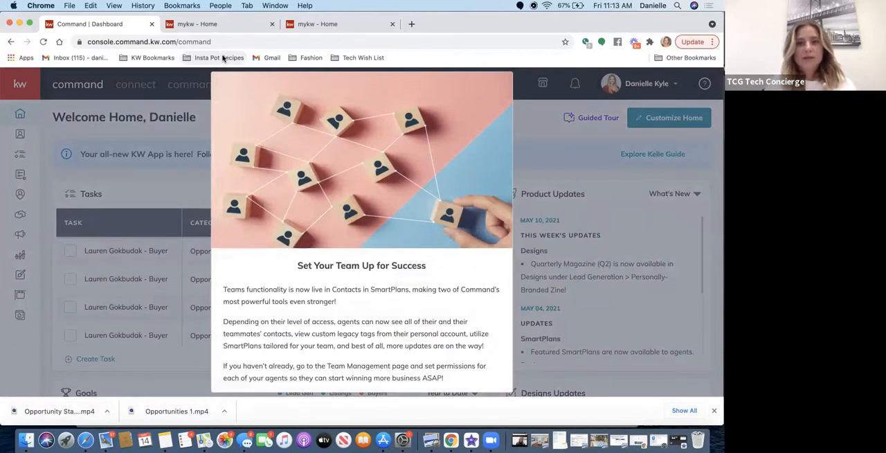
# Dismiss the team setup announcement and open the Luxury-tagged listing in the Listing Prep stage of the active listing opportunities.
pyautogui.scroll(-3, 279, 229)
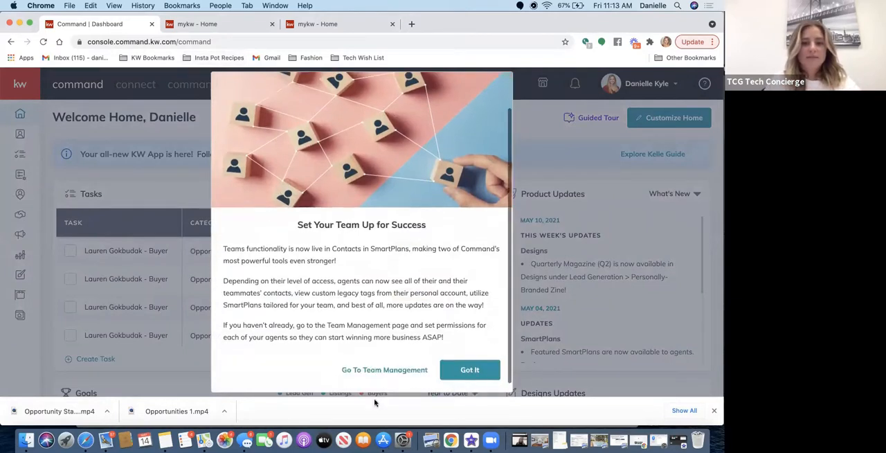
pyautogui.click(457, 372)
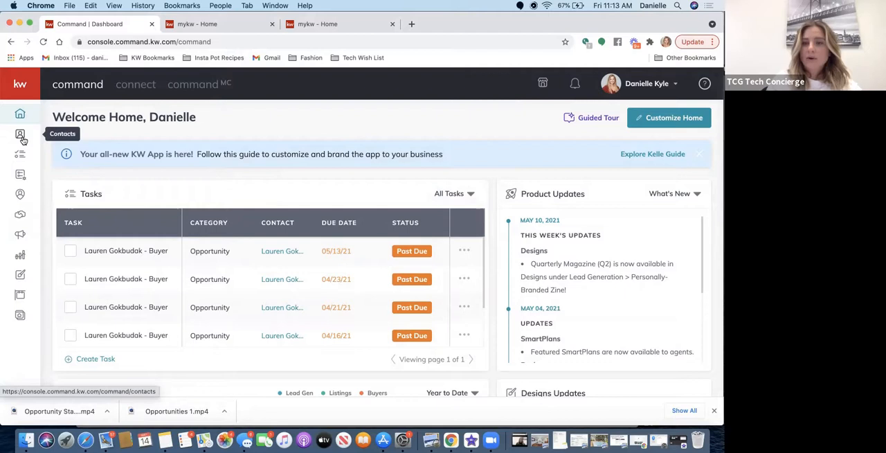
pyautogui.click(20, 217)
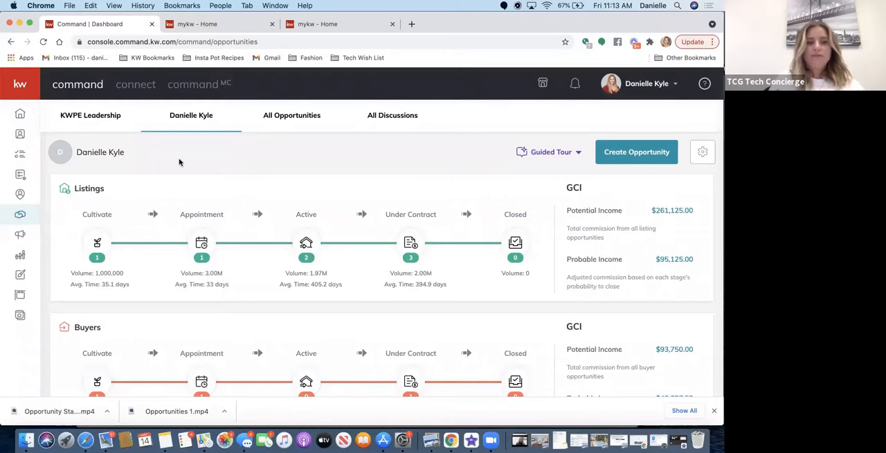
pyautogui.click(300, 246)
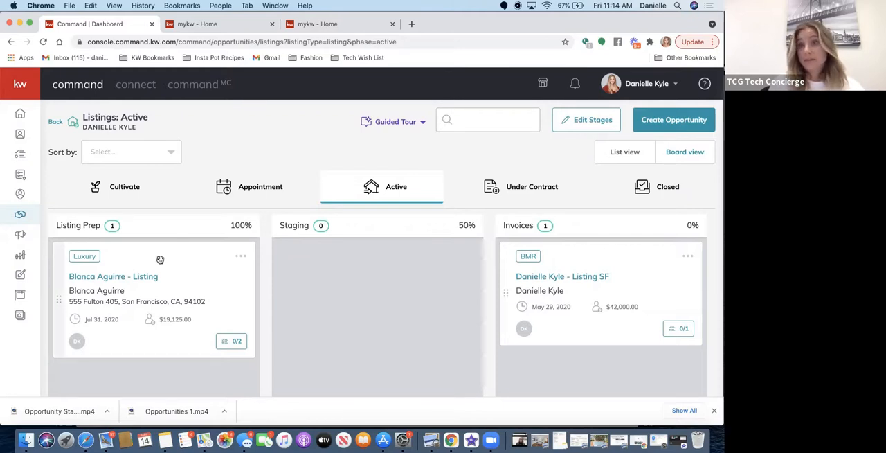
pyautogui.click(108, 277)
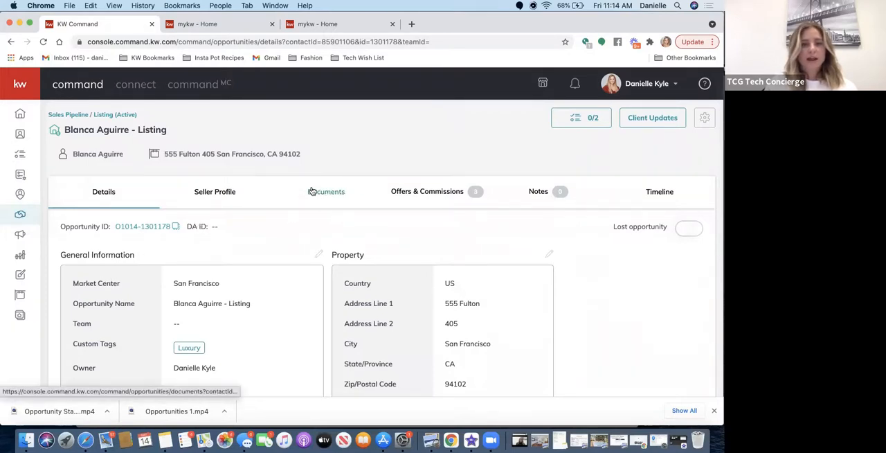
# Review the listing's General Information, from market center, phase and stage down to dates, estimated listing price and commission.
pyautogui.scroll(-2, 312, 191)
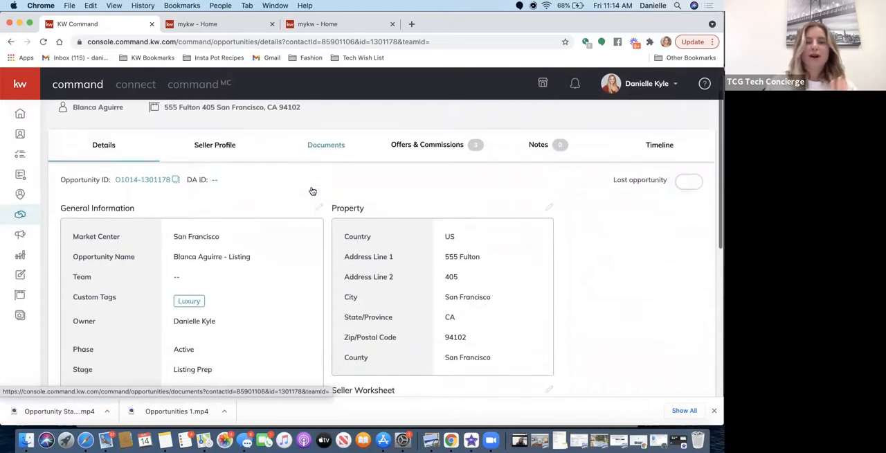
pyautogui.scroll(-1, 312, 191)
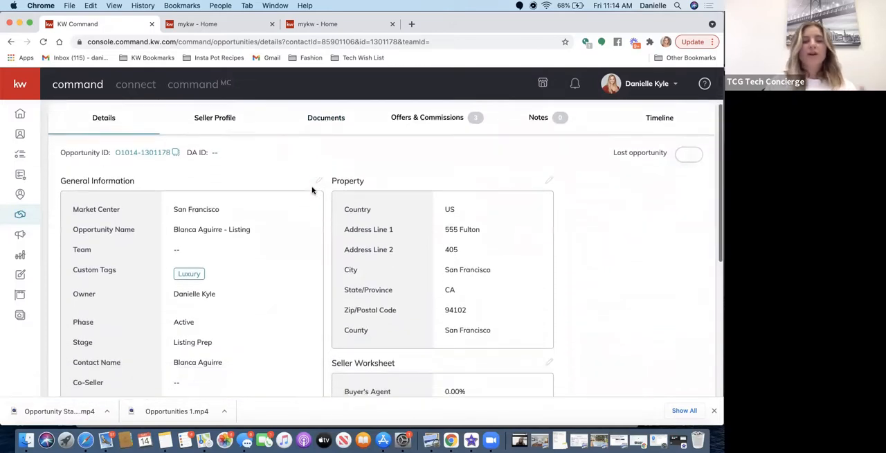
pyautogui.scroll(-3, 312, 191)
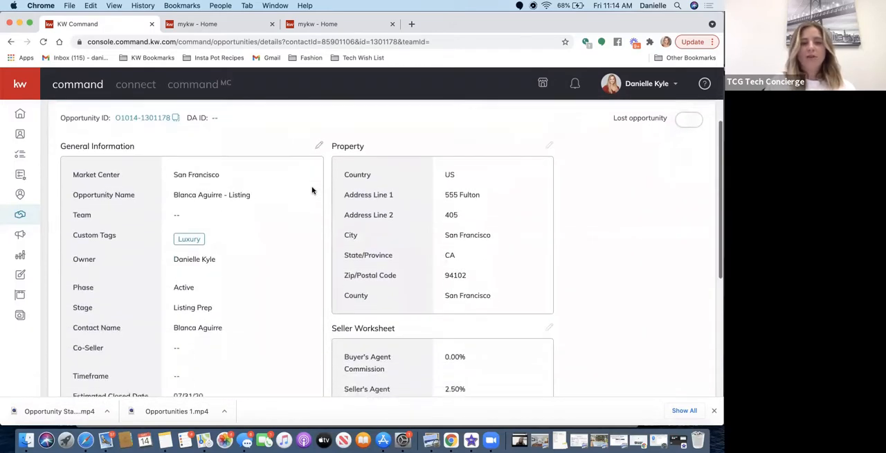
pyautogui.scroll(-2, 312, 191)
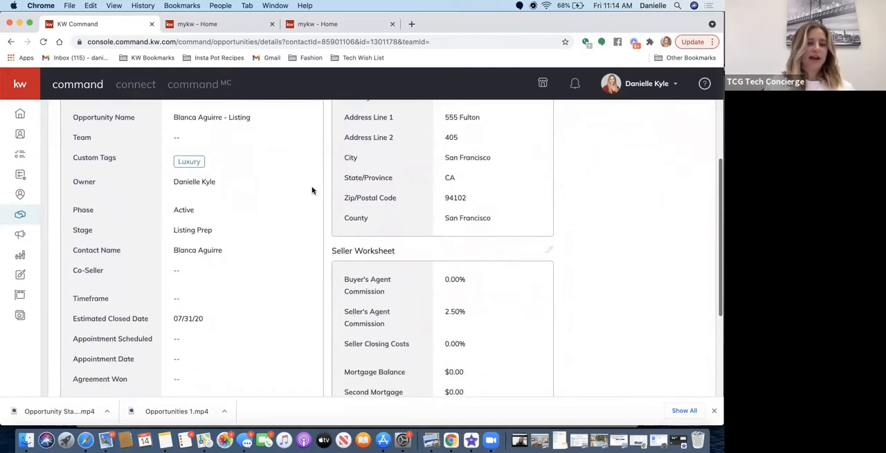
pyautogui.scroll(2, 312, 192)
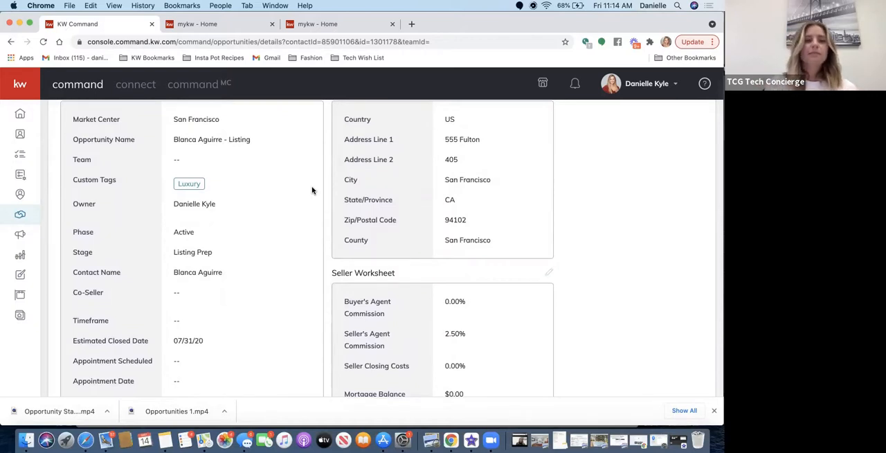
pyautogui.scroll(3, 312, 192)
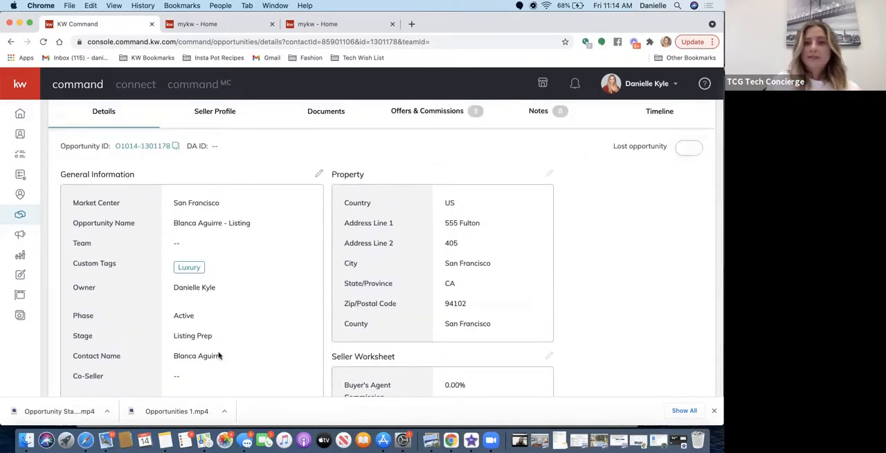
pyautogui.scroll(-5, 218, 355)
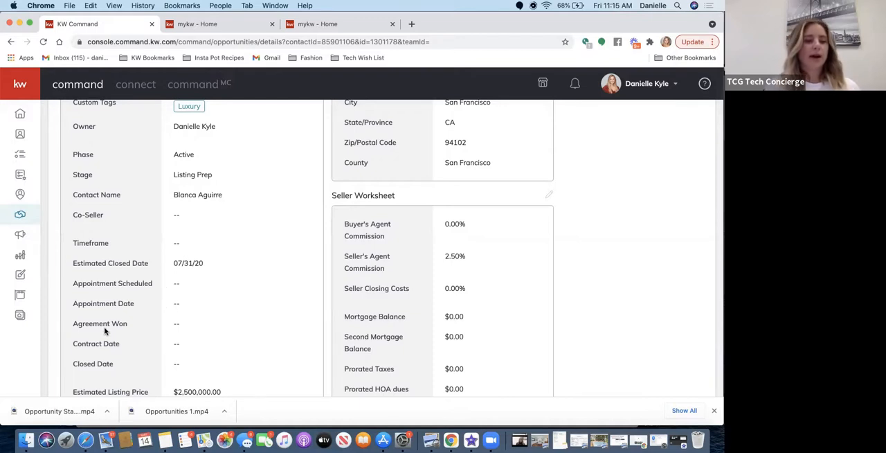
pyautogui.scroll(-1, 110, 345)
pyautogui.scroll(-2, 111, 345)
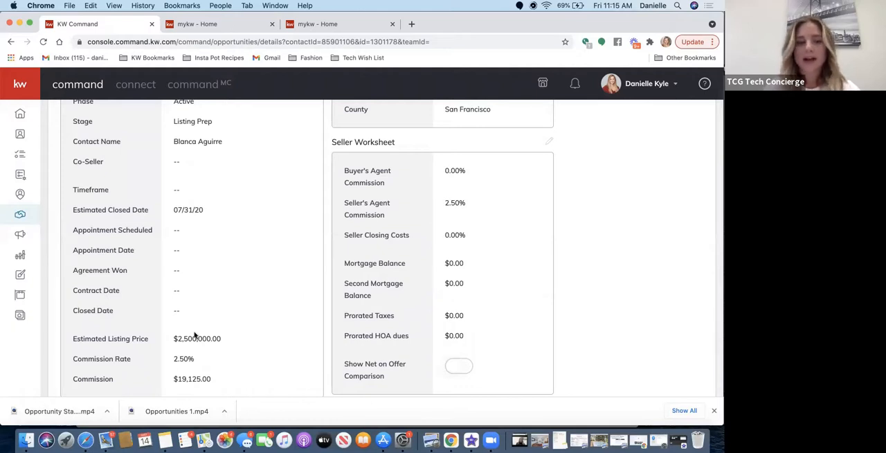
pyautogui.scroll(-2, 182, 368)
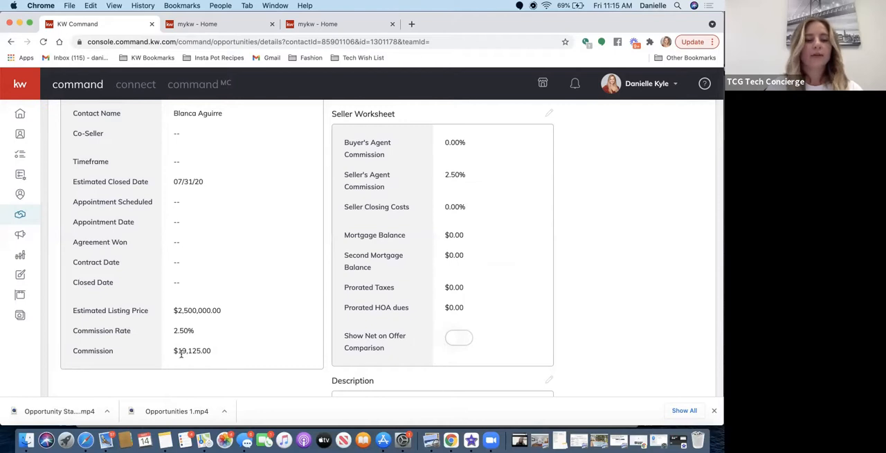
pyautogui.scroll(5, 282, 329)
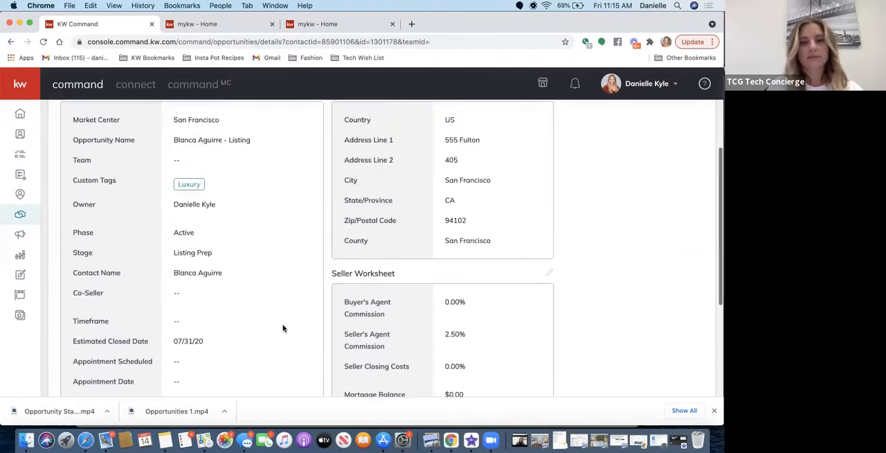
pyautogui.scroll(3, 283, 328)
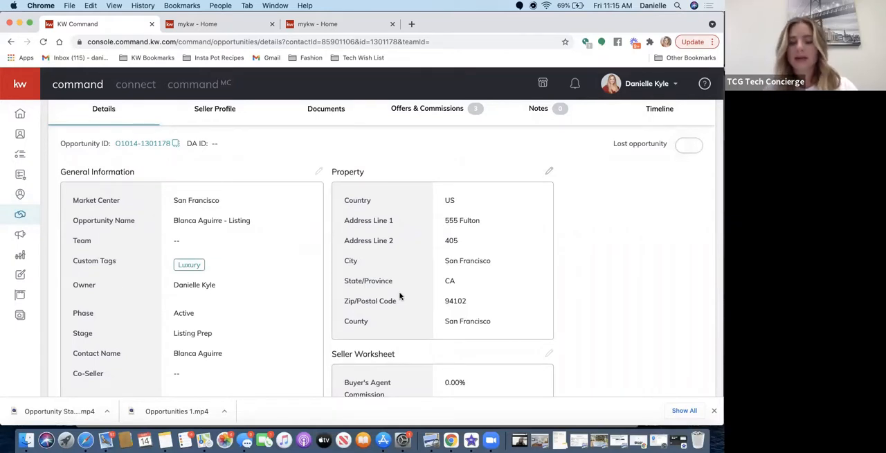
# Open the listing's property information for editing, view the suggestions for Address Line 1, and close it without saving.
pyautogui.click(550, 171)
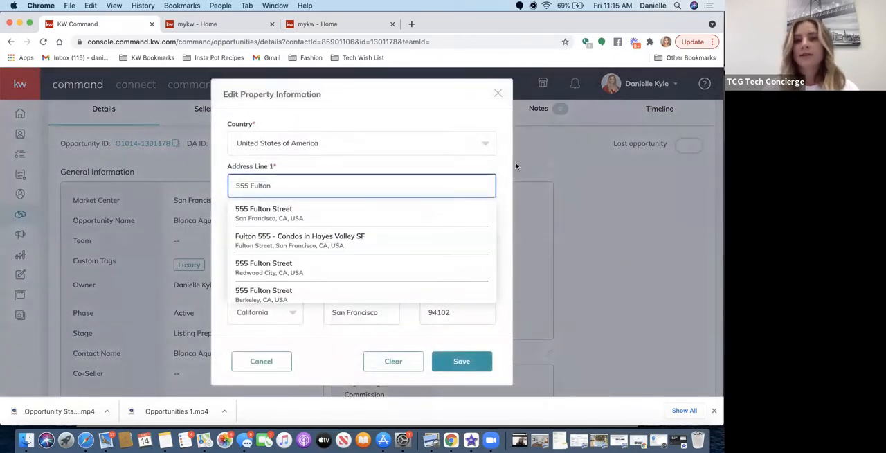
pyautogui.click(503, 172)
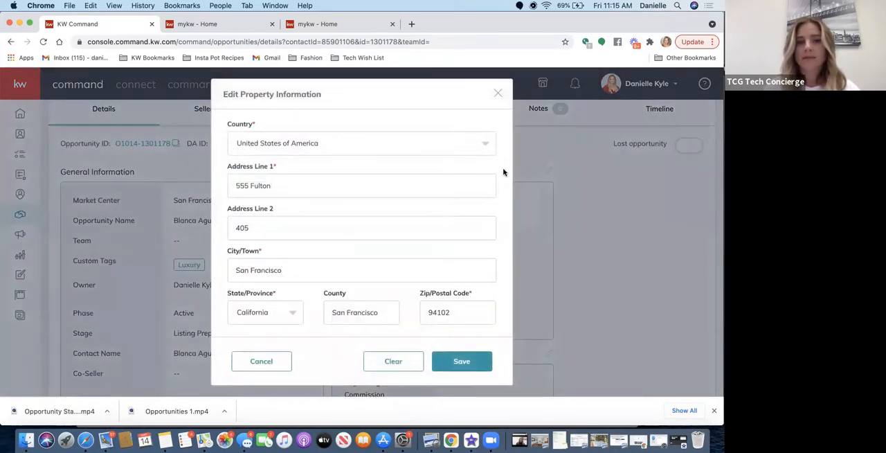
pyautogui.click(287, 183)
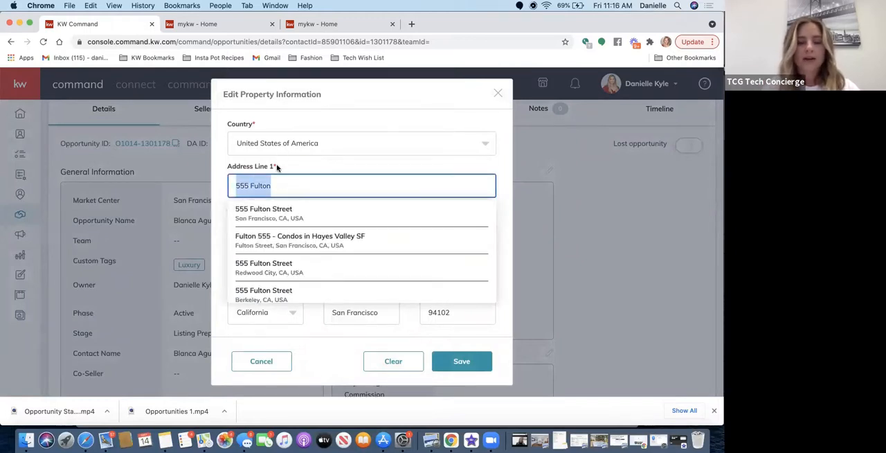
pyautogui.click(277, 167)
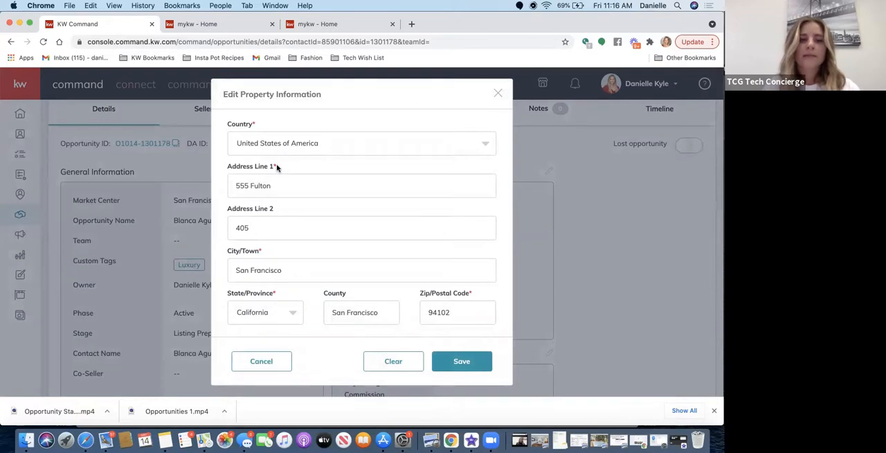
pyautogui.click(262, 184)
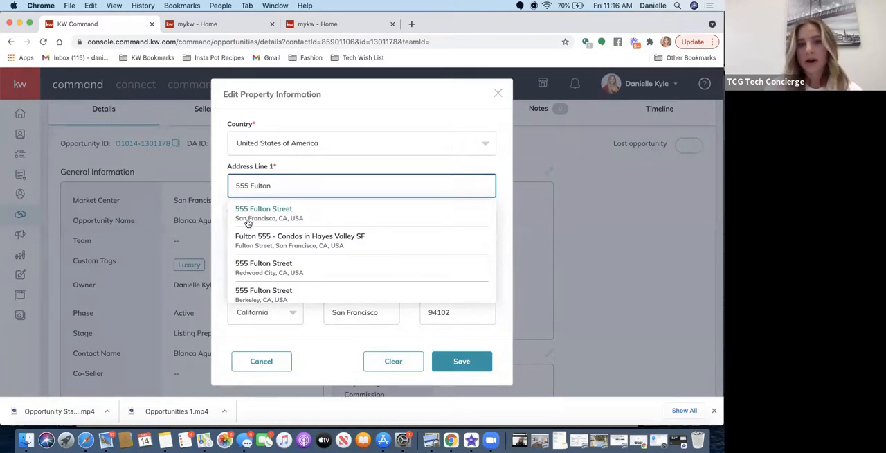
pyautogui.click(330, 166)
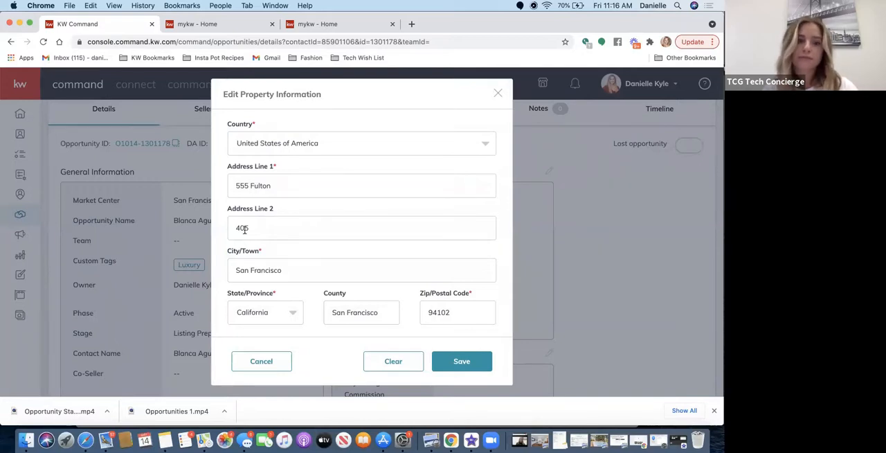
pyautogui.scroll(-2, 320, 277)
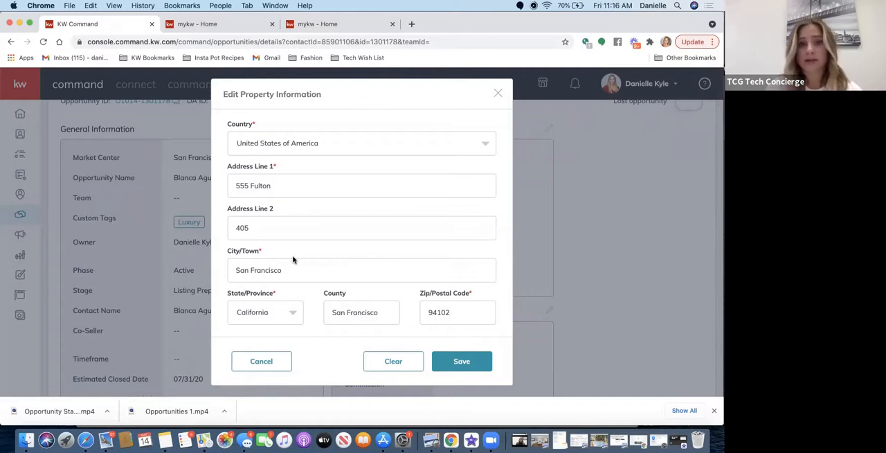
pyautogui.click(265, 193)
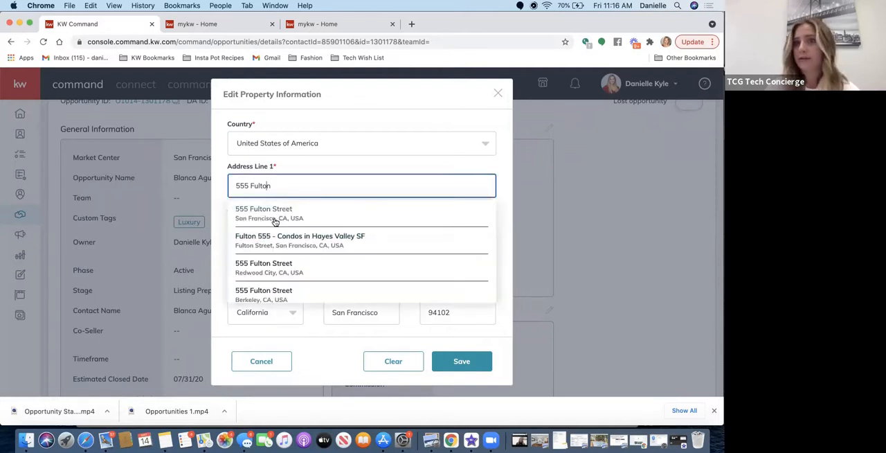
pyautogui.click(497, 93)
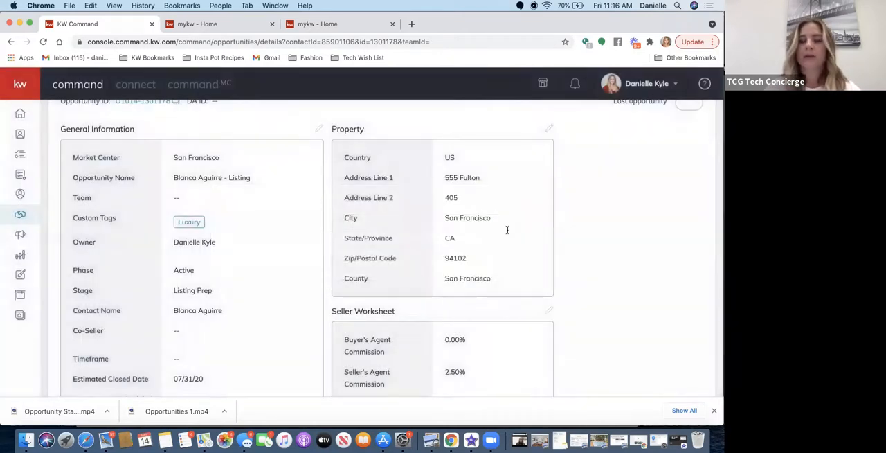
# Examine the listing's Seller Worksheet with its commissions, closing costs and mortgage balances, and the Description below it.
pyautogui.scroll(-1, 485, 280)
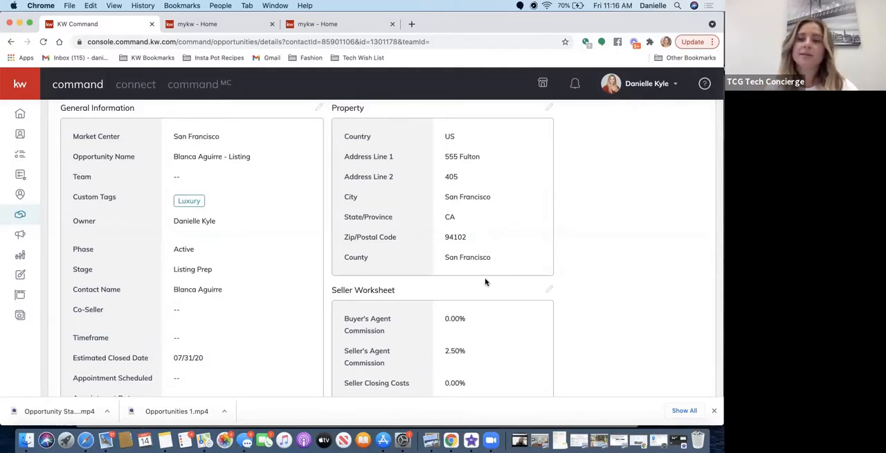
pyautogui.scroll(-3, 486, 281)
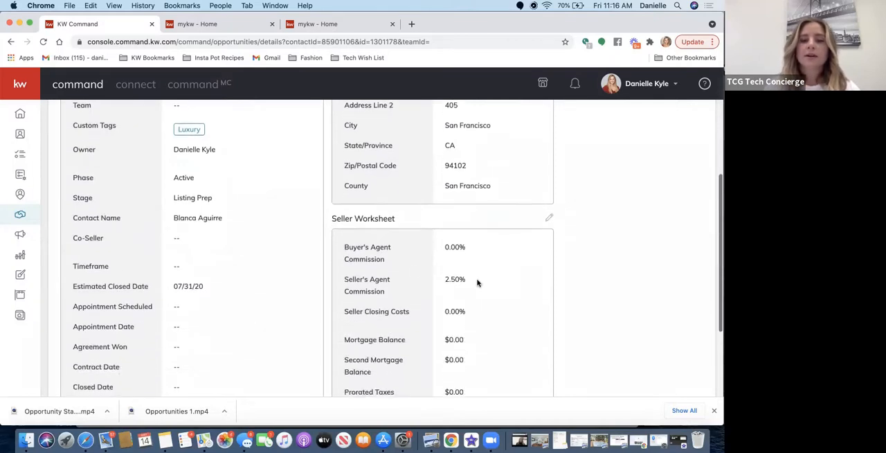
pyautogui.scroll(-3, 443, 321)
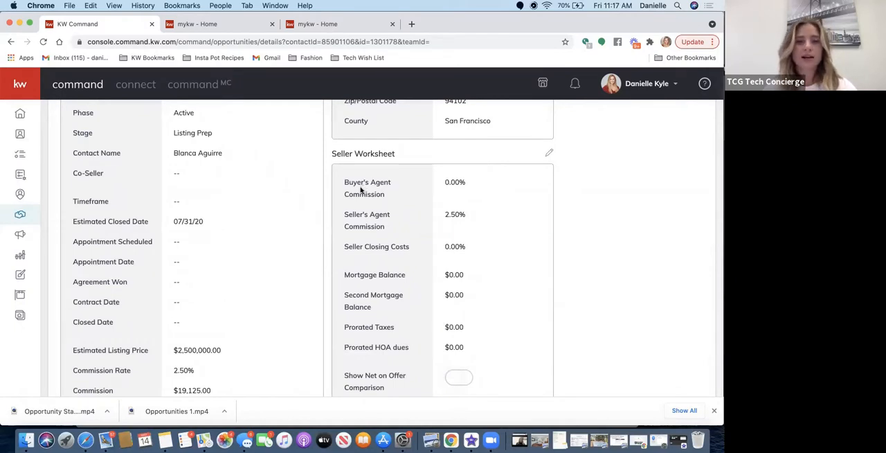
pyautogui.scroll(-3, 376, 201)
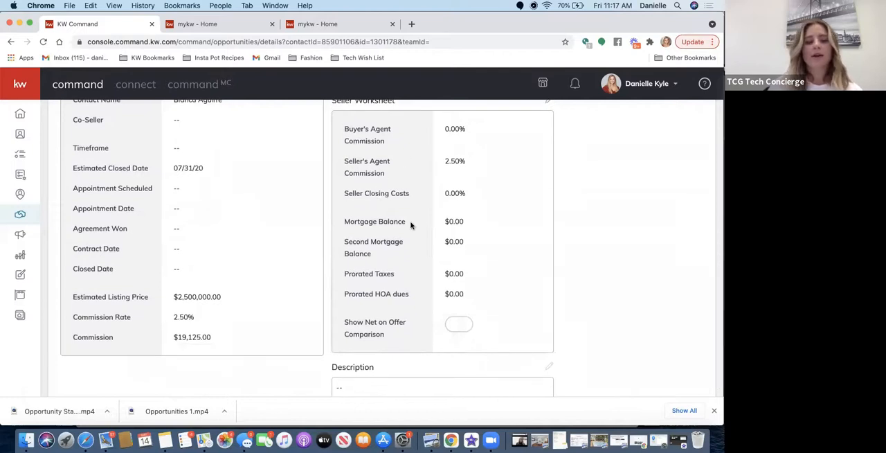
pyautogui.scroll(-1, 450, 279)
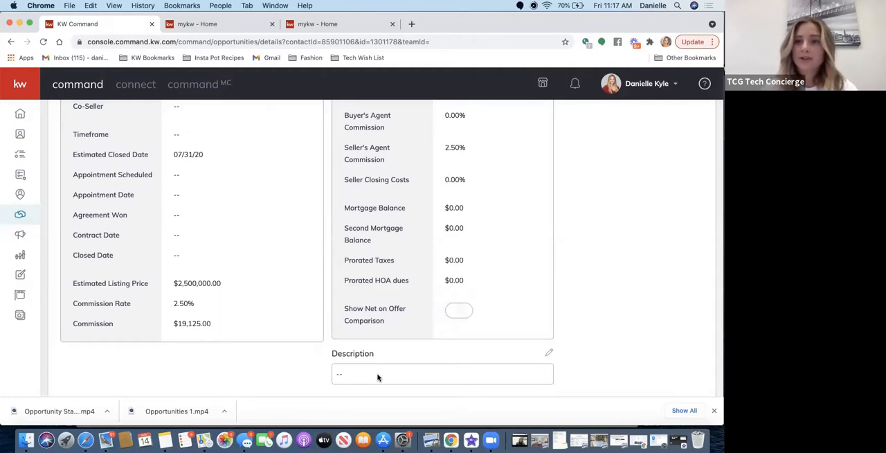
pyautogui.scroll(4, 265, 247)
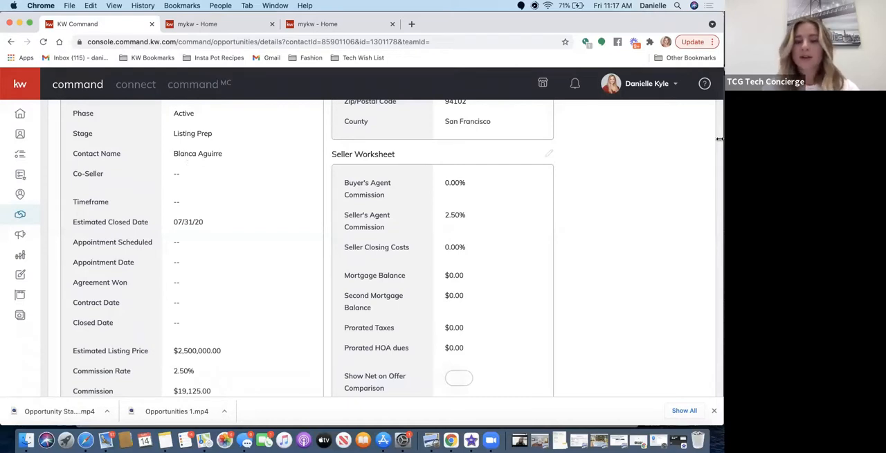
pyautogui.scroll(-4, 613, 239)
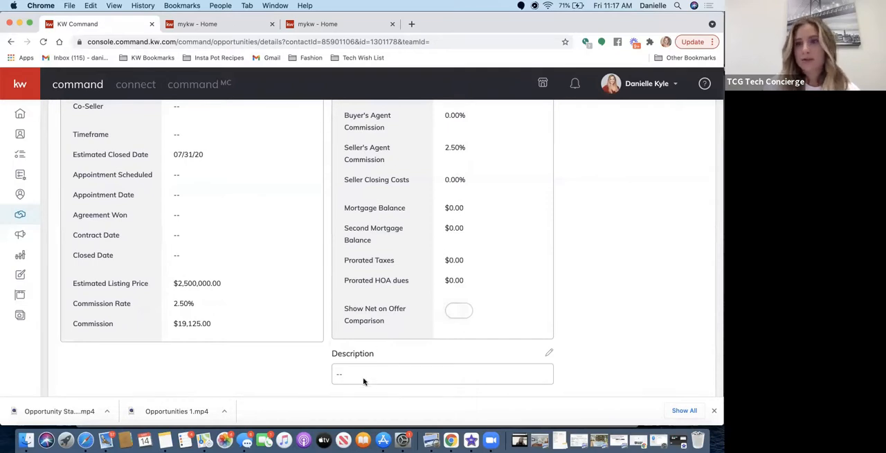
pyautogui.scroll(5, 604, 283)
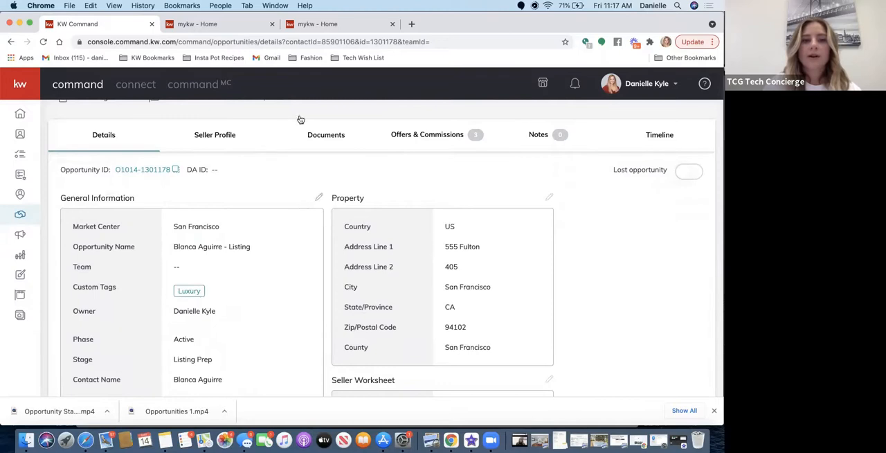
# View the listing's Seller Profile and open its Documents checklist.
pyautogui.click(217, 135)
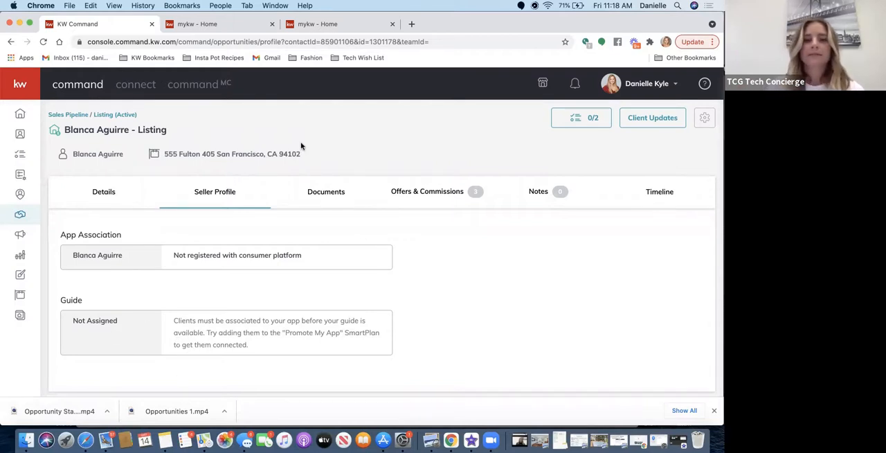
pyautogui.click(313, 189)
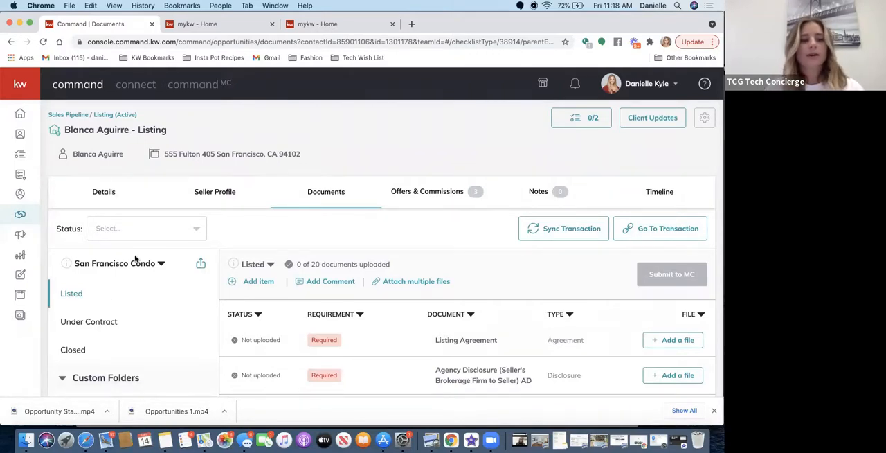
# View the available document checklist types for the listing and keep San Francisco Condo selected.
pyautogui.click(115, 264)
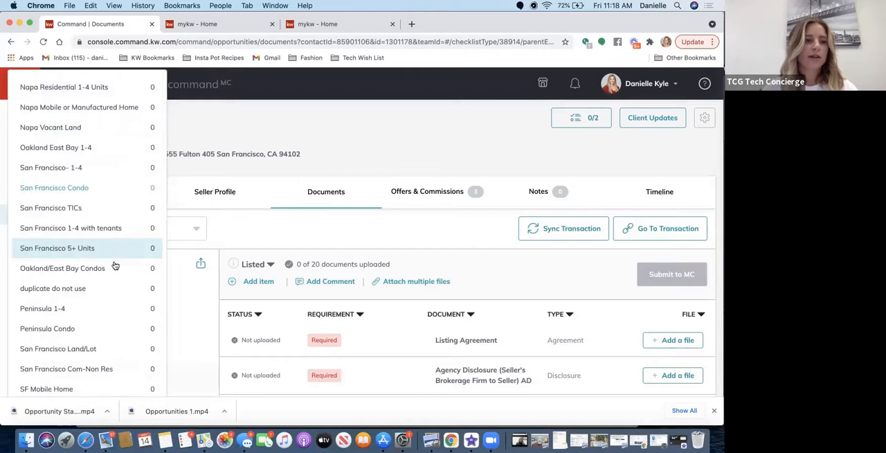
pyautogui.click(231, 232)
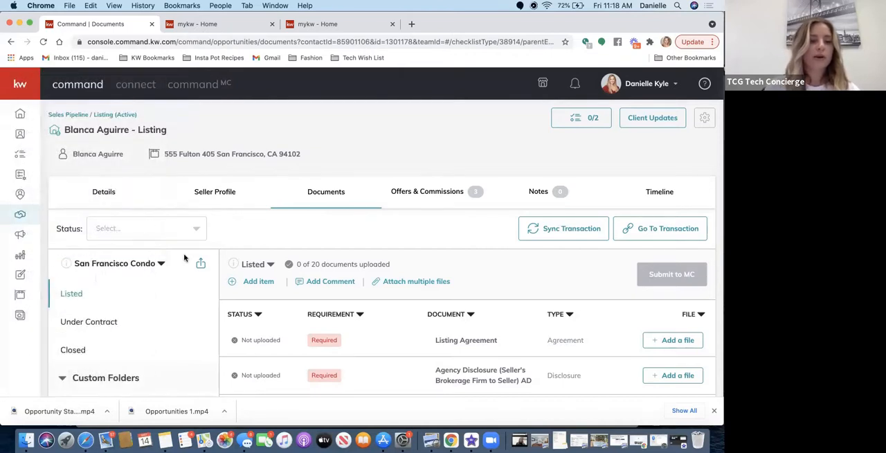
pyautogui.click(104, 264)
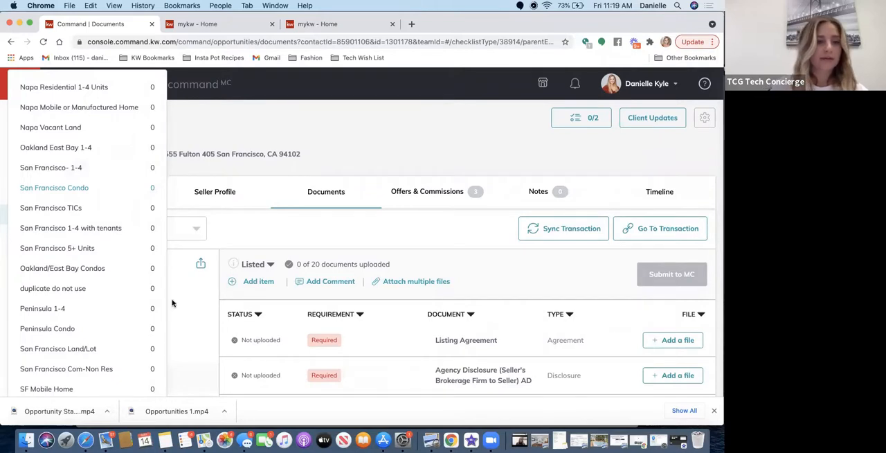
pyautogui.click(319, 152)
# View the required documents in the Under Contract and Closed checklists, and return to Under Contract.
pyautogui.scroll(-2, 159, 326)
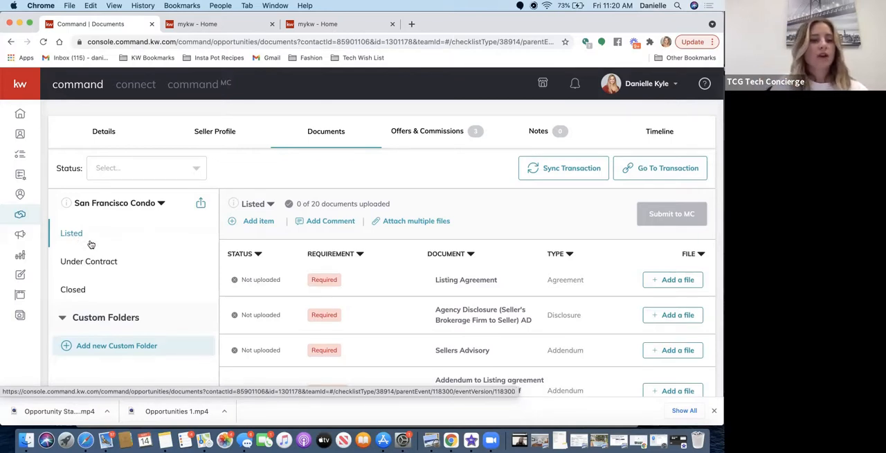
pyautogui.click(78, 262)
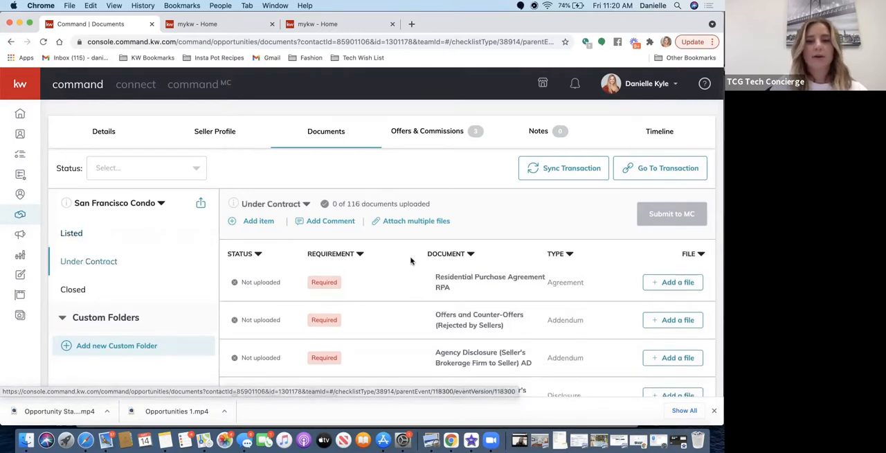
pyautogui.scroll(-5, 409, 388)
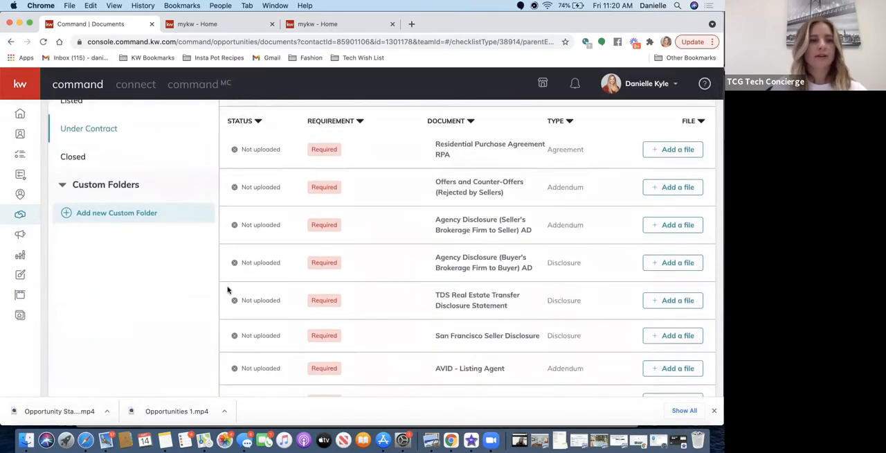
pyautogui.click(78, 158)
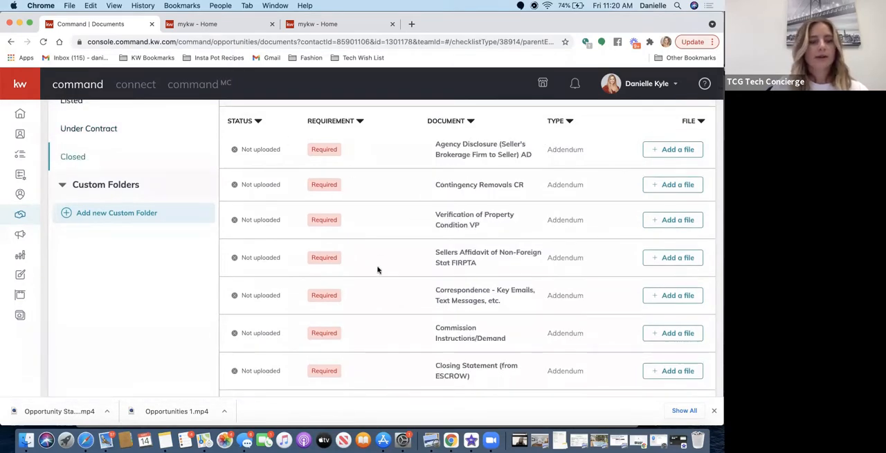
pyautogui.click(93, 130)
pyautogui.scroll(2, 87, 185)
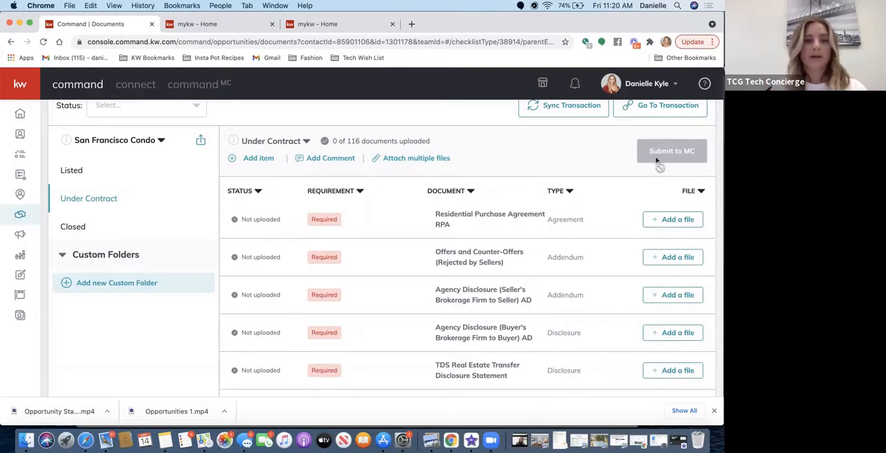
# Examine the Listed checklist's required, conditional and optional documents and their upload status.
pyautogui.click(73, 170)
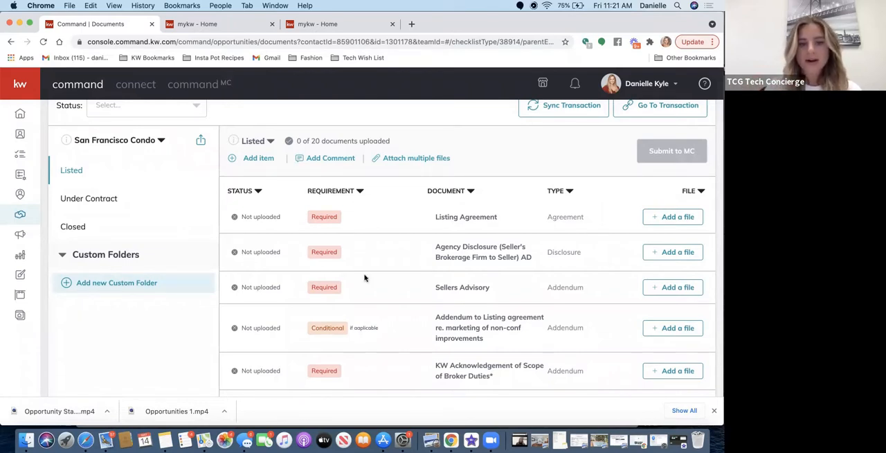
pyautogui.scroll(-3, 367, 328)
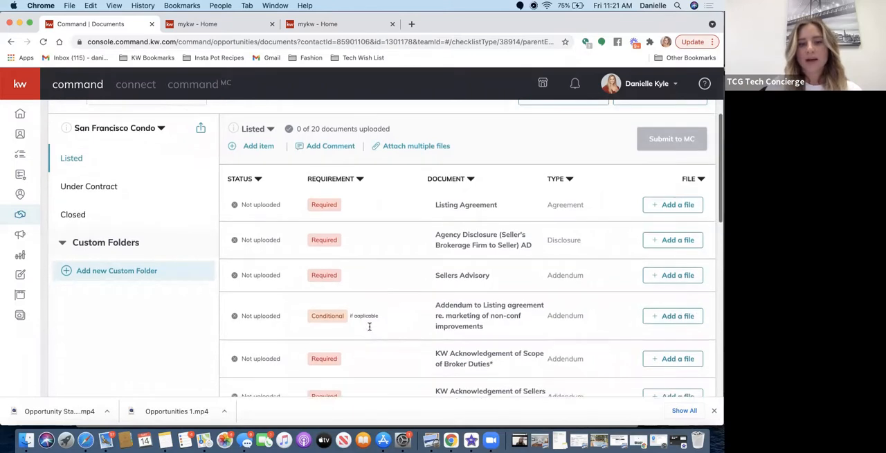
pyautogui.scroll(-12, 369, 330)
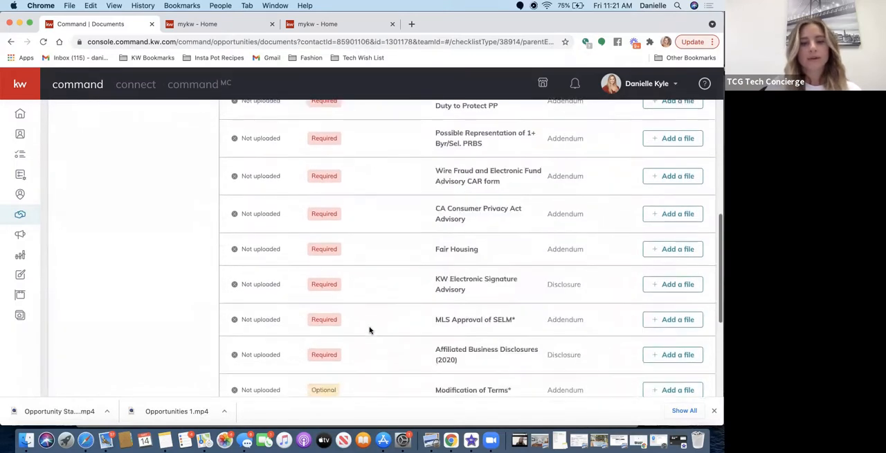
pyautogui.scroll(-5, 332, 324)
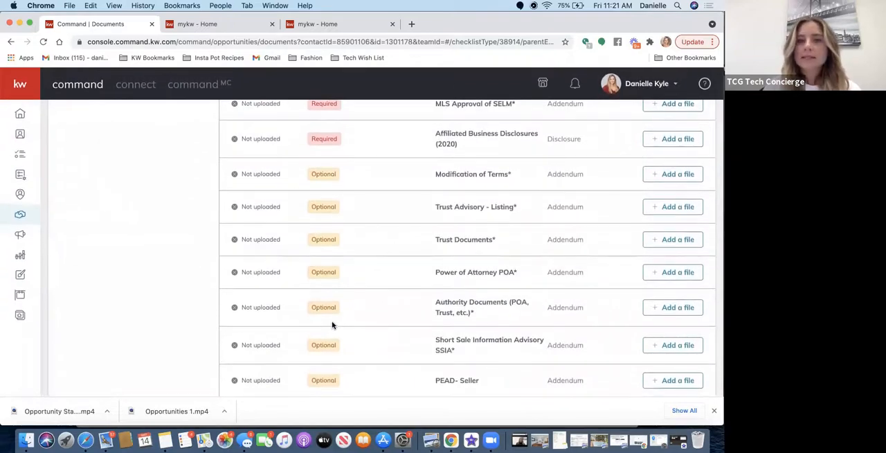
pyautogui.scroll(15, 332, 325)
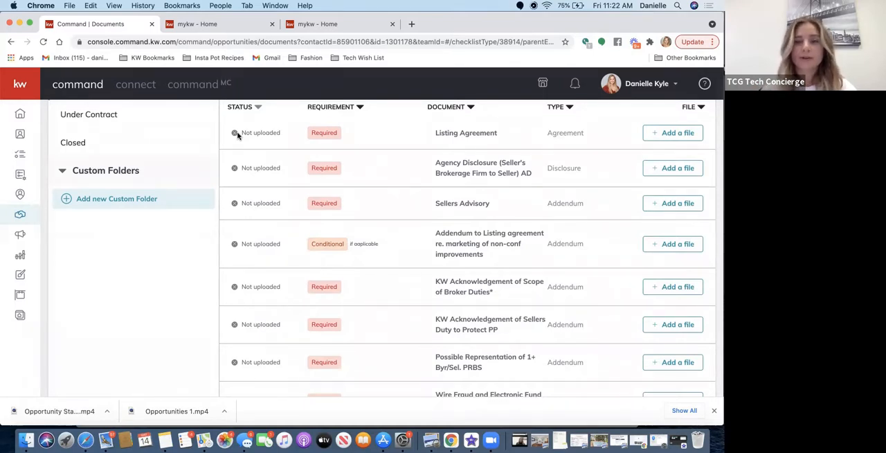
pyautogui.scroll(3, 488, 212)
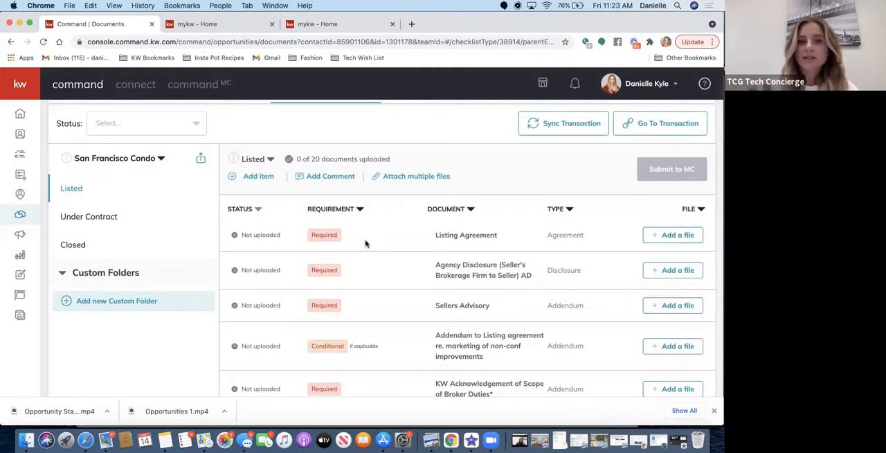
# Try mentioning two different people in a comment on the Listed checklist, and close it without posting.
pyautogui.click(314, 180)
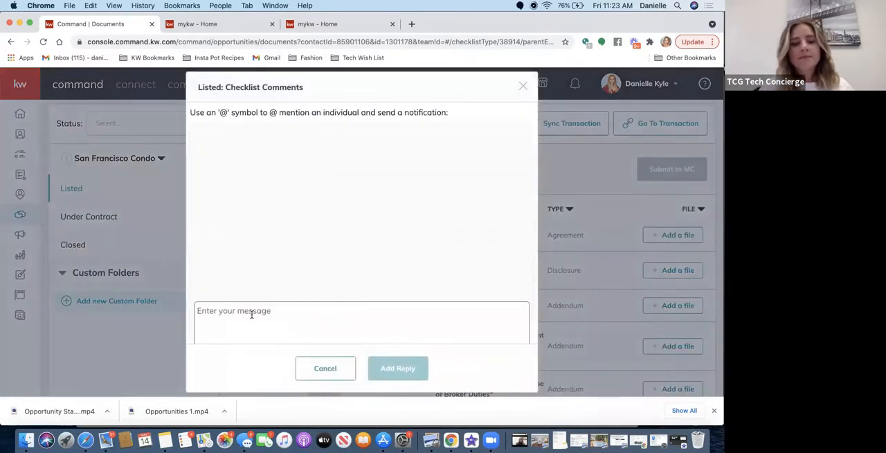
pyautogui.write('@')
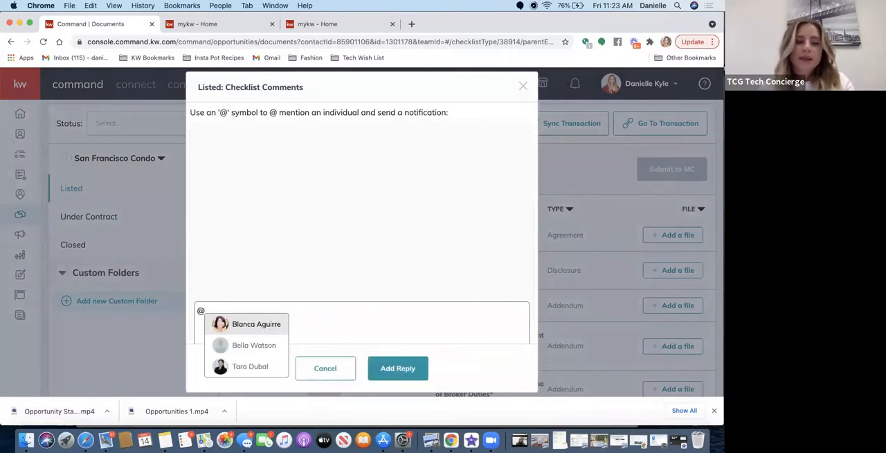
pyautogui.click(235, 357)
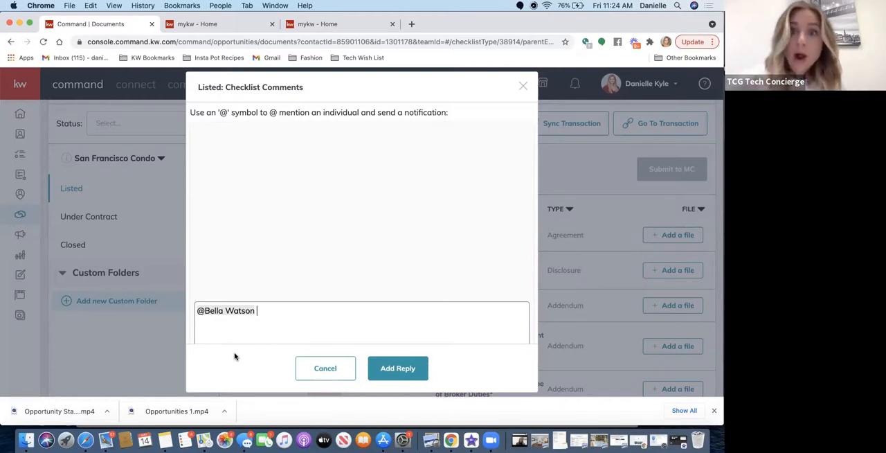
pyautogui.press('BackSpace')
pyautogui.press('BackSpace')
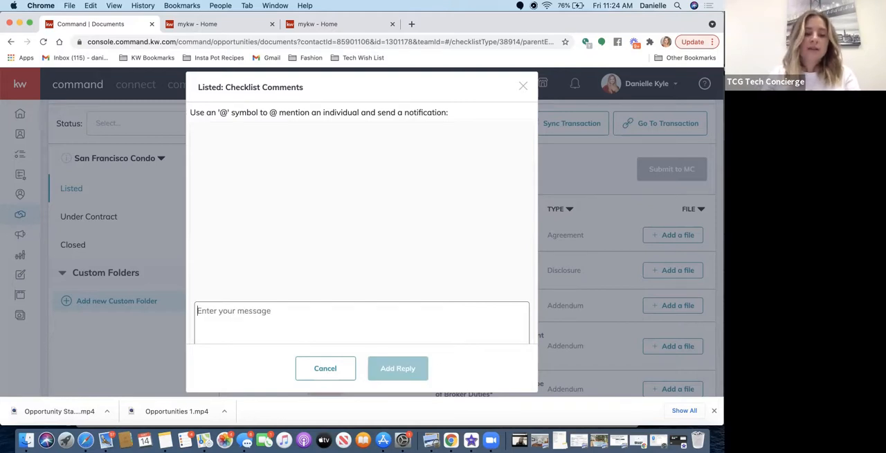
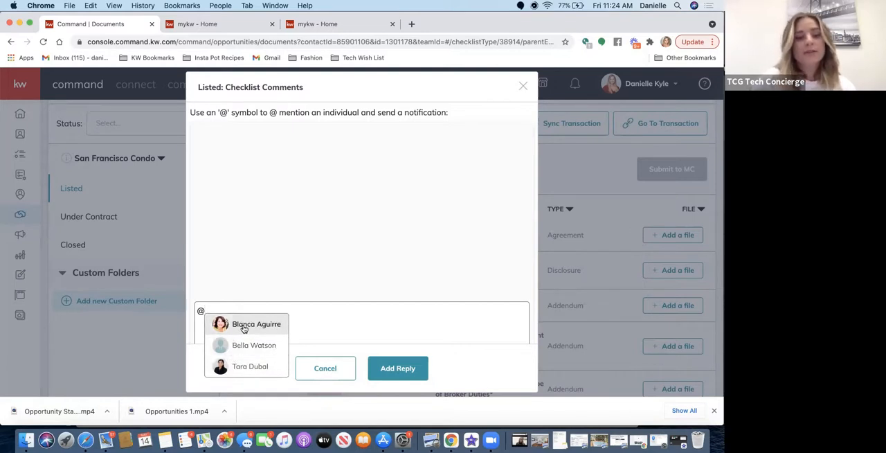
pyautogui.click(228, 324)
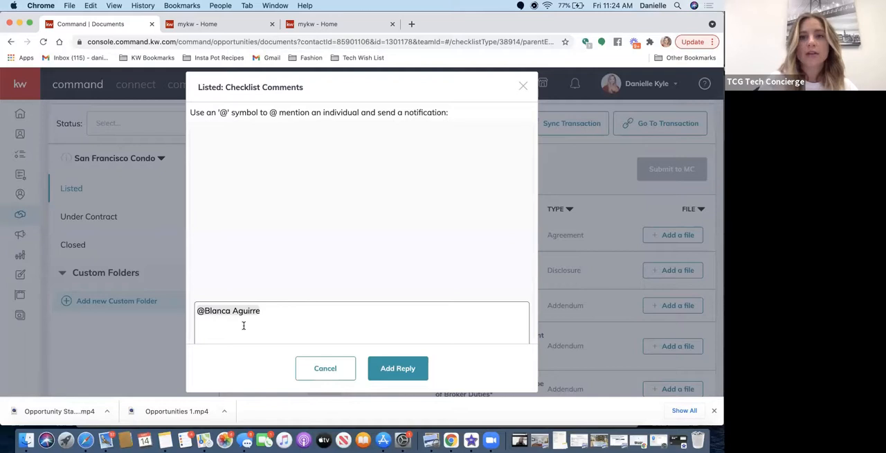
pyautogui.click(579, 74)
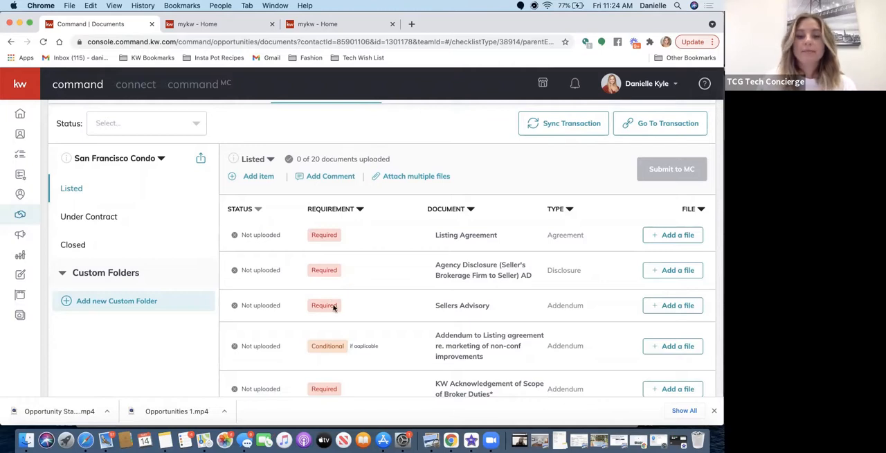
# Draft a Listed checklist comment mentioning a person with "I do not have the xyz, and the buyer will not sign.", and close it without posting.
pyautogui.click(331, 176)
pyautogui.click(258, 342)
pyautogui.write('@be')
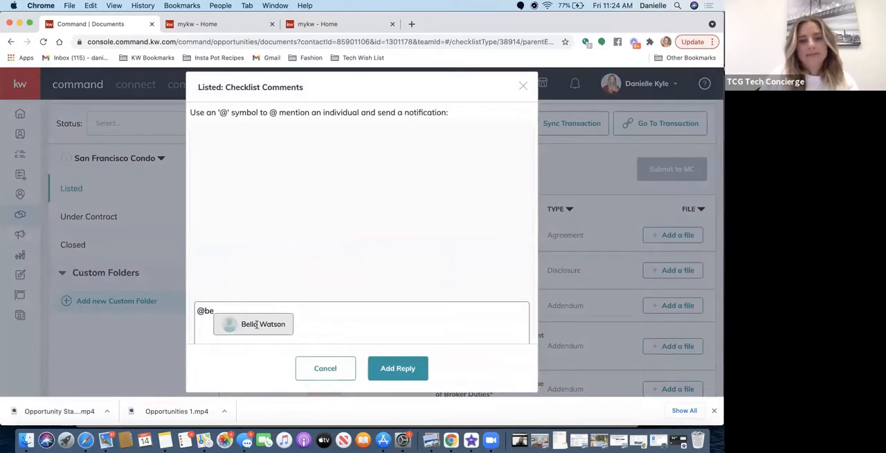
pyautogui.click(255, 323)
pyautogui.write('I do not ')
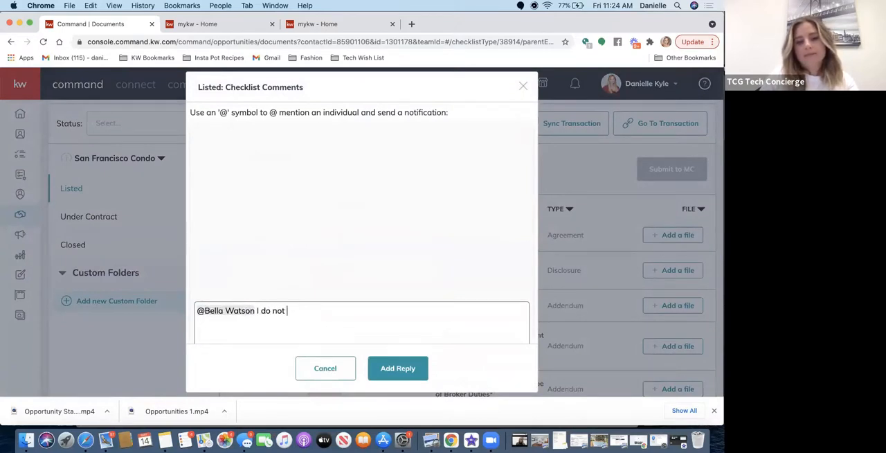
pyautogui.write('have the zyz, and the buyer will not sign.')
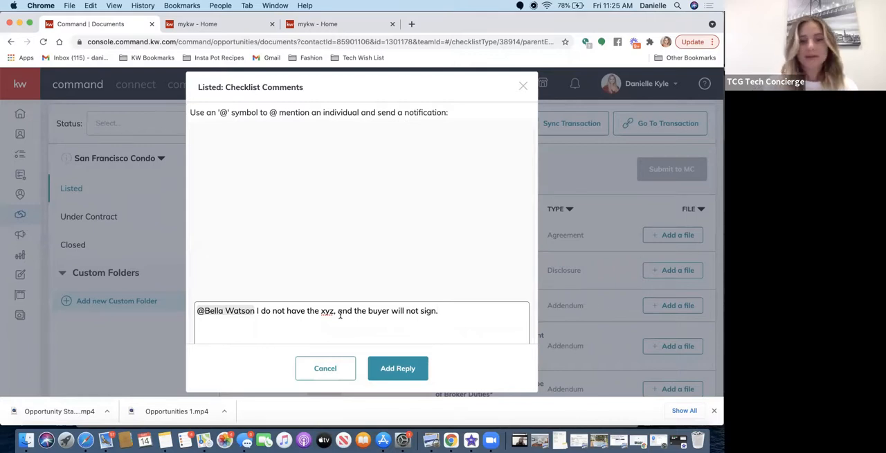
pyautogui.click(521, 85)
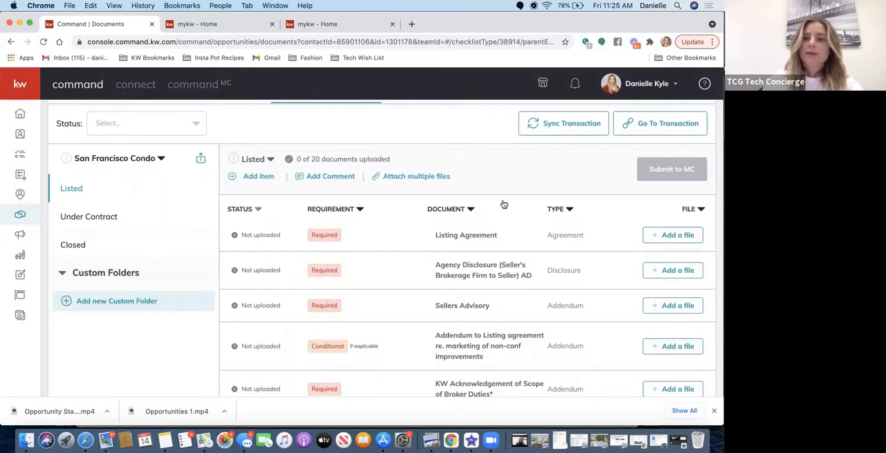
# Browse the computer for a Listing Agreement file to assign manually, and cancel without assigning one.
pyautogui.click(664, 235)
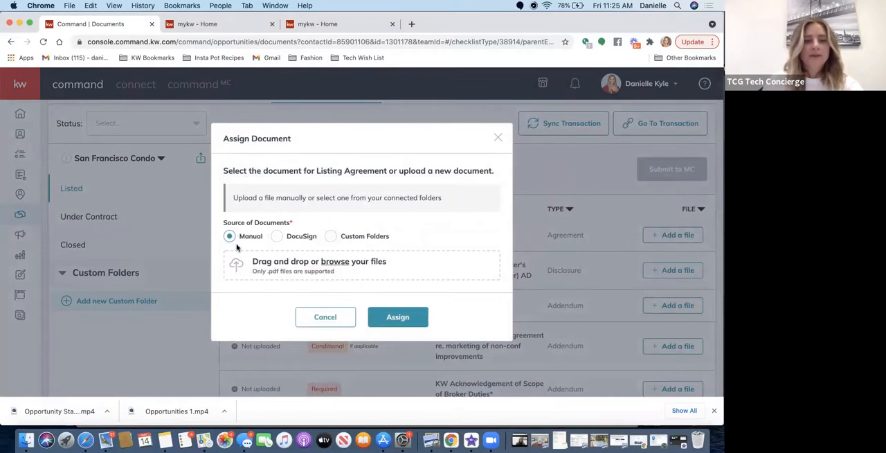
pyautogui.click(334, 262)
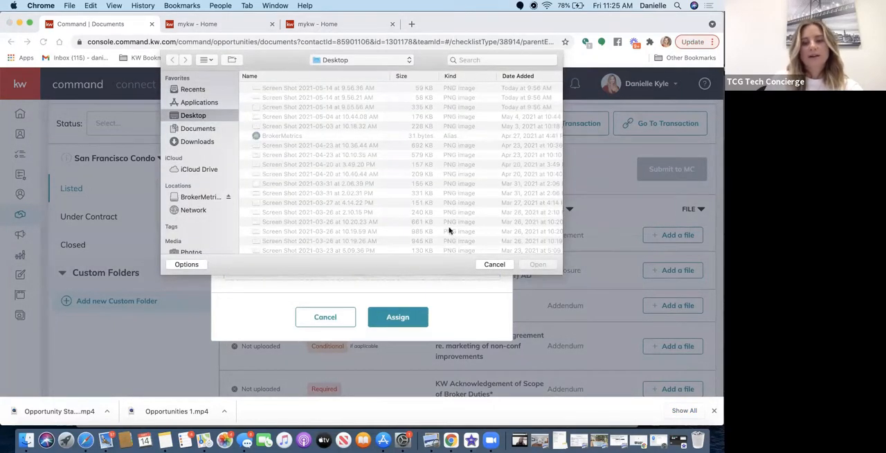
pyautogui.click(490, 264)
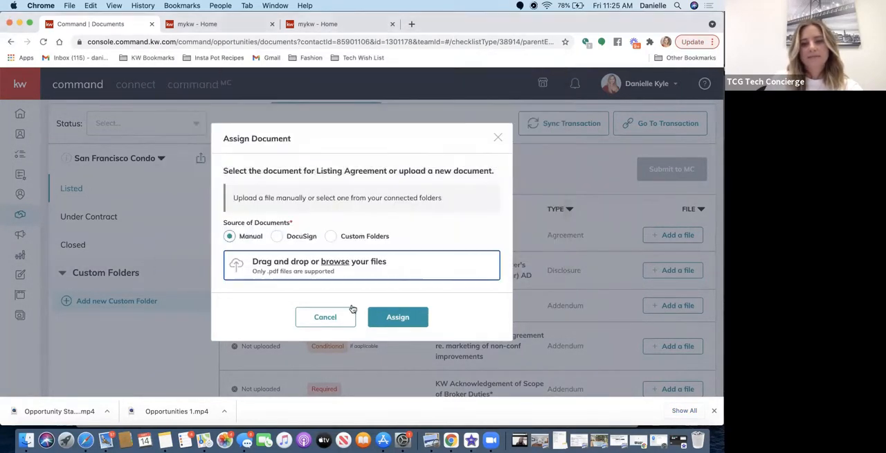
pyautogui.click(325, 317)
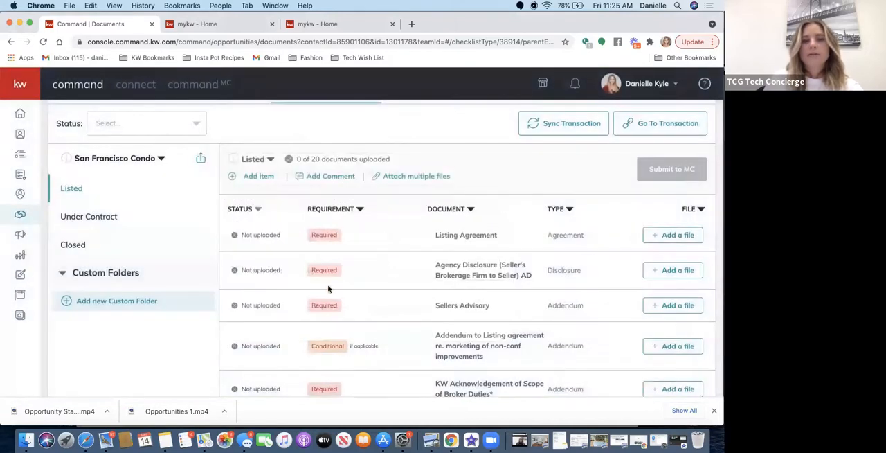
# Start attaching multiple files, browse for the Listing Agreement and Agency Disclosure without choosing any, and switch the source to DocuSign.
pyautogui.click(399, 178)
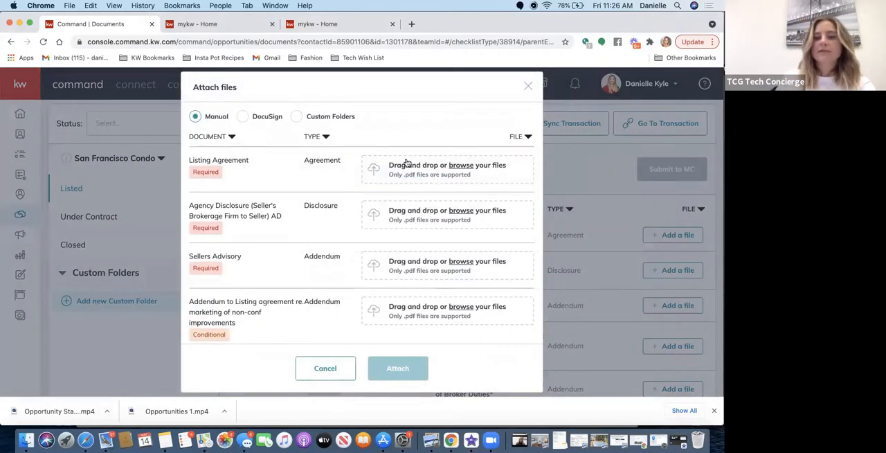
pyautogui.click(461, 167)
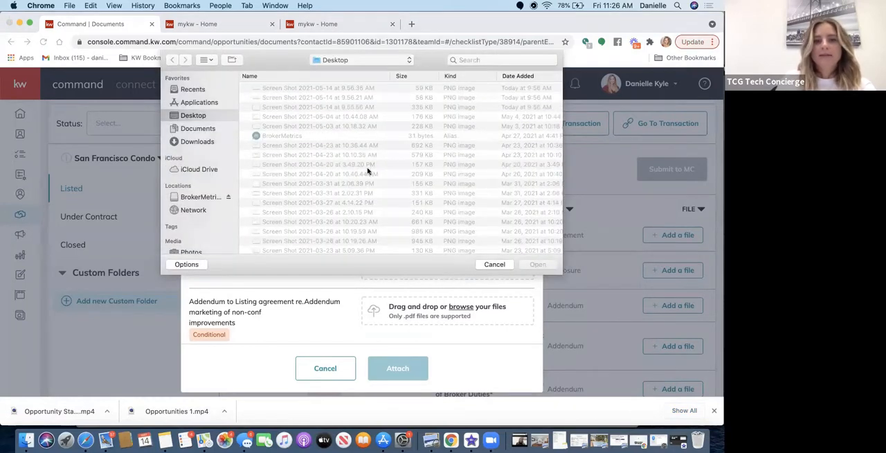
pyautogui.click(486, 262)
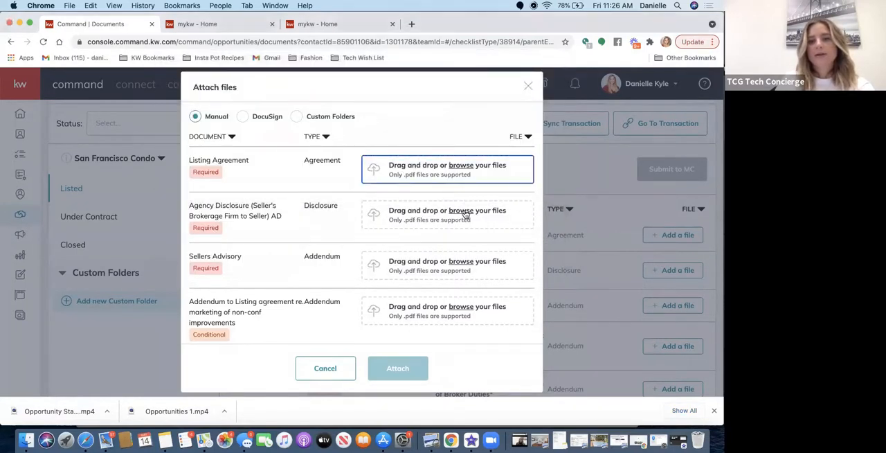
pyautogui.click(462, 211)
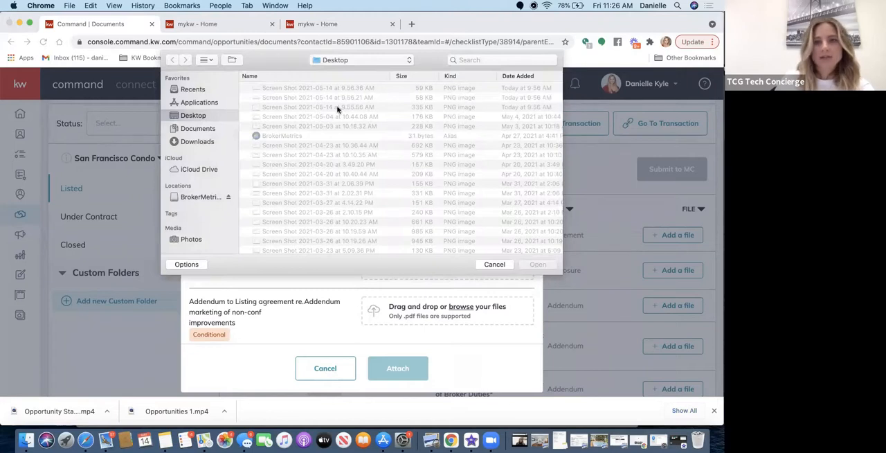
pyautogui.click(497, 263)
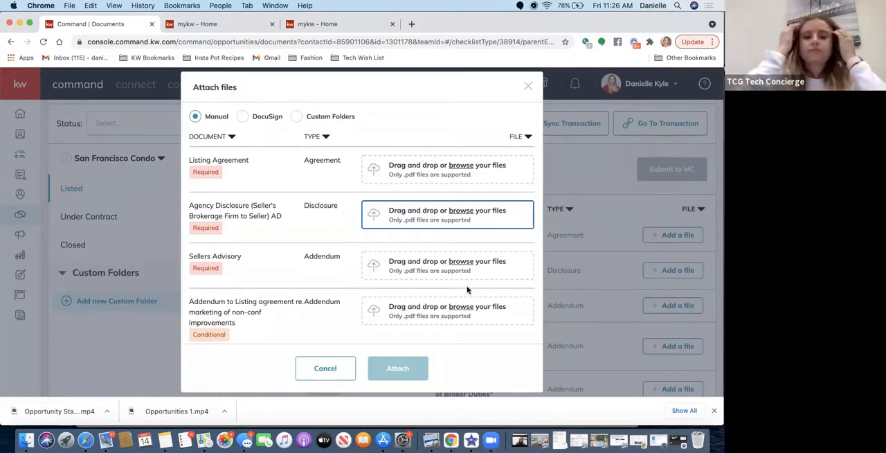
pyautogui.click(244, 117)
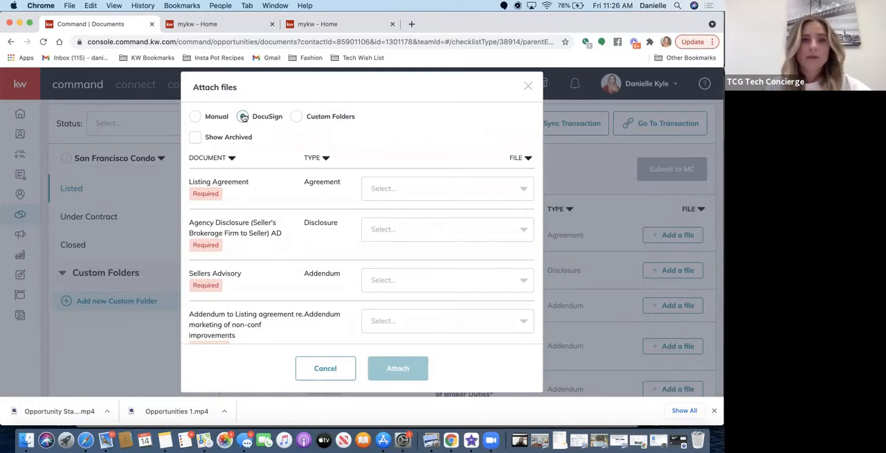
# Check the DocuSign file choices for the Listing Agreement, and close the multiple-file attachment form without attaching anything.
pyautogui.click(243, 117)
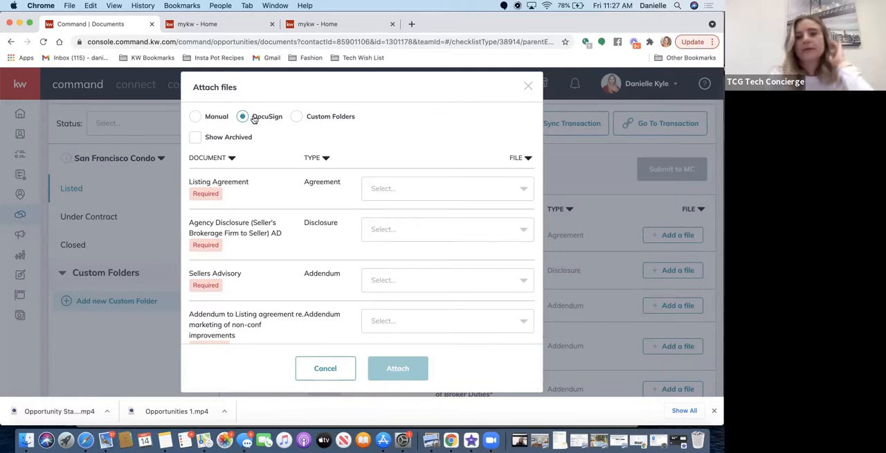
pyautogui.click(385, 188)
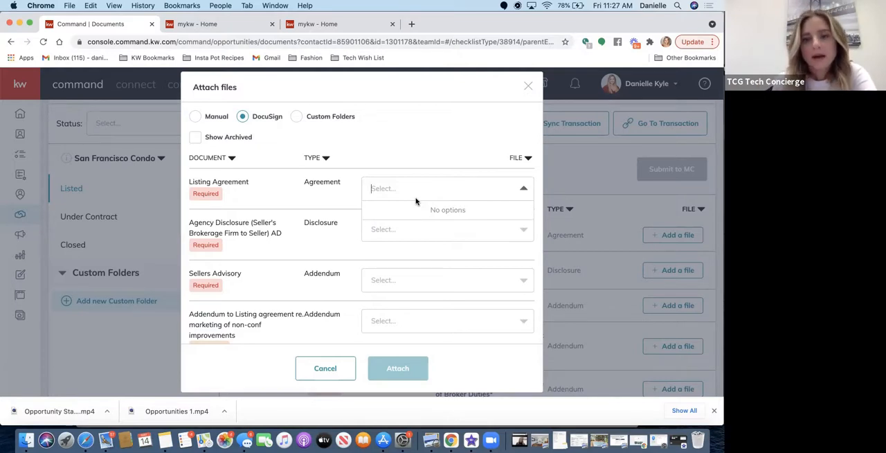
pyautogui.click(528, 86)
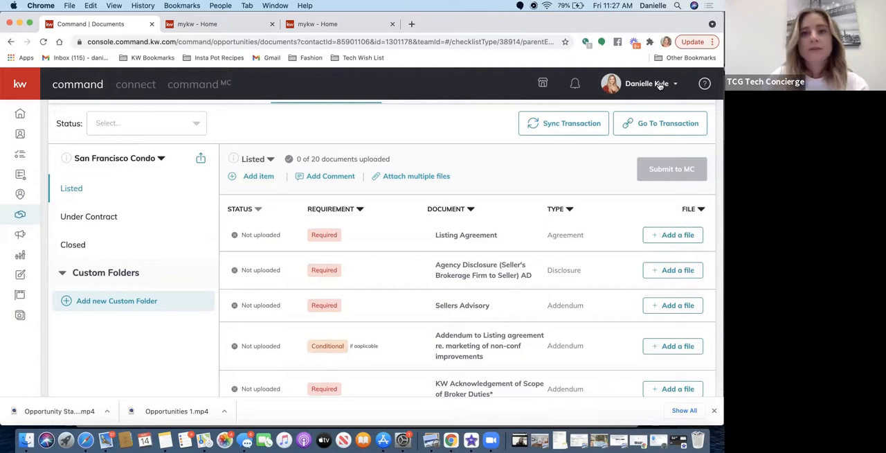
# View the other accounts available for the signed-in profile, and close the list without switching accounts.
pyautogui.click(659, 85)
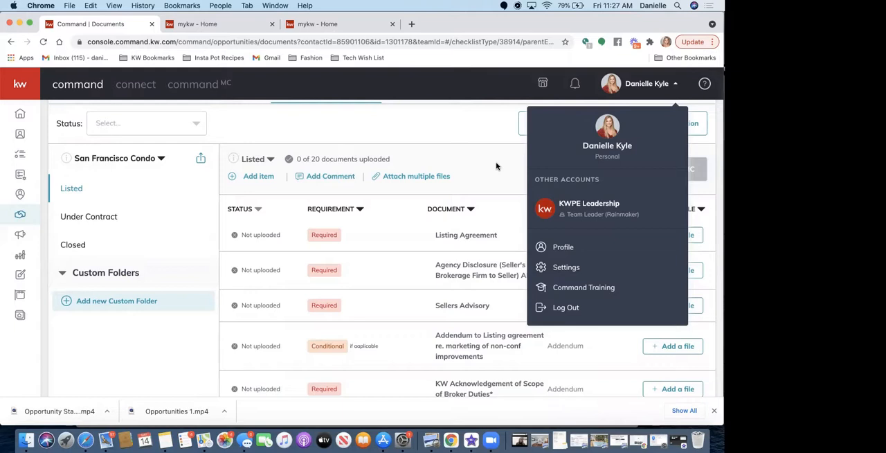
pyautogui.click(480, 171)
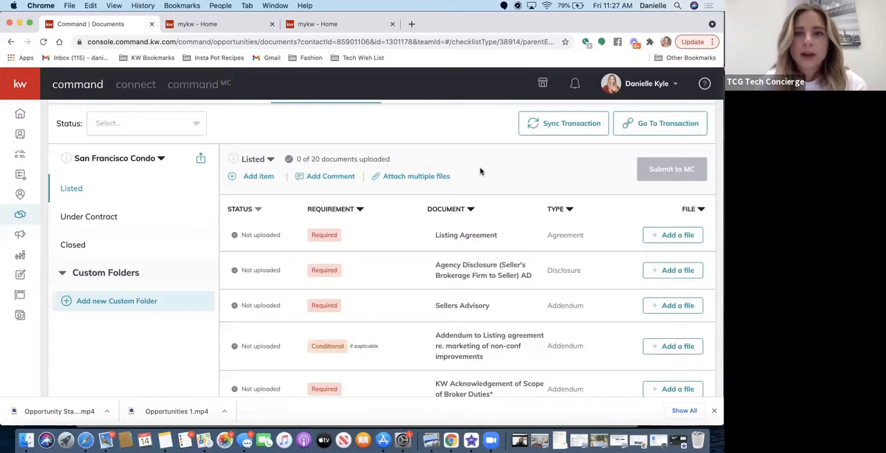
# Go to the listing's linked transaction in DocuSign Rooms, and log in with the saved account e-mail and password.
pyautogui.scroll(2, 498, 174)
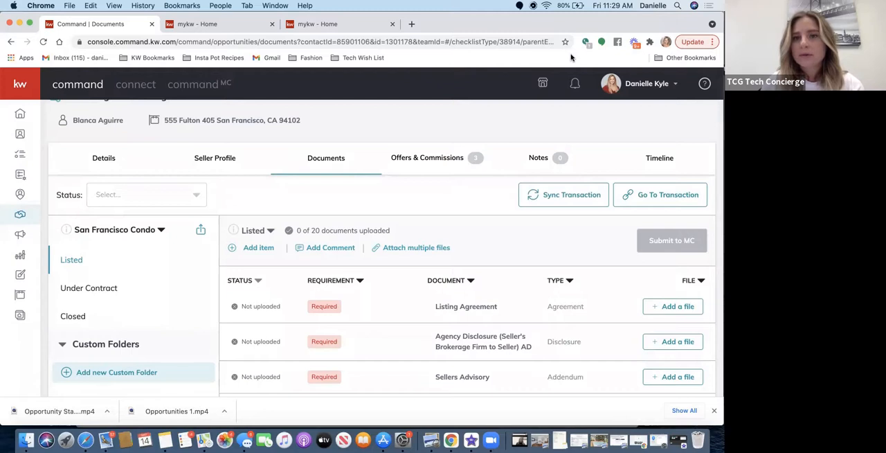
pyautogui.click(642, 197)
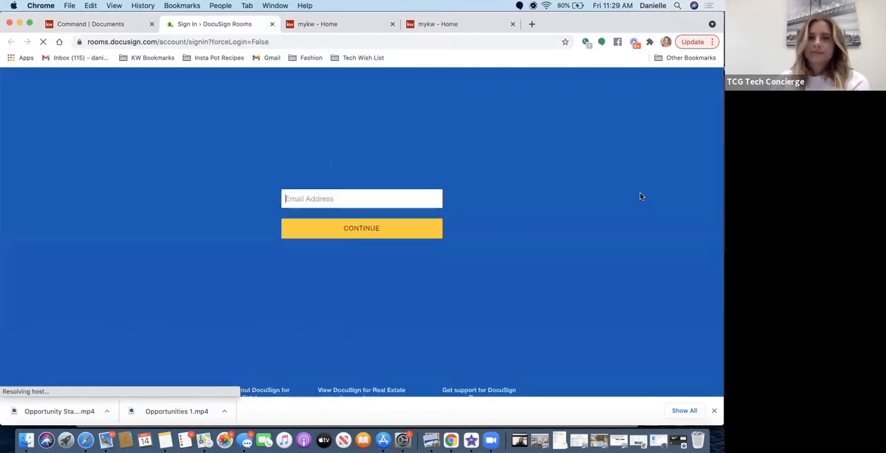
pyautogui.click(308, 198)
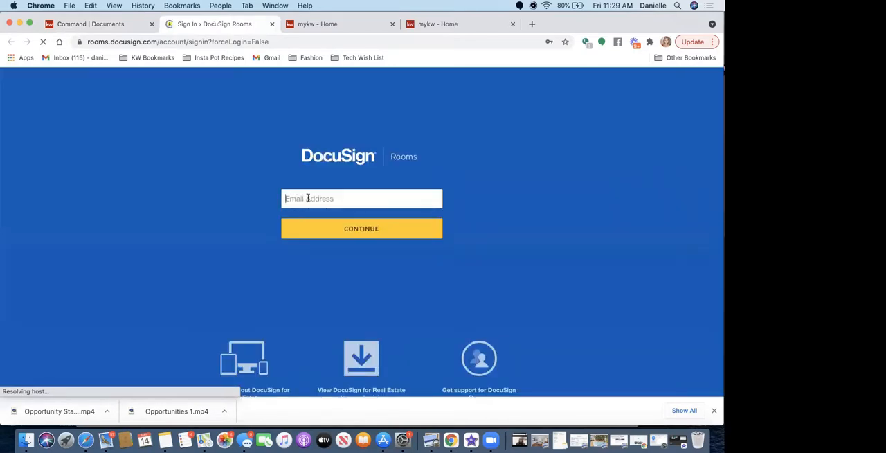
pyautogui.click(307, 254)
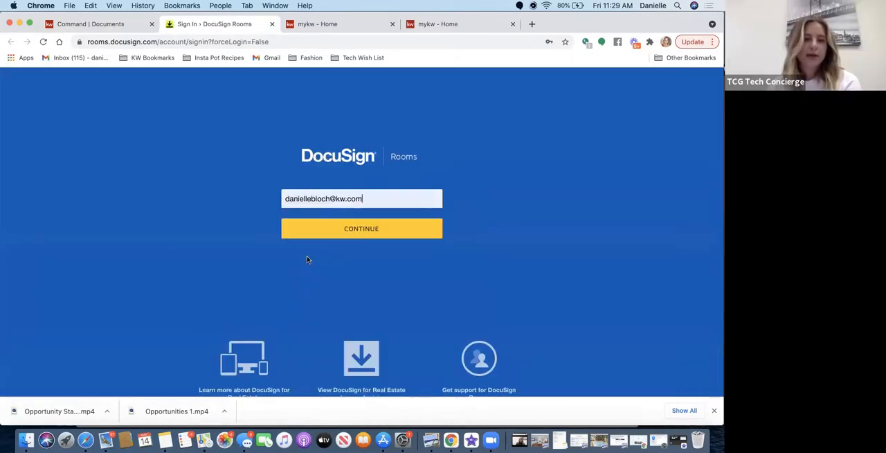
pyautogui.click(338, 230)
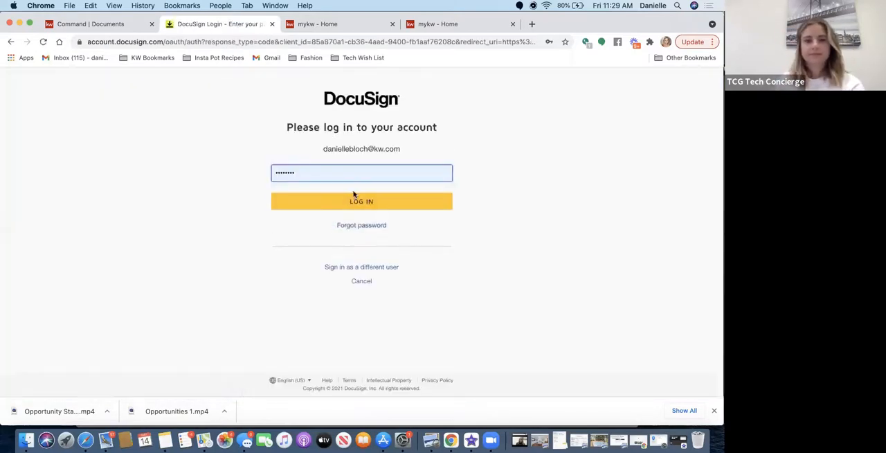
pyautogui.click(353, 198)
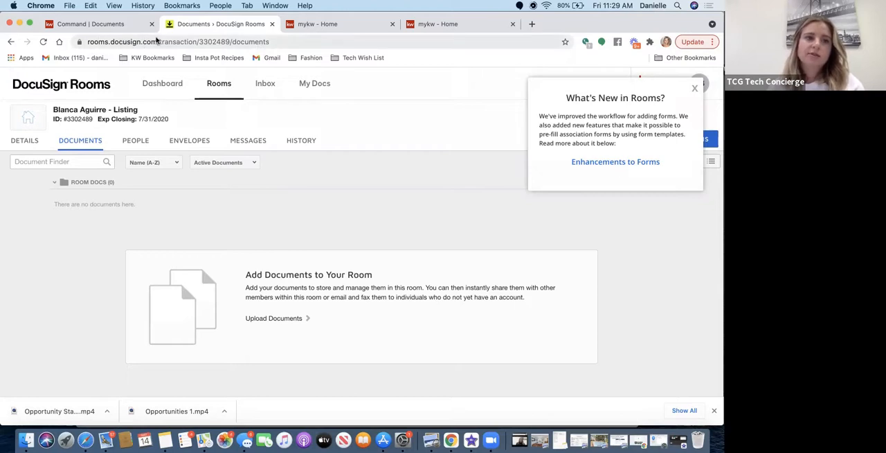
# Return to the DocuSign Rooms dashboard and open the first listing among the recently viewed rooms.
pyautogui.click(160, 85)
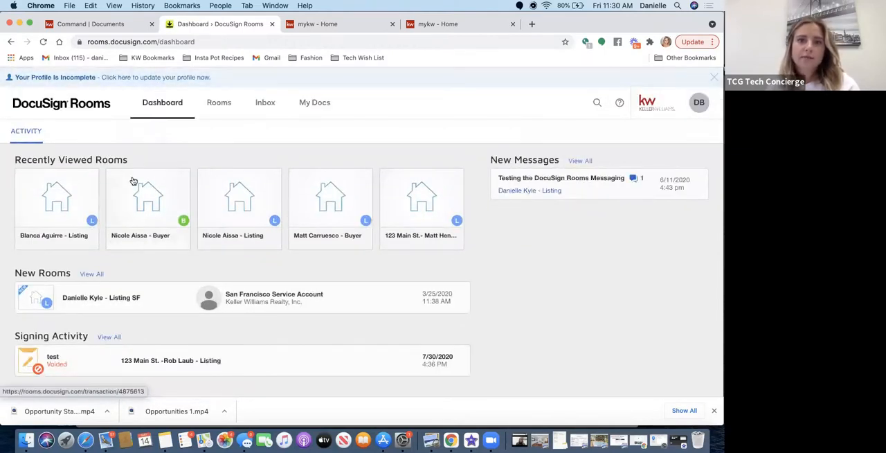
pyautogui.click(76, 192)
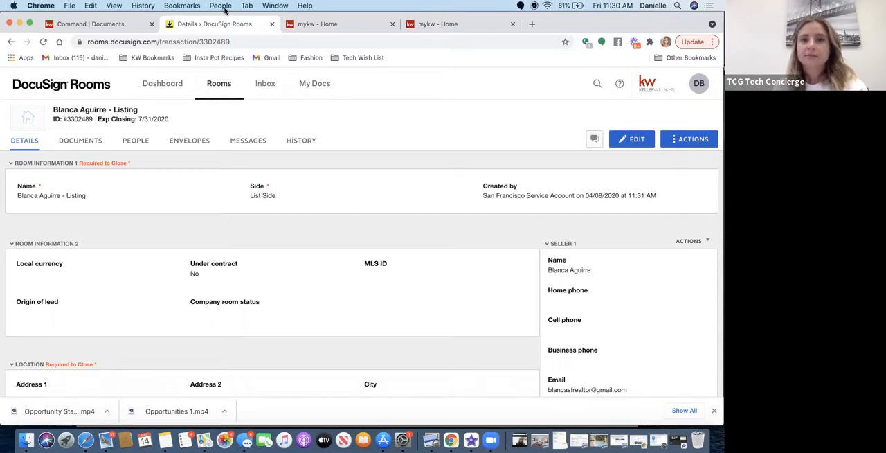
# Review the account options, including Switch to eSignature, without choosing one, and view the listing room's envelopes.
pyautogui.click(700, 84)
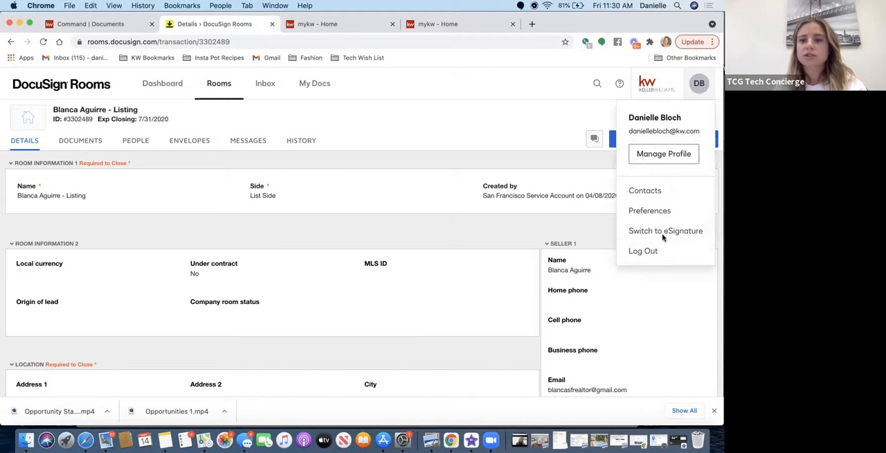
pyautogui.click(565, 70)
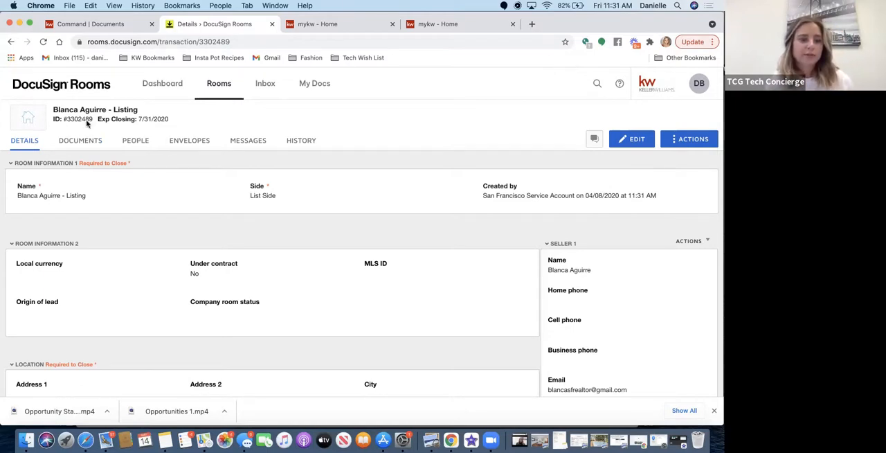
pyautogui.click(185, 142)
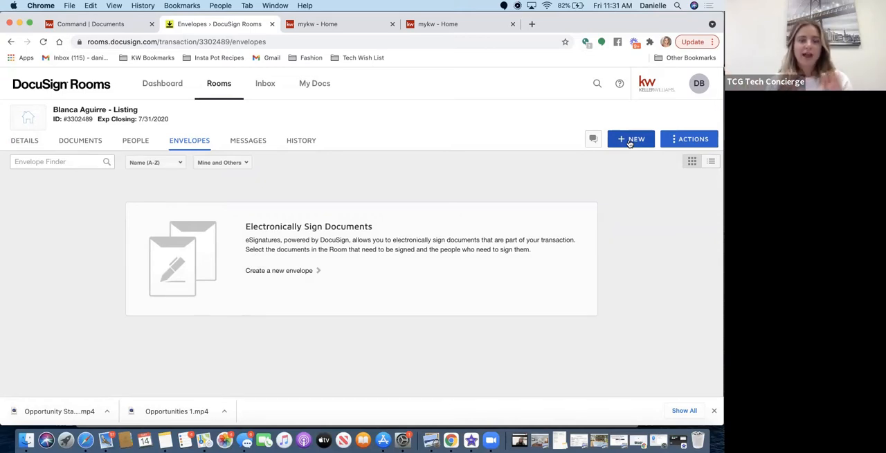
# Switch back to KW Command, browse for a Listing Agreement in the multiple-file attachment form without choosing one, and select DocuSign as the source.
pyautogui.click(121, 24)
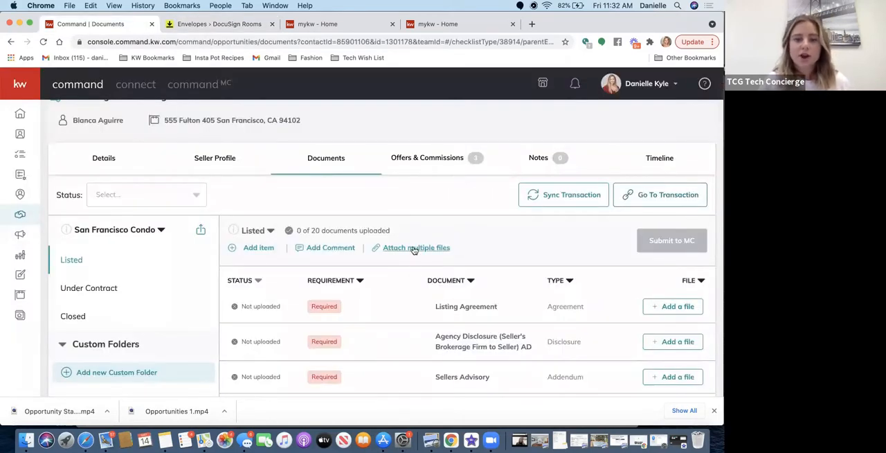
pyautogui.click(414, 249)
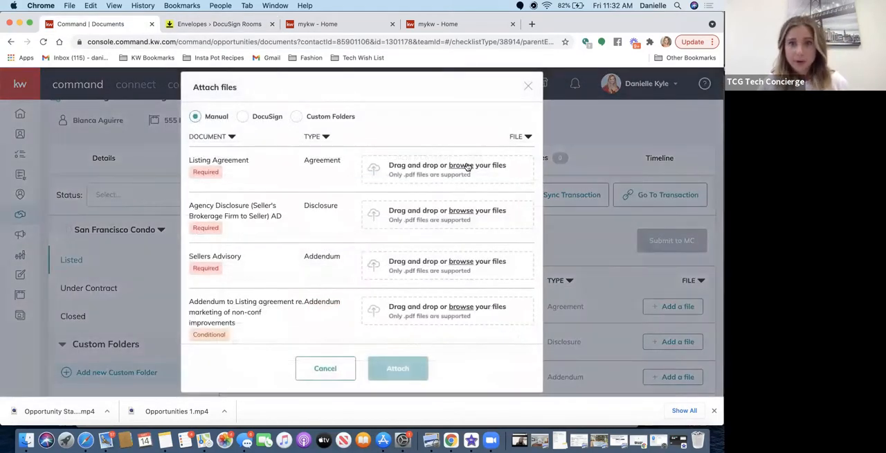
pyautogui.click(460, 165)
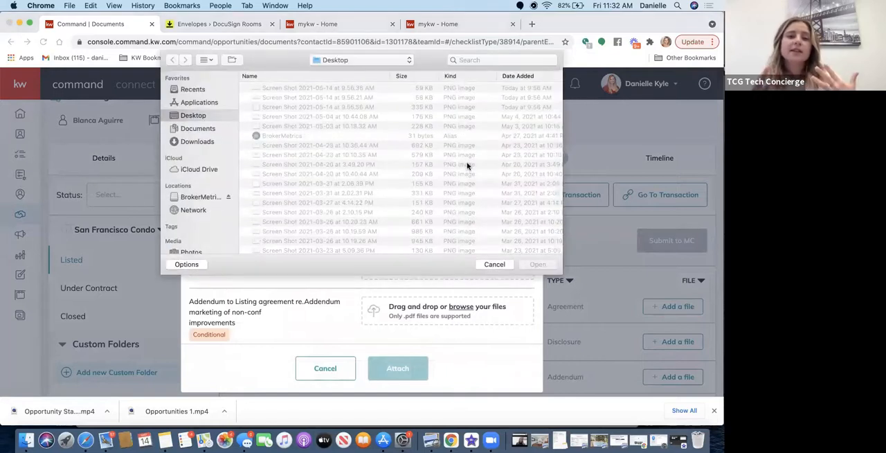
pyautogui.click(483, 266)
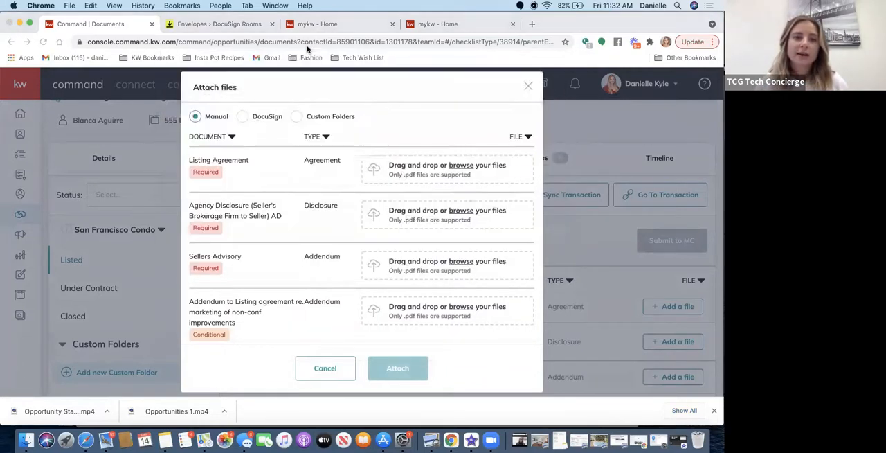
pyautogui.click(245, 116)
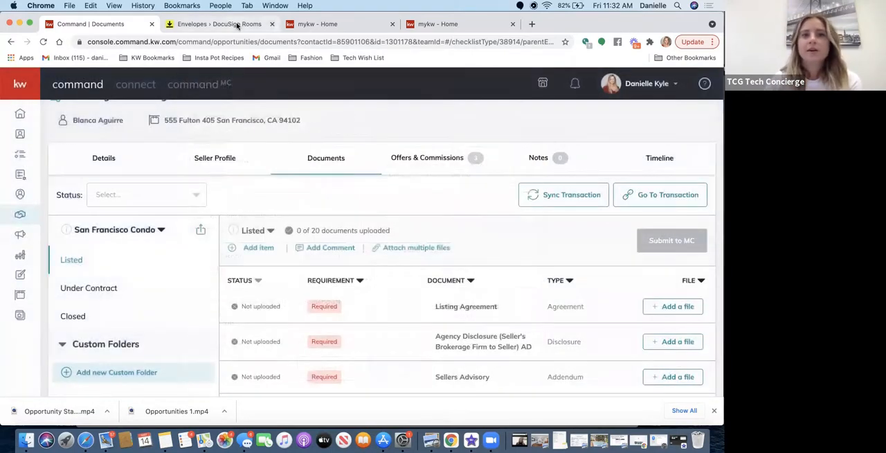
# Switch to DocuSign Rooms and view the listing room's details and the people in it.
pyautogui.click(237, 24)
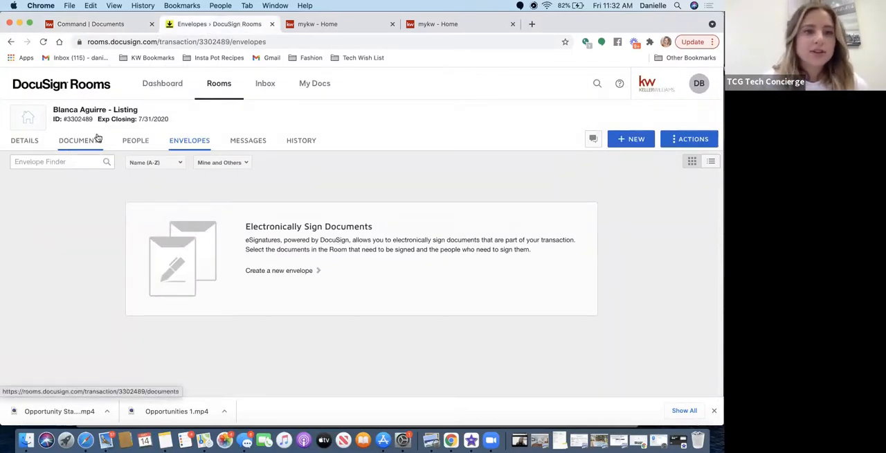
pyautogui.click(23, 141)
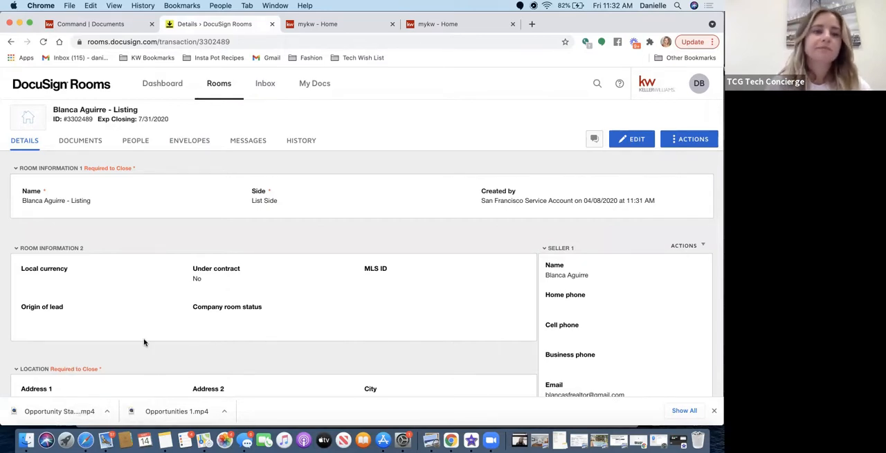
pyautogui.click(136, 140)
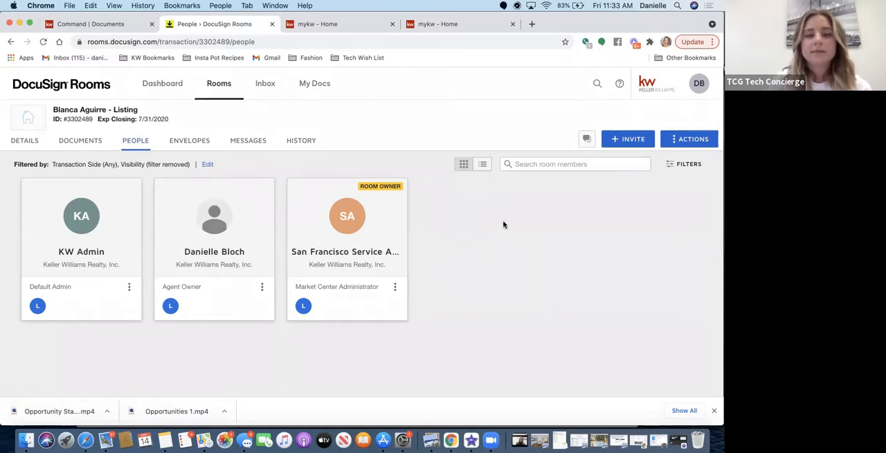
# Start an invitation to the listing room and enter the client's e-mail, choosing the first matching contact to fill in the name.
pyautogui.click(618, 141)
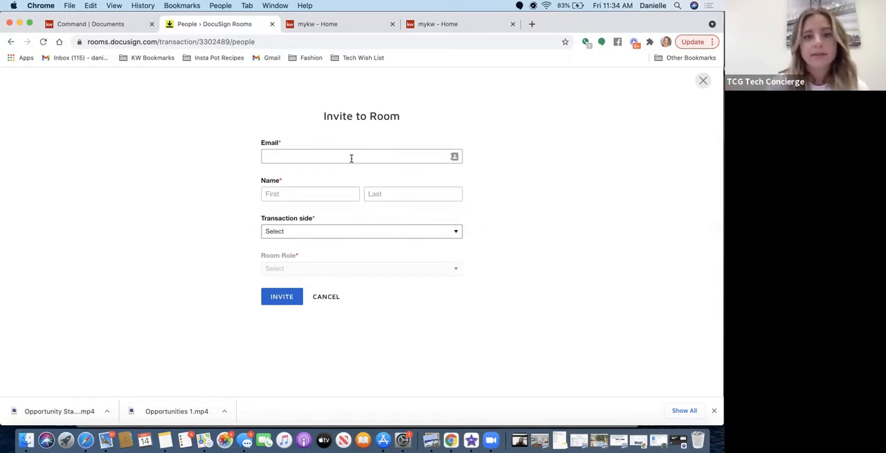
pyautogui.click(353, 153)
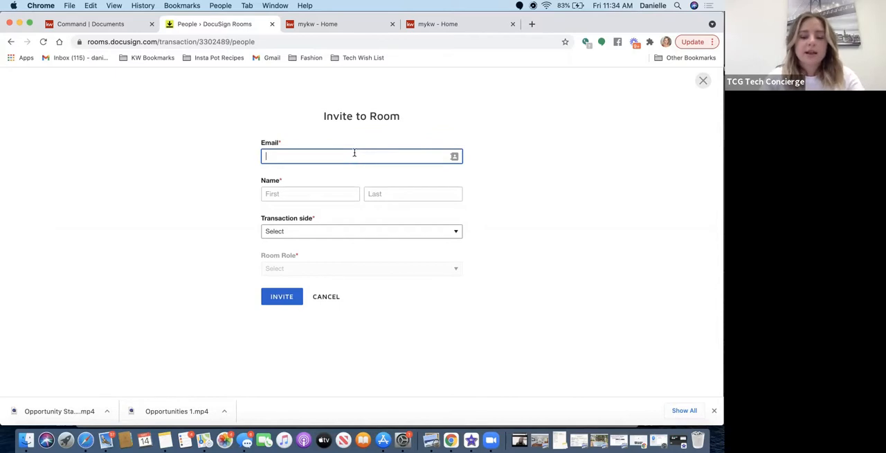
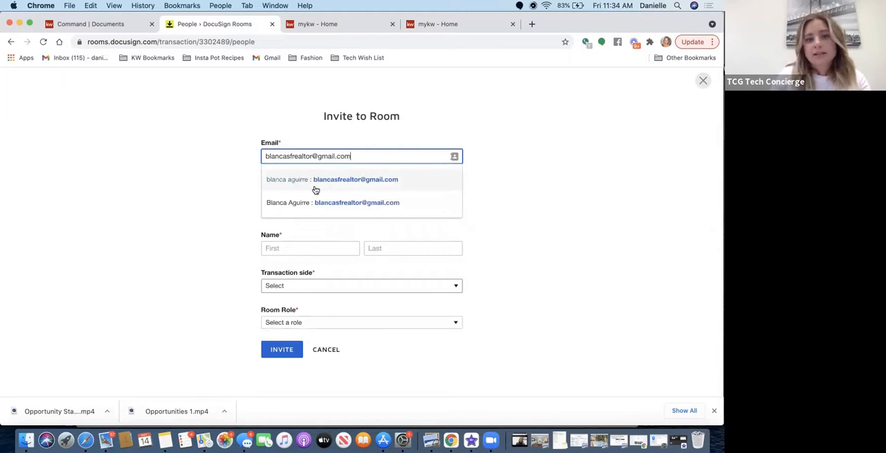
pyautogui.click(315, 186)
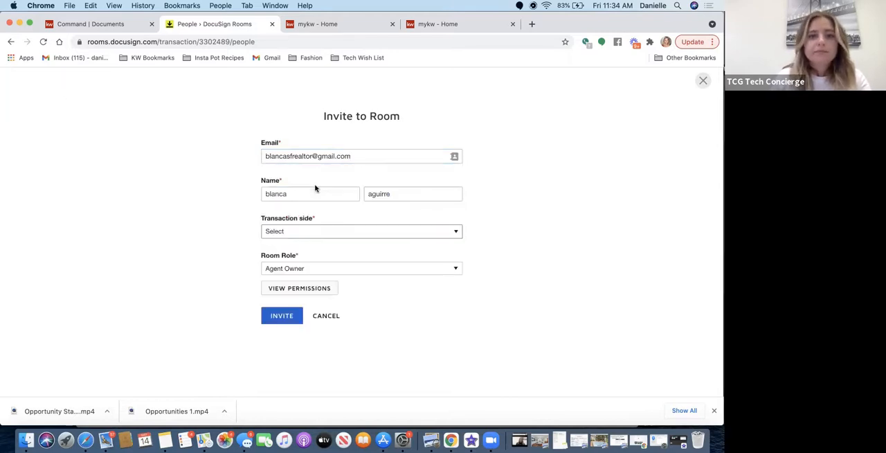
# Review the invitation's room role choices, leaving Agent Owner selected, and set the transaction side to List Side.
pyautogui.click(283, 236)
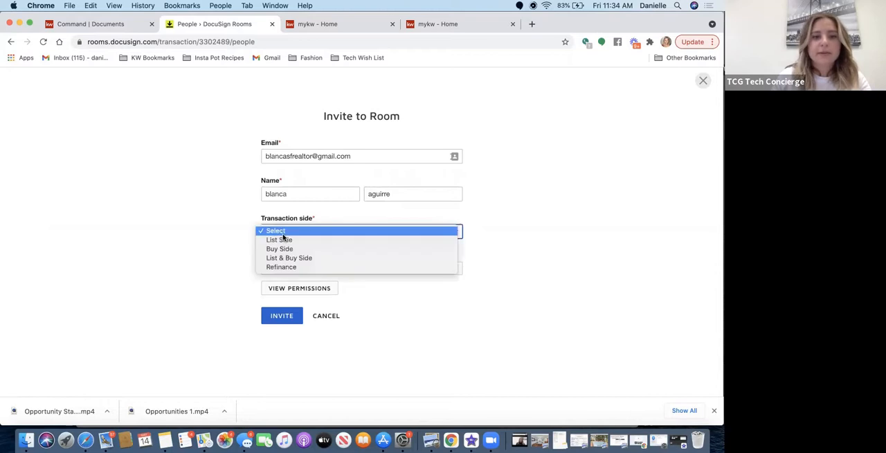
pyautogui.click(589, 245)
pyautogui.click(282, 269)
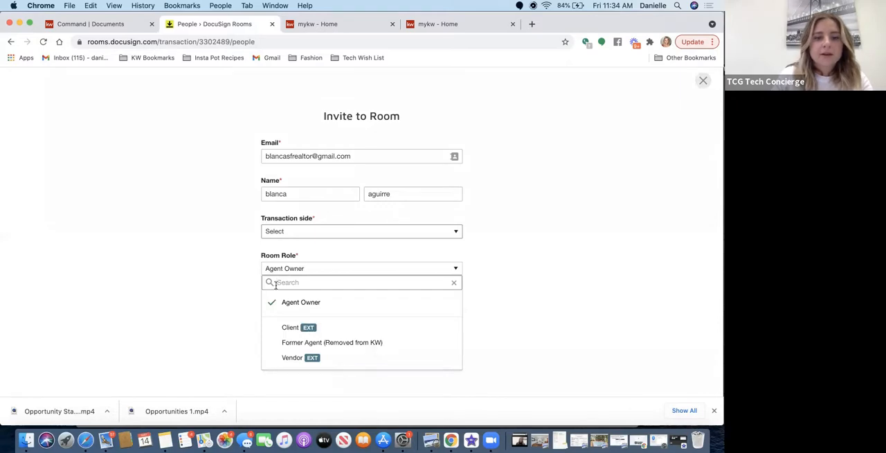
pyautogui.click(553, 224)
pyautogui.click(324, 231)
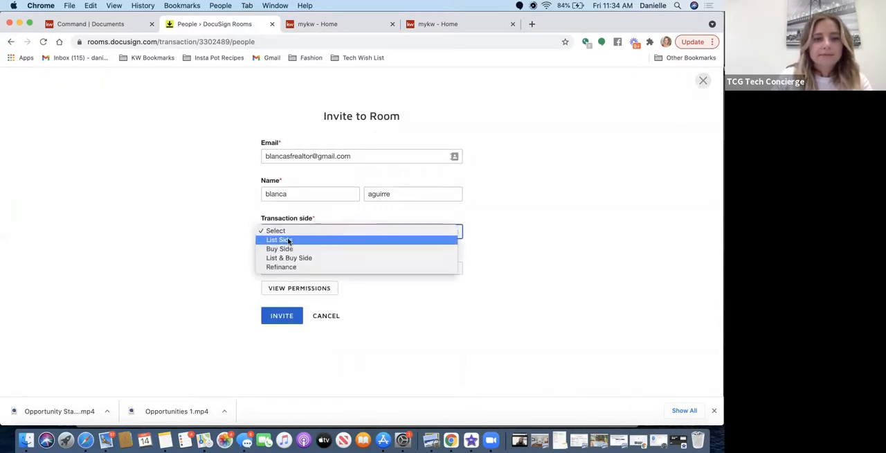
pyautogui.click(288, 241)
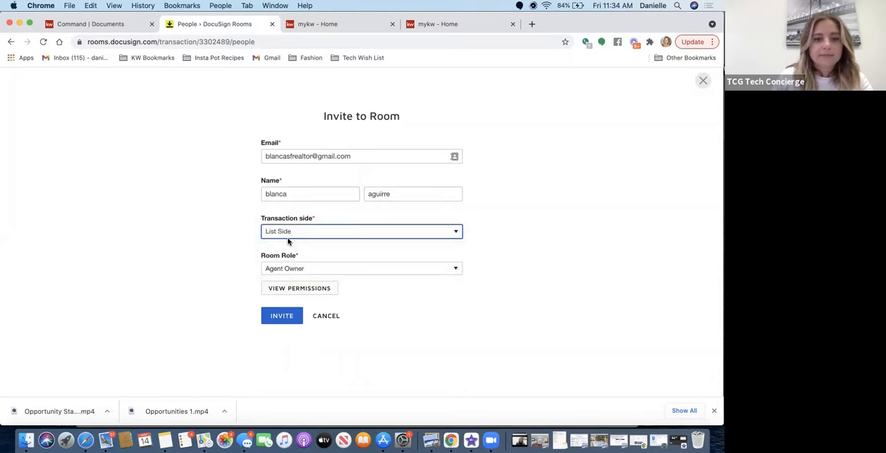
# View the permissions for the Agent Owner role, and close them to return to the invitation.
pyautogui.click(315, 290)
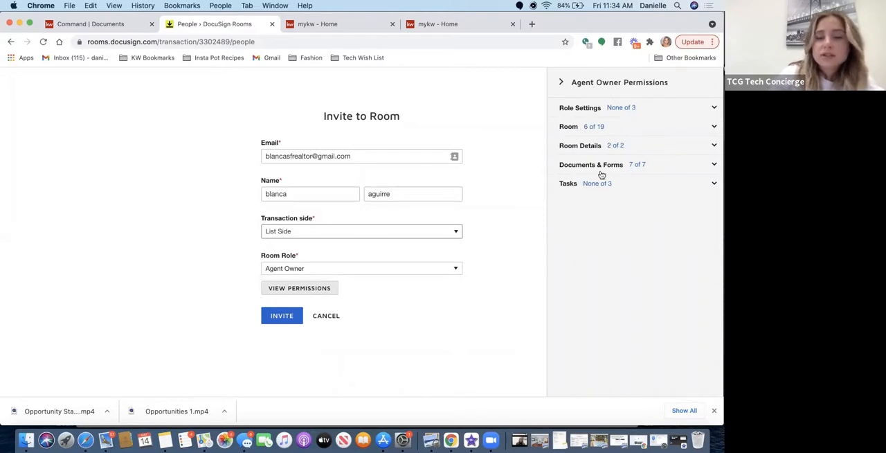
pyautogui.click(560, 83)
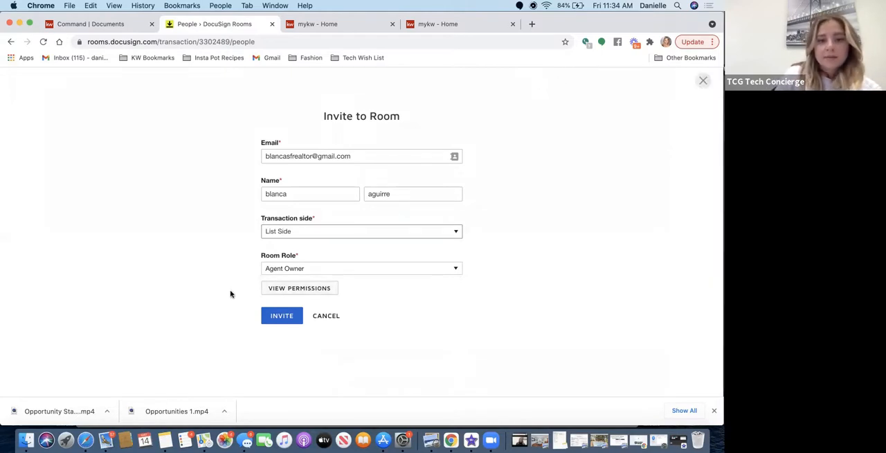
# Cancel the room invitation and start adding documents from zipForm to the listing room.
pyautogui.click(328, 316)
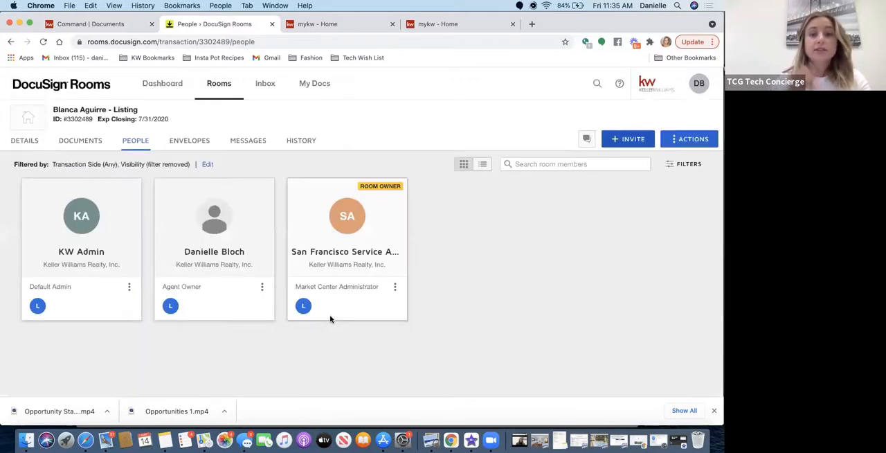
pyautogui.click(71, 145)
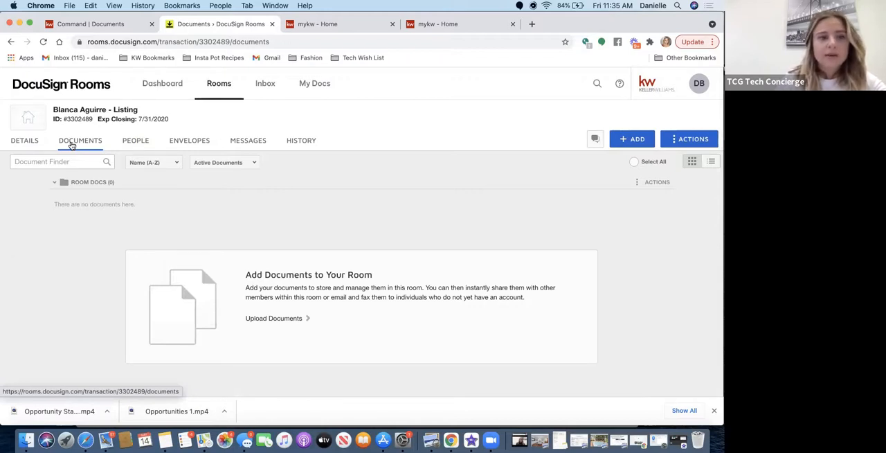
pyautogui.click(630, 141)
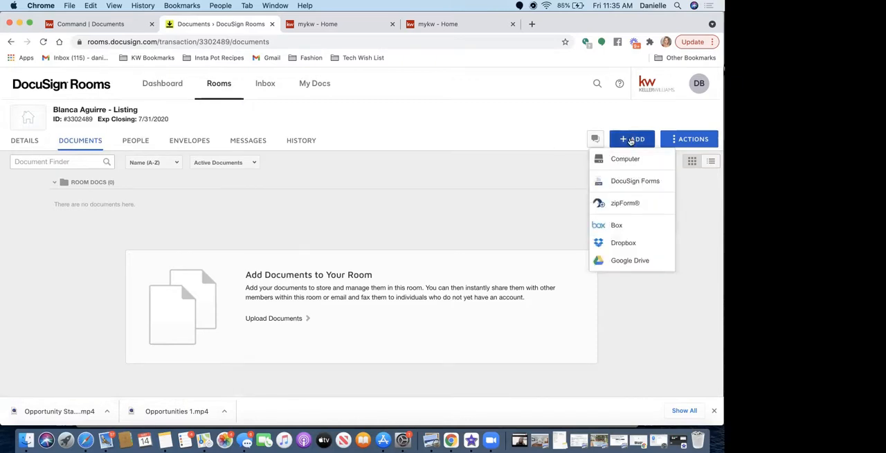
pyautogui.click(605, 205)
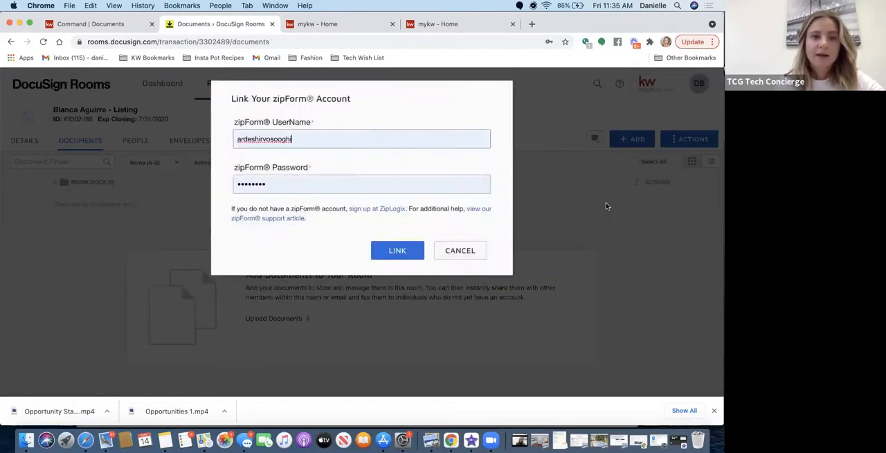
# Clear the autofilled username and password from the zipForm account link form, leaving the saved login suggestions unused.
pyautogui.doubleClick(312, 141)
pyautogui.press('BackSpace')
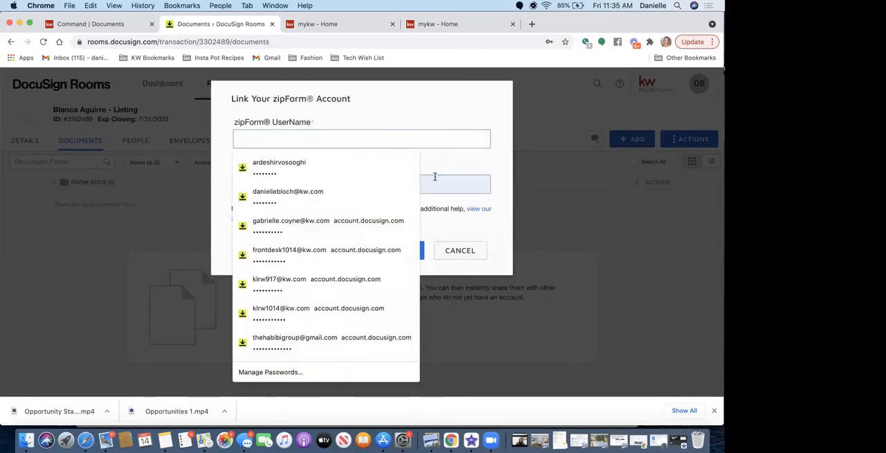
pyautogui.doubleClick(434, 176)
pyautogui.press('BackSpace')
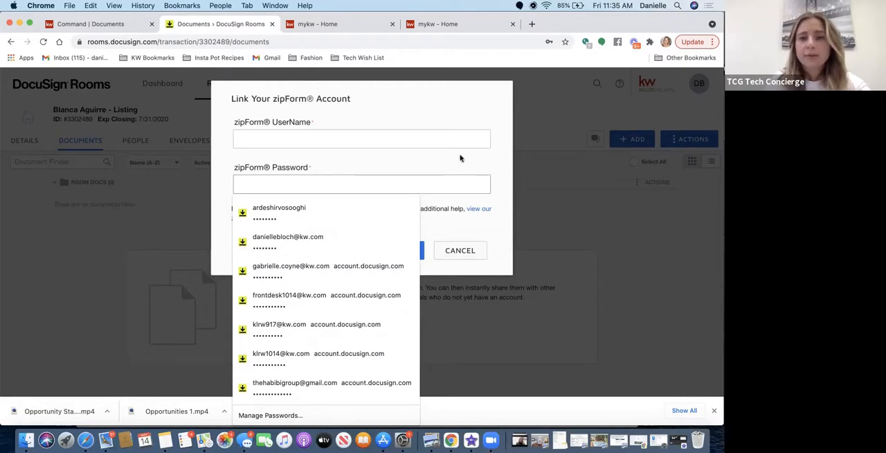
pyautogui.click(508, 158)
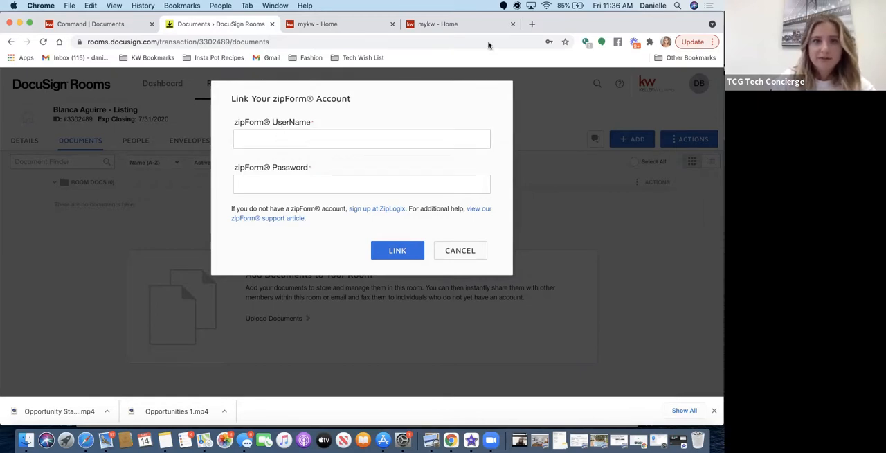
# View the forgotten-password request on zipformplus.com in a new tab, and return to the zipForm account link form in DocuSign Rooms.
pyautogui.click(533, 24)
pyautogui.write('zipfor')
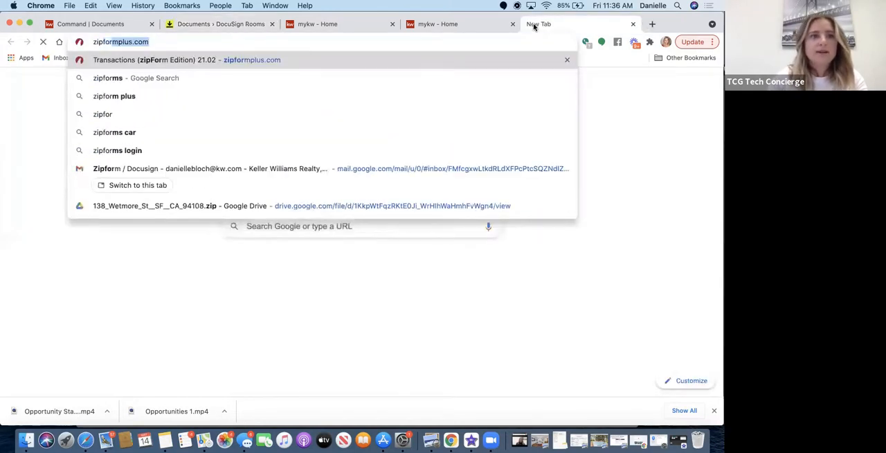
pyautogui.press('Return')
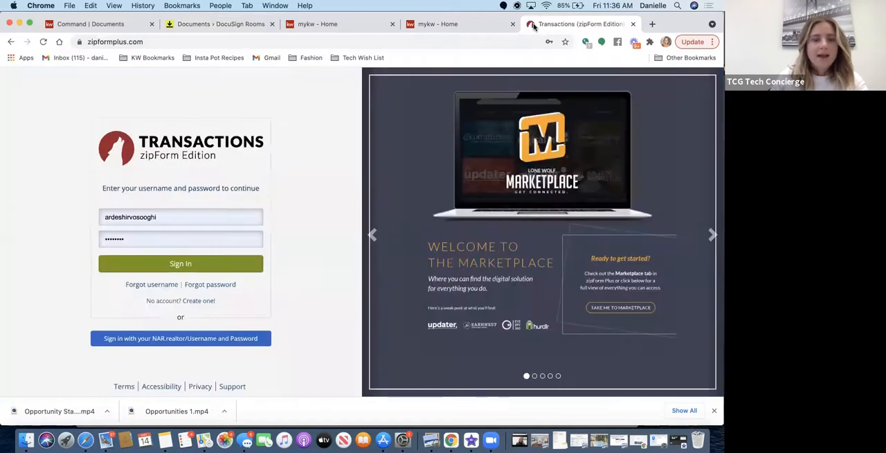
pyautogui.click(214, 286)
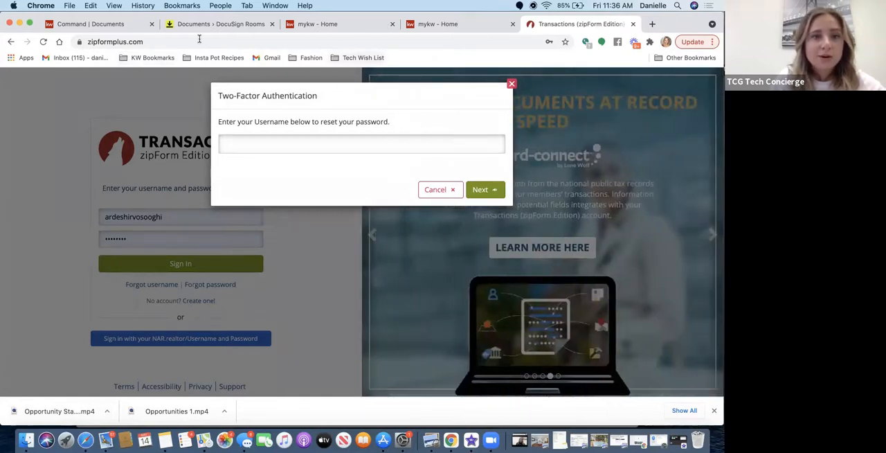
pyautogui.click(421, 24)
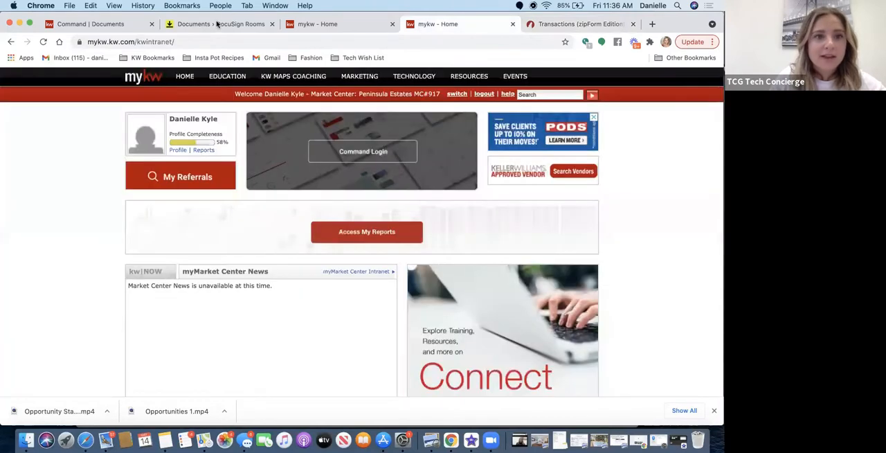
pyautogui.click(216, 24)
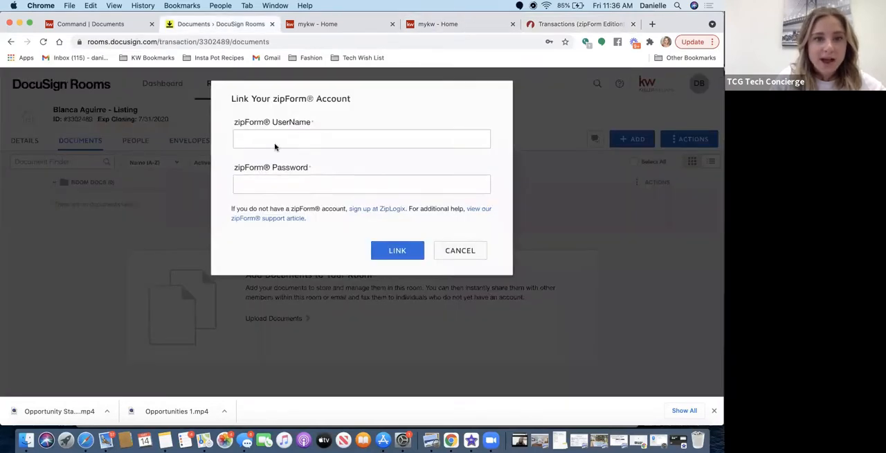
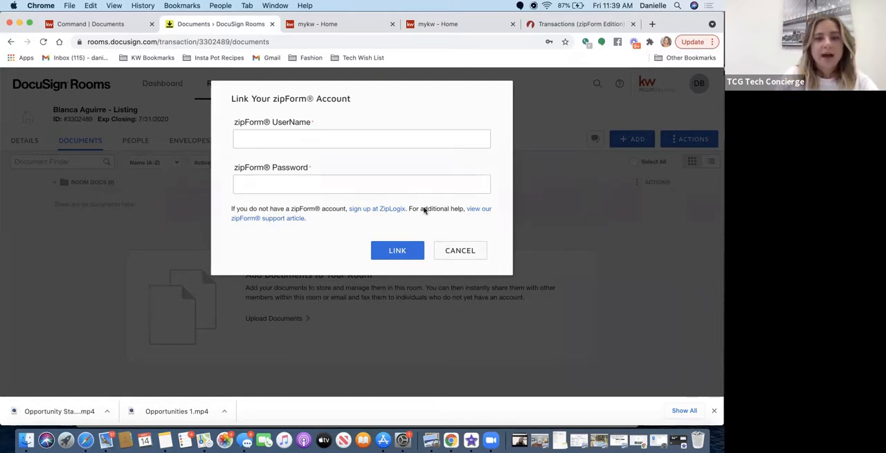
# Cancel the zipForm account link, browse the DocuSign forms in the KW 917 - CA library, and close the list without adding any.
pyautogui.click(460, 251)
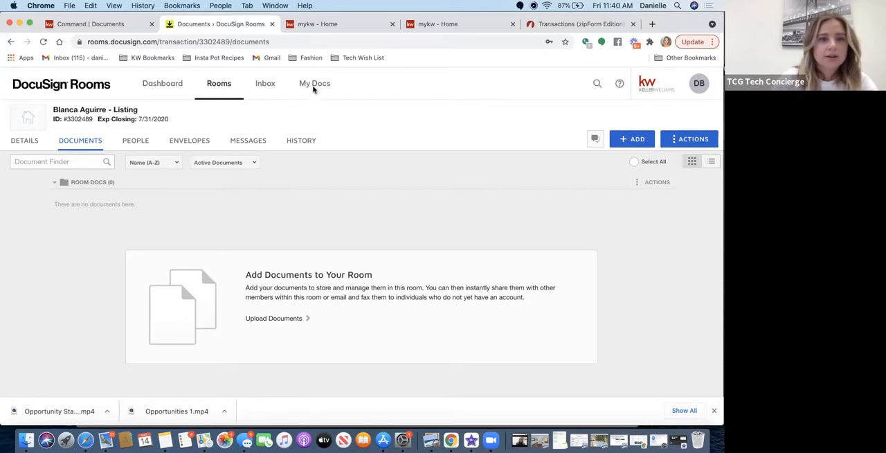
pyautogui.click(635, 142)
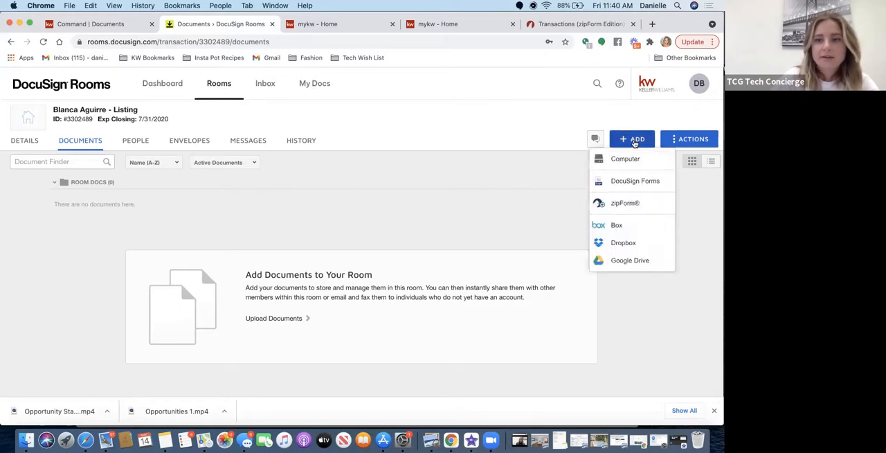
pyautogui.click(621, 182)
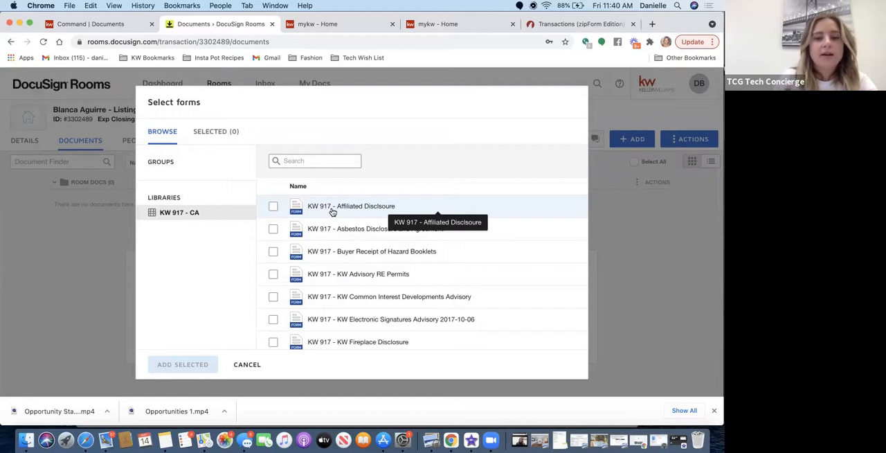
pyautogui.scroll(-5, 353, 270)
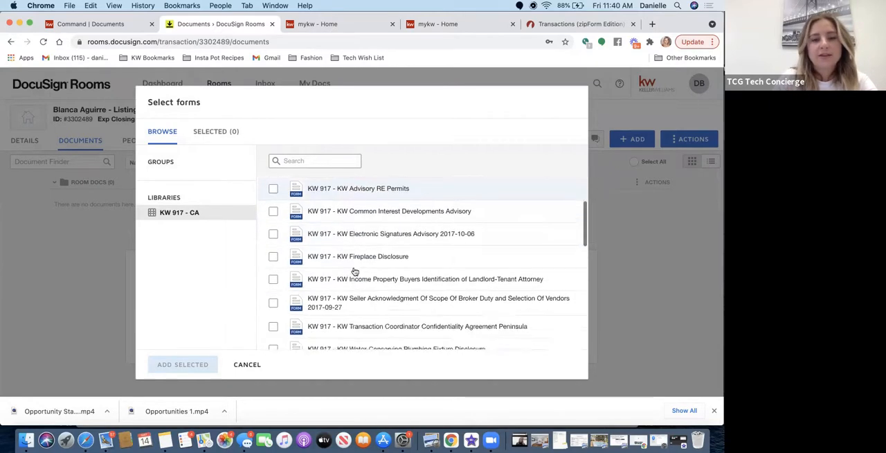
pyautogui.scroll(-10, 353, 269)
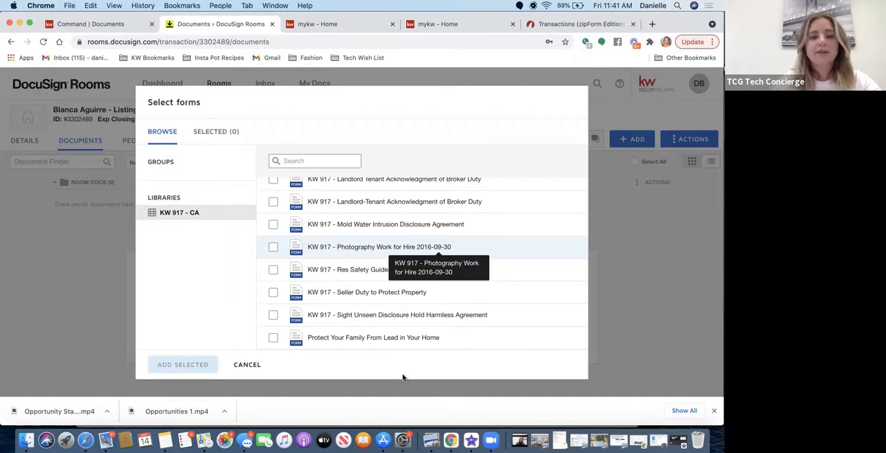
pyautogui.click(235, 366)
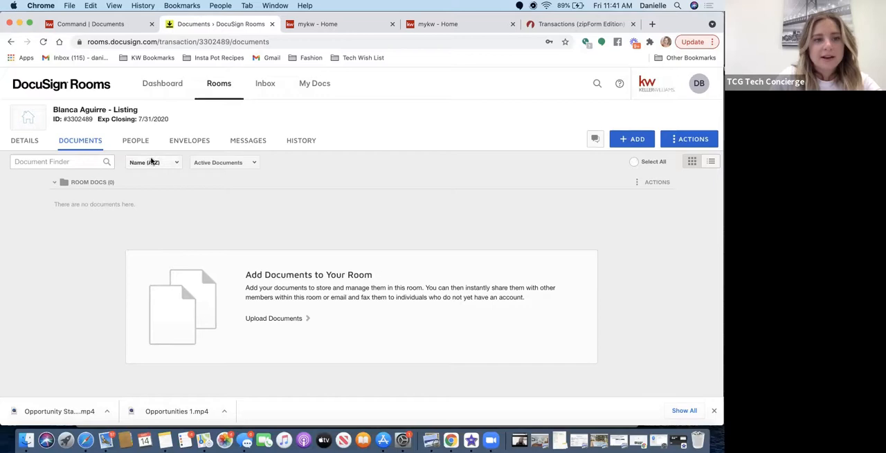
# Upload buyersguide_original.pdf from the computer's Downloads folder to the listing room's documents.
pyautogui.click(637, 141)
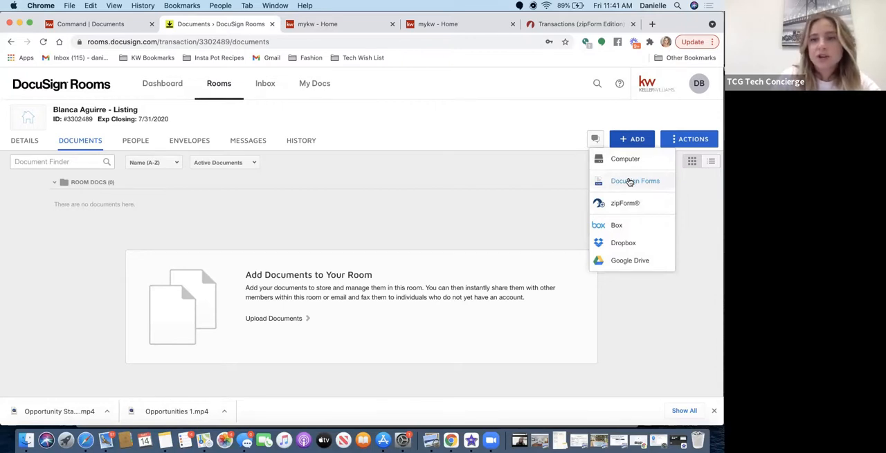
pyautogui.click(624, 160)
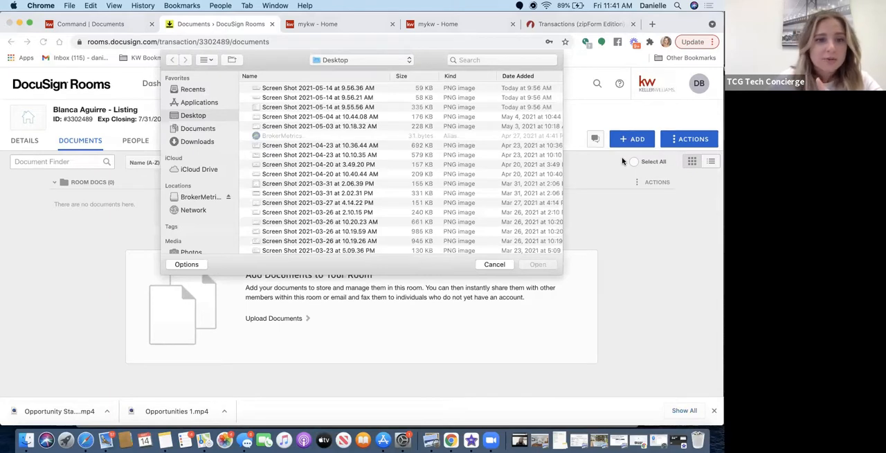
pyautogui.click(195, 142)
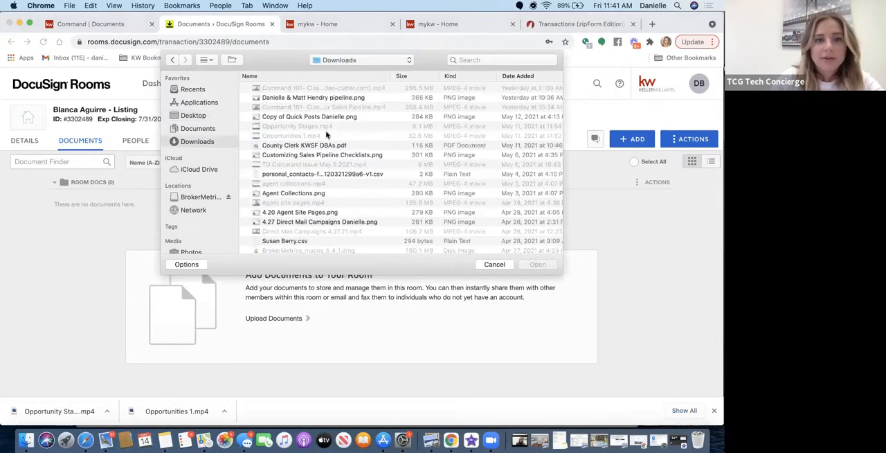
pyautogui.scroll(-10, 326, 135)
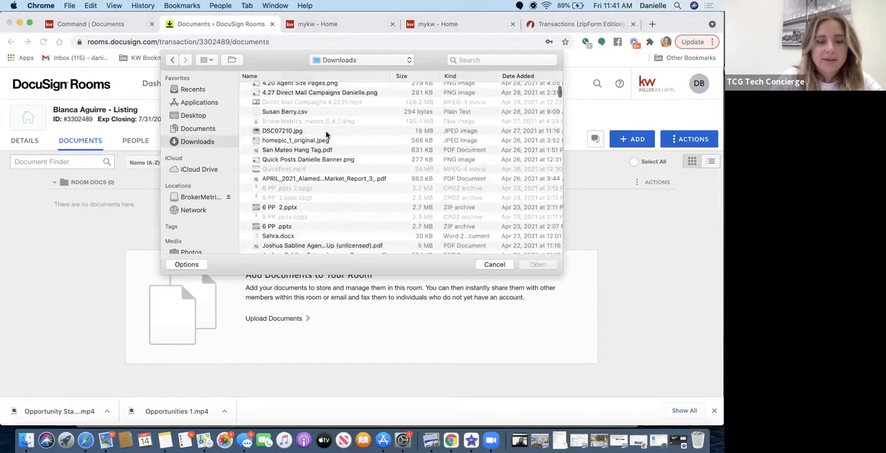
pyautogui.scroll(-10, 327, 135)
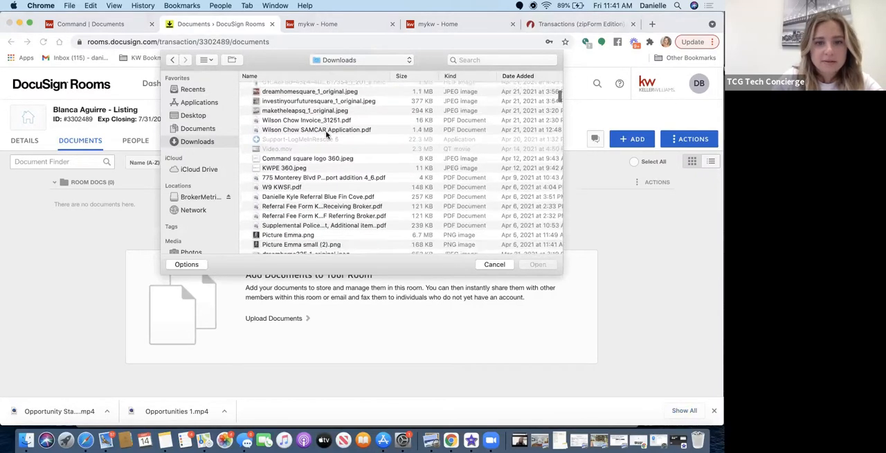
pyautogui.scroll(-1, 294, 200)
pyautogui.scroll(-3, 295, 200)
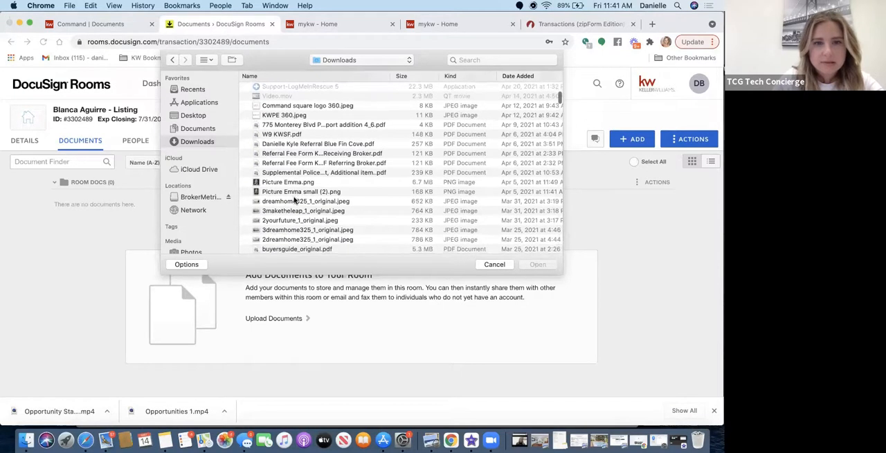
pyautogui.scroll(-5, 294, 200)
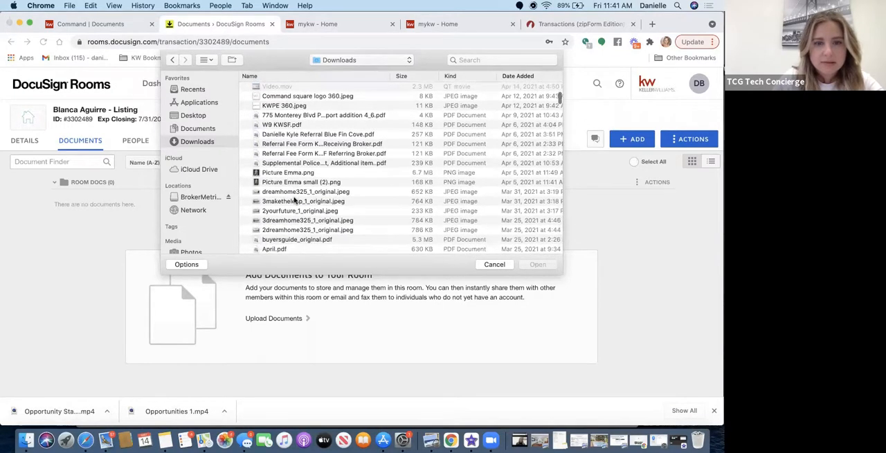
pyautogui.scroll(-5, 295, 200)
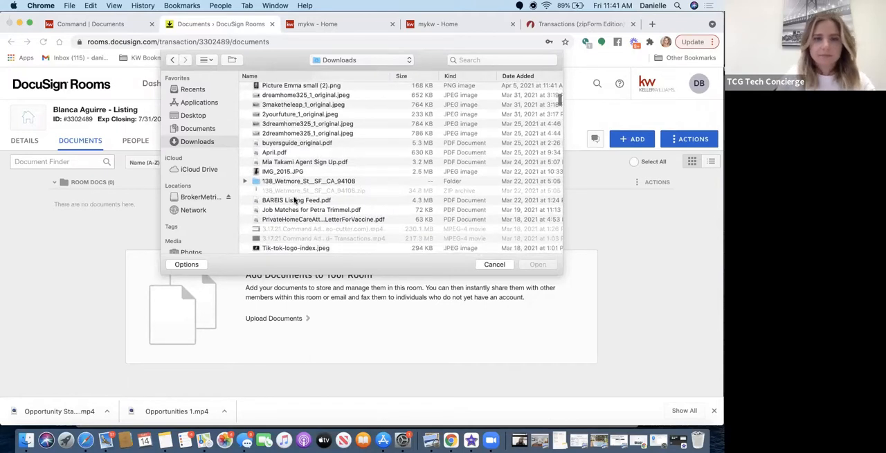
pyautogui.click(315, 143)
pyautogui.click(536, 265)
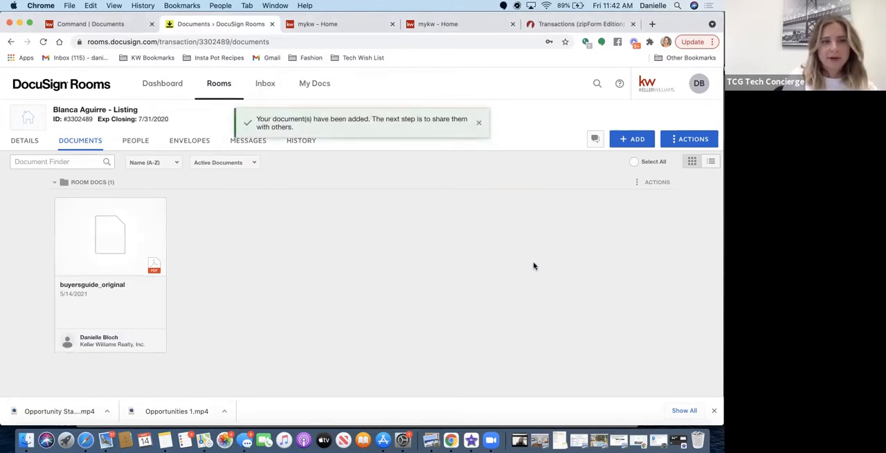
# View the actions available for the buyersguide_original document, and close it to return to the room's documents.
pyautogui.click(116, 231)
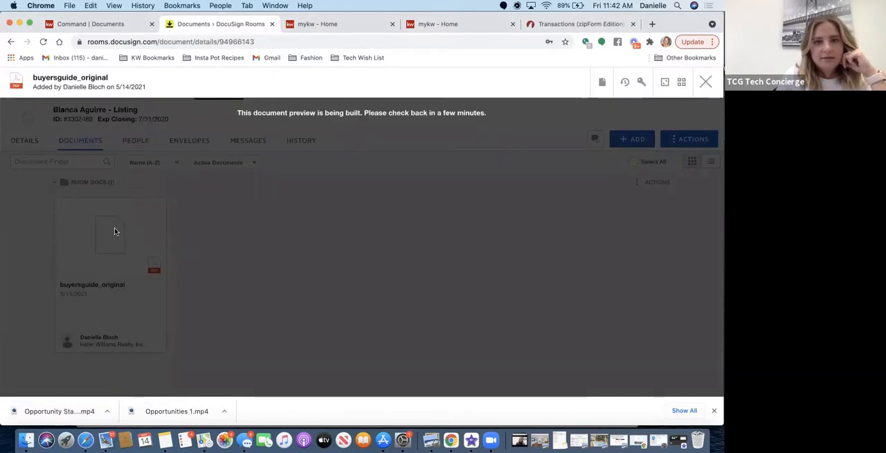
pyautogui.click(601, 83)
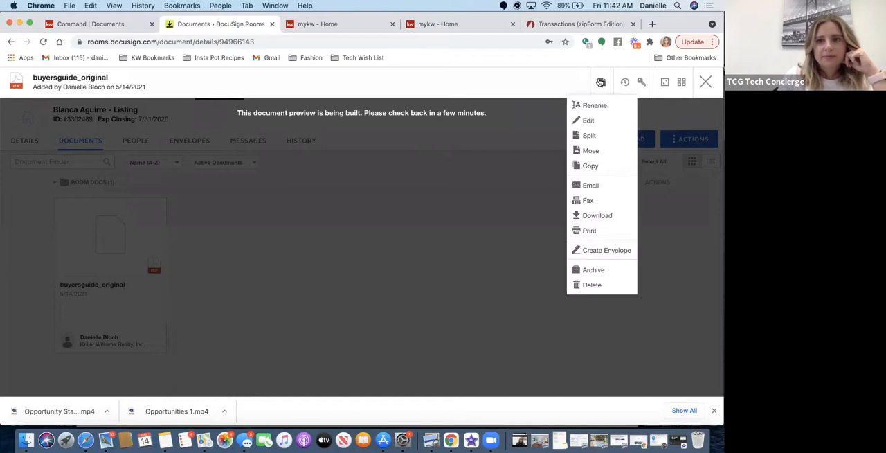
pyautogui.click(327, 184)
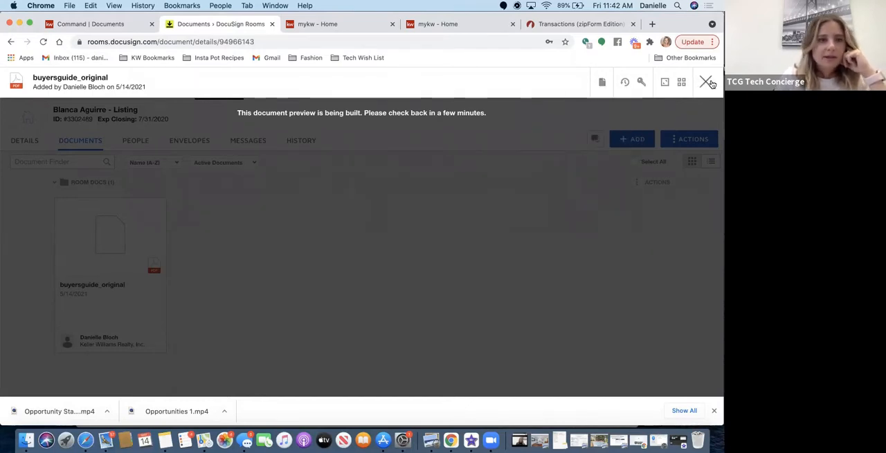
pyautogui.click(706, 82)
pyautogui.click(124, 235)
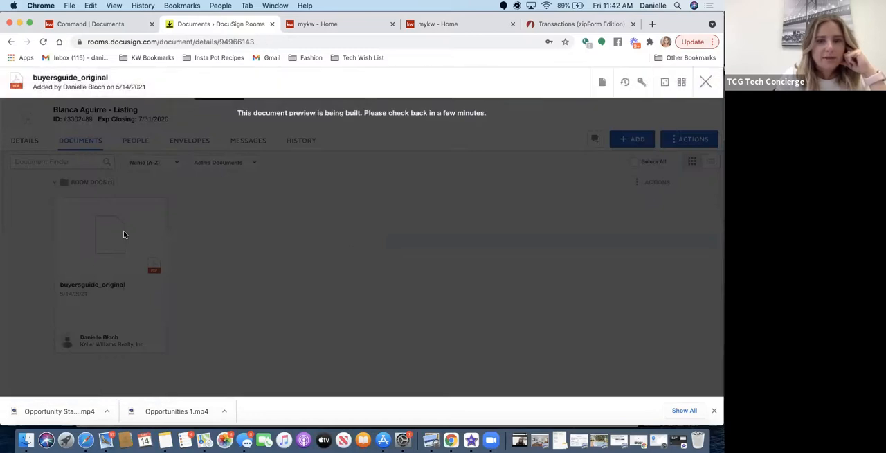
pyautogui.click(603, 84)
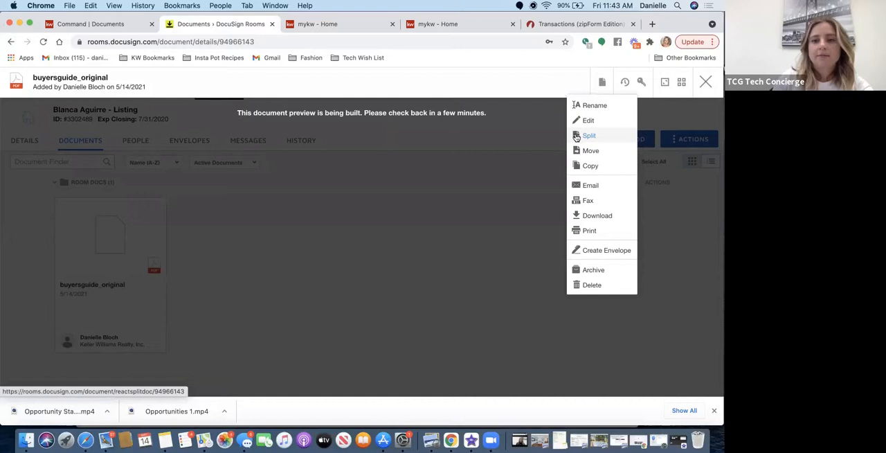
pyautogui.click(473, 188)
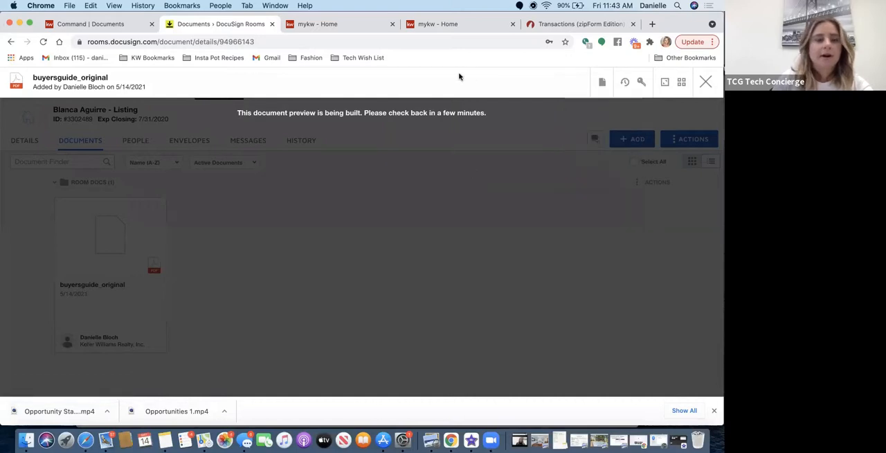
pyautogui.click(705, 82)
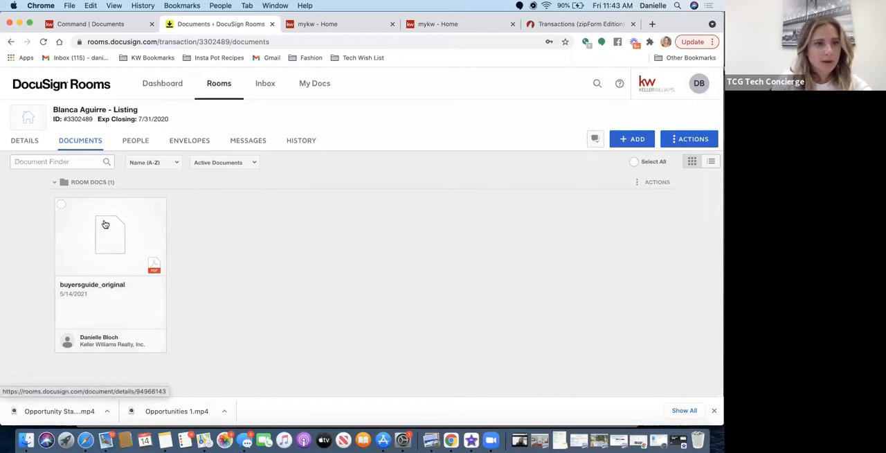
# Reopen buyersguide_original, start splitting the PDF, and preview its first two pages enlarged.
pyautogui.click(106, 224)
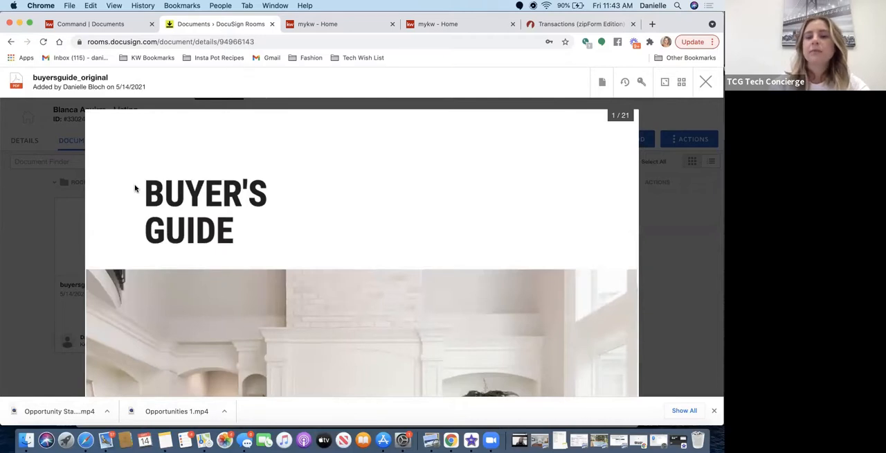
pyautogui.click(601, 82)
pyautogui.click(590, 136)
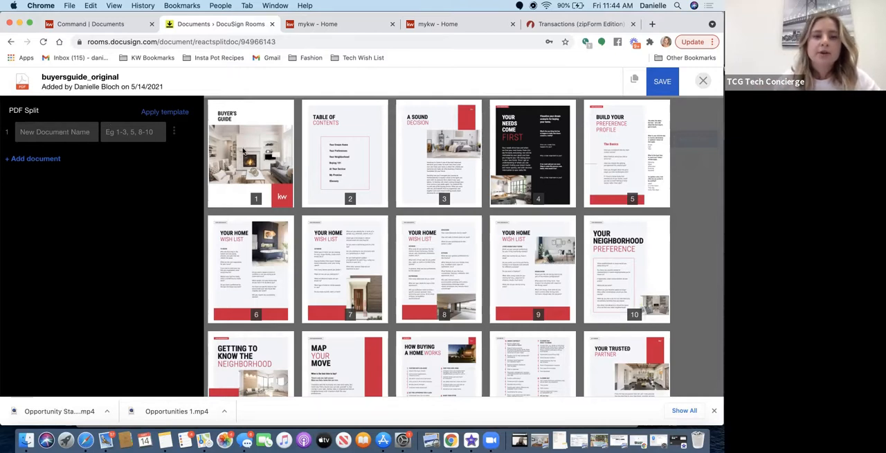
pyautogui.moveTo(243, 151)
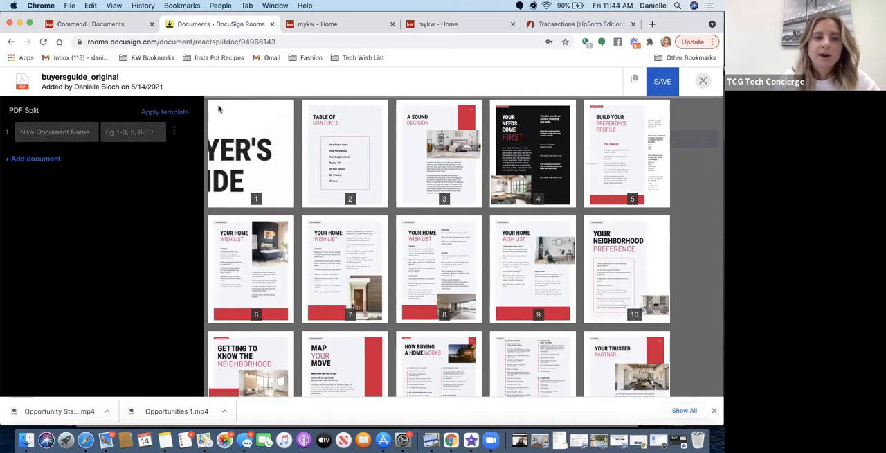
pyautogui.moveTo(332, 148)
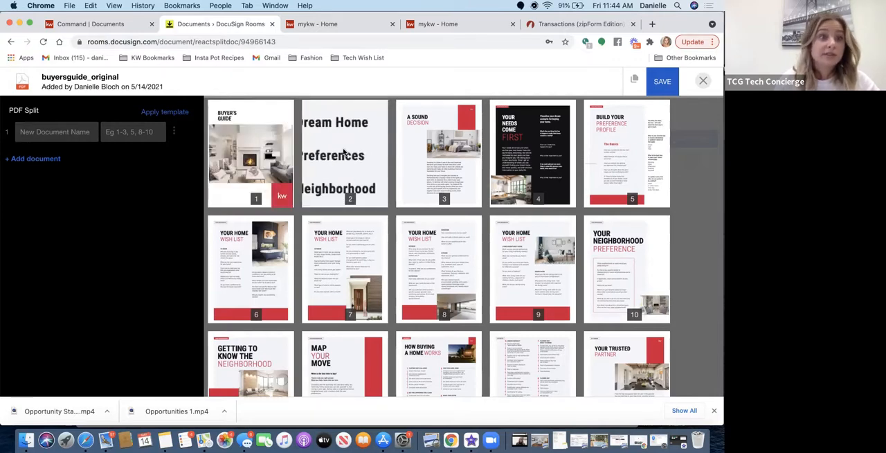
# Name the first split document Buyer Guide and assign pages 1-5 to it.
pyautogui.click(71, 130)
pyautogui.write('Buyer Guide')
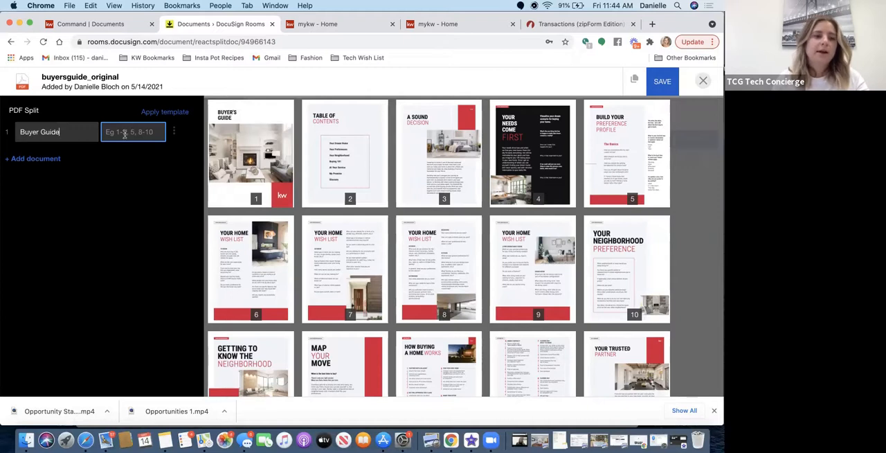
pyautogui.click(256, 166)
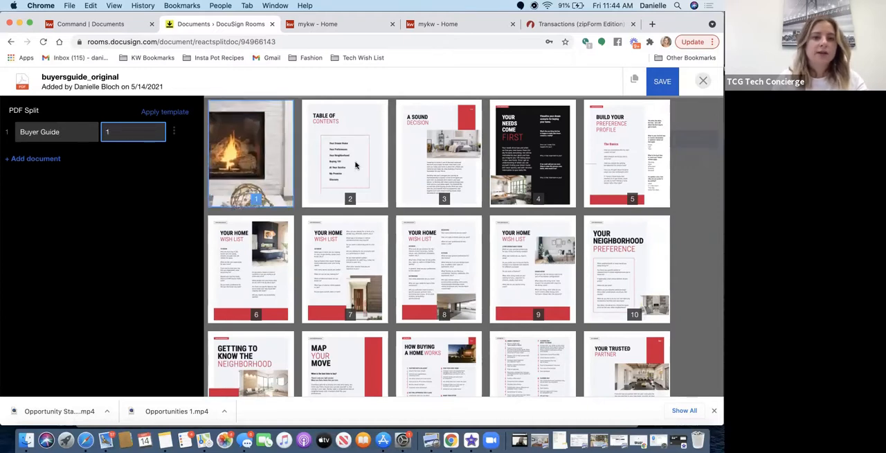
pyautogui.click(356, 165)
pyautogui.click(443, 151)
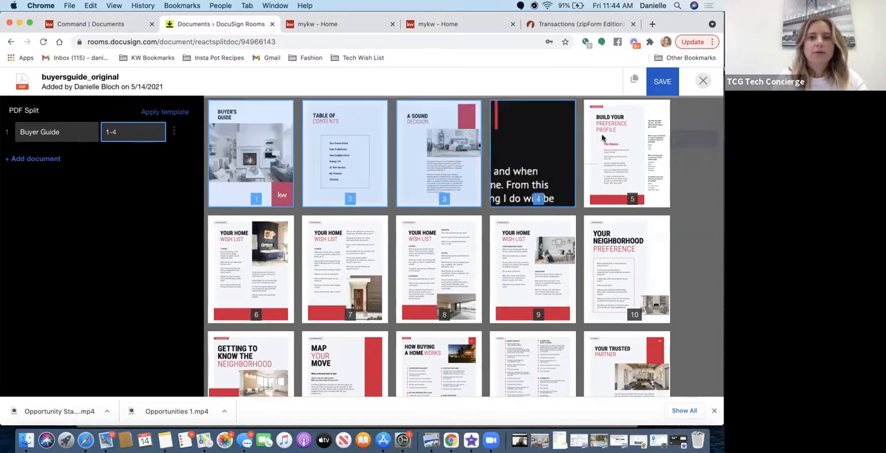
pyautogui.click(533, 153)
pyautogui.click(626, 156)
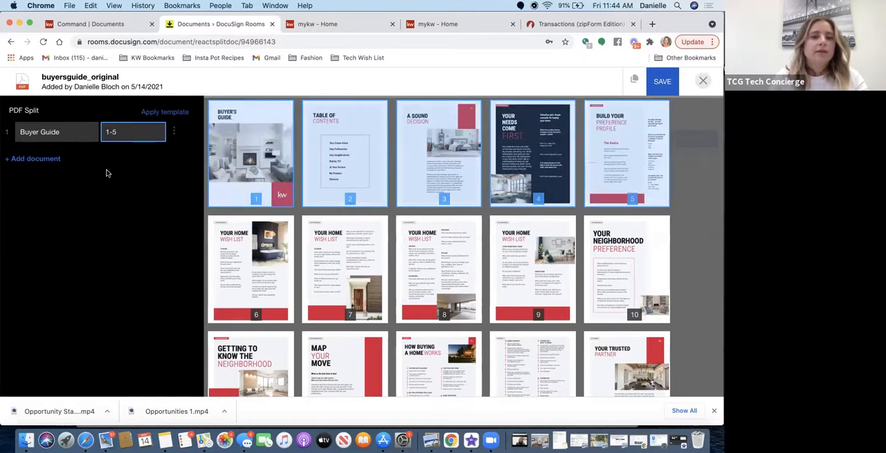
# Add a second split document named Your Home Wish List covering pages 6-10.
pyautogui.click(41, 159)
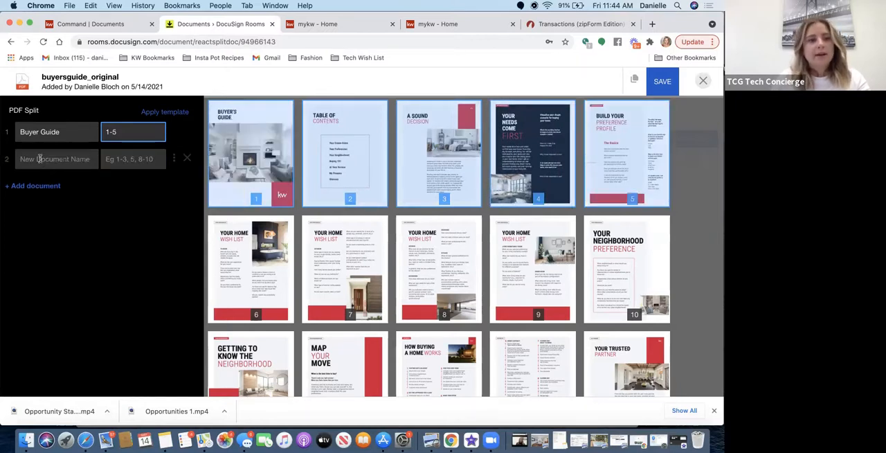
pyautogui.write('Y')
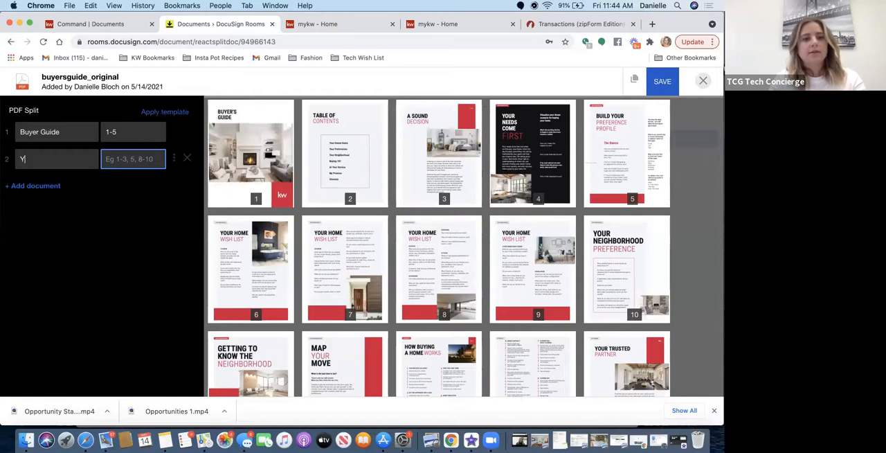
pyautogui.write('our Home Wish List')
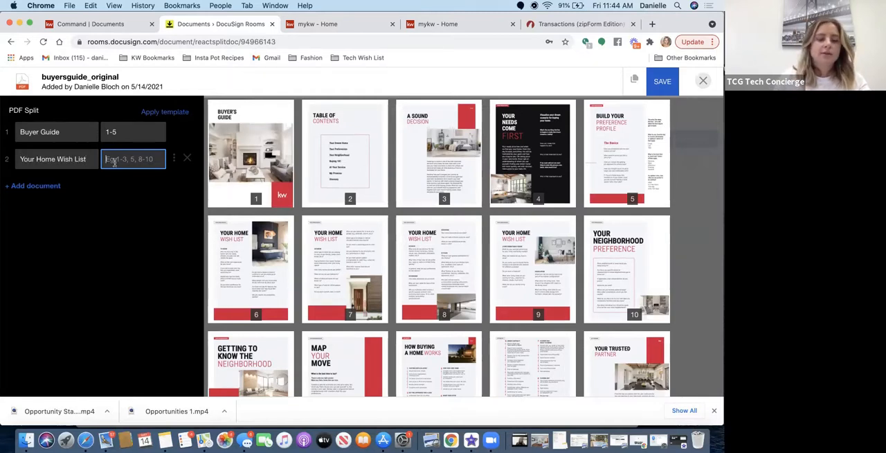
pyautogui.write('56')
pyautogui.press('BackSpace')
pyautogui.write('6-10')
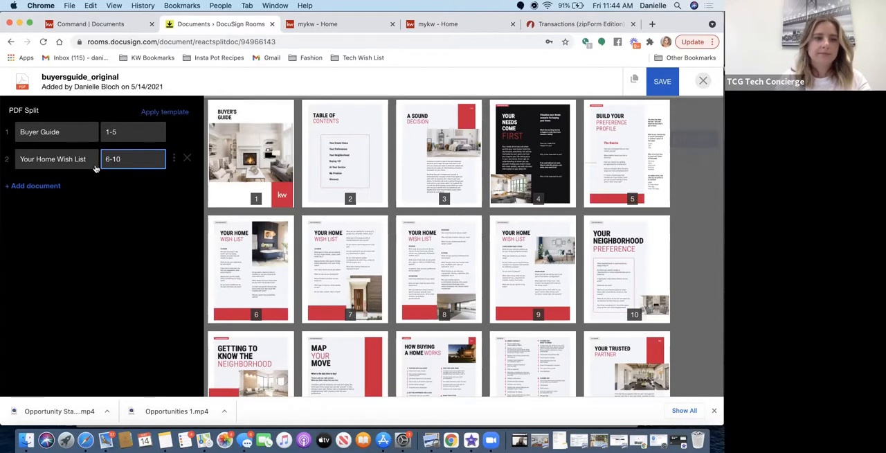
# Add a third split document named Your Neighborhood covering pages 11-21, and save the PDF split.
pyautogui.click(54, 185)
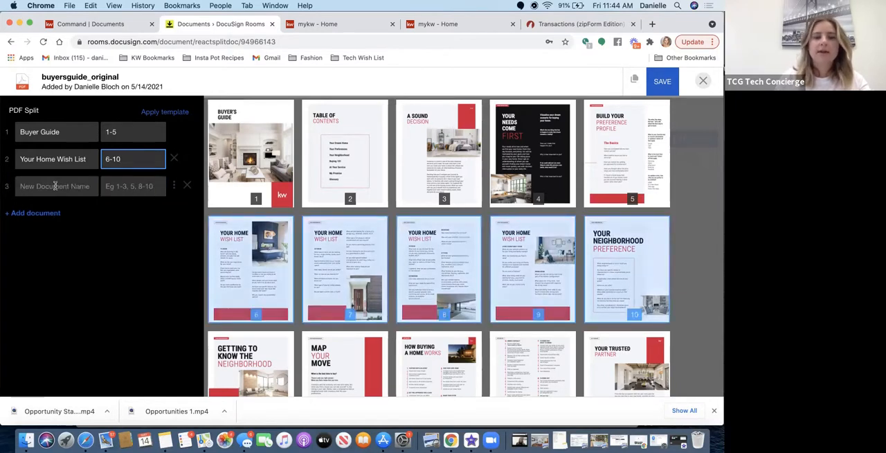
pyautogui.click(62, 185)
pyautogui.scroll(-3, 320, 164)
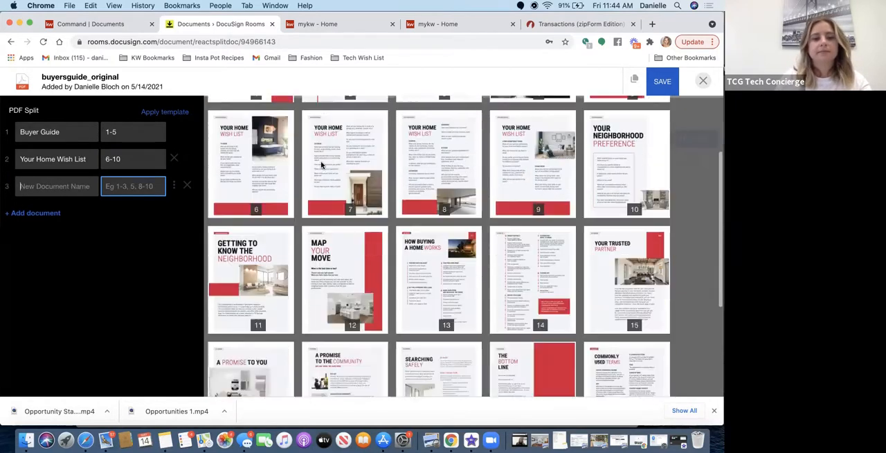
pyautogui.write('Your Neighborhood')
pyautogui.click(112, 187)
pyautogui.write('11-')
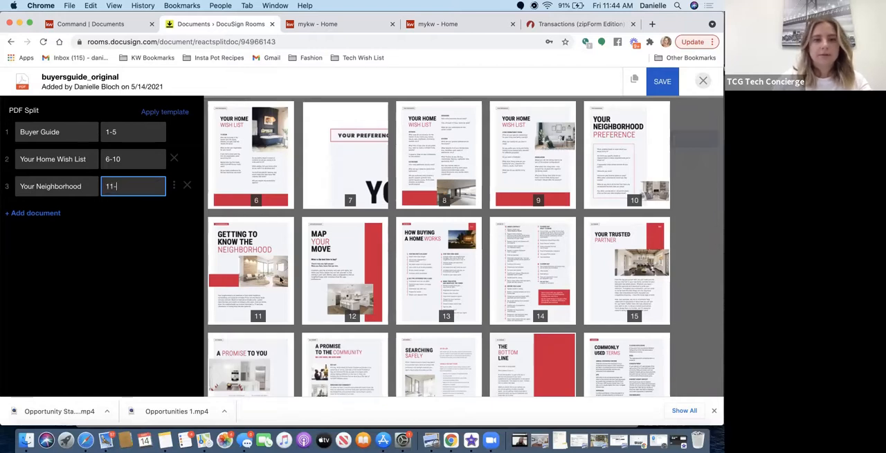
pyautogui.scroll(-5, 291, 293)
pyautogui.write('-21')
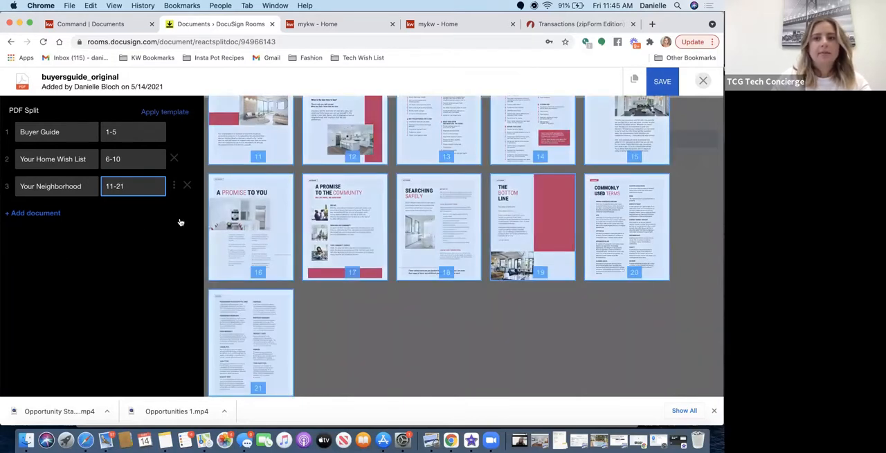
pyautogui.click(659, 84)
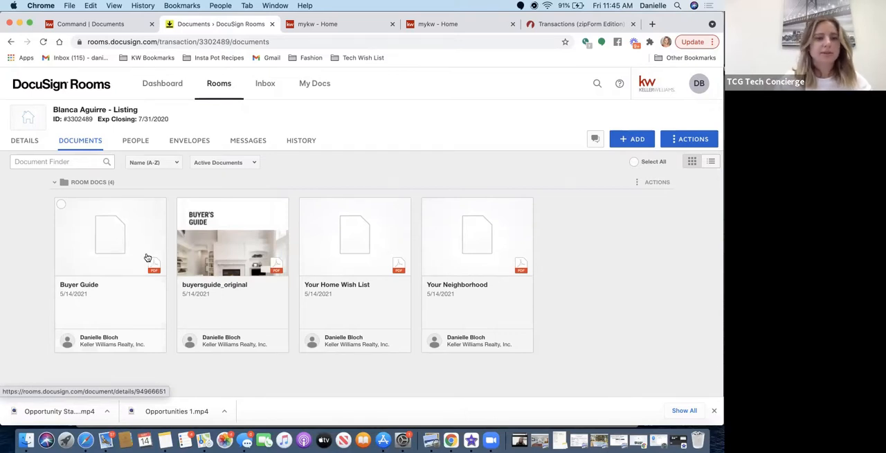
# Open the Buyer Guide document, view its available actions, and close it to return to the room's documents.
pyautogui.click(95, 218)
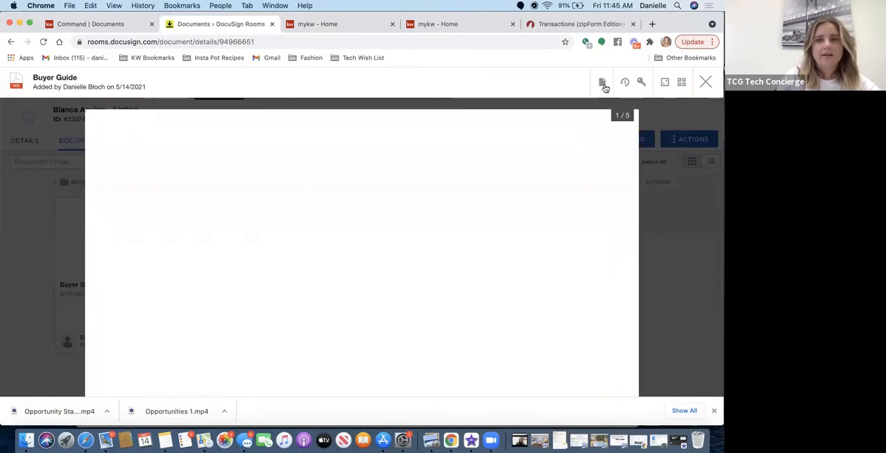
pyautogui.click(603, 83)
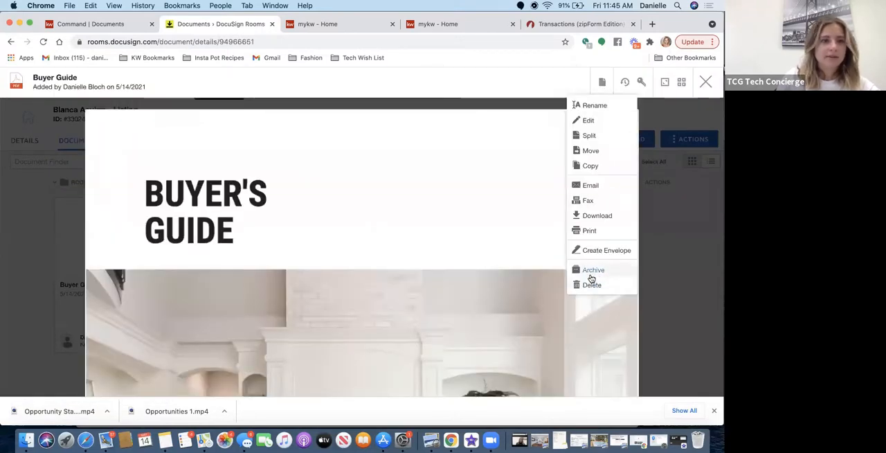
pyautogui.click(708, 267)
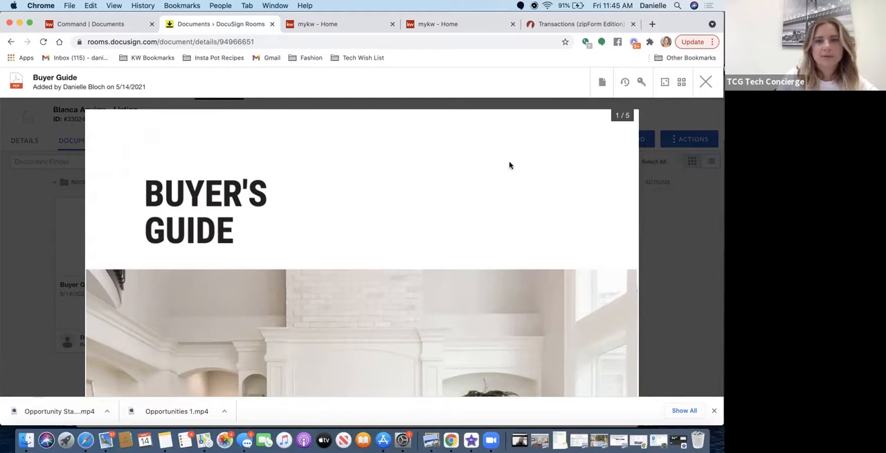
pyautogui.click(705, 82)
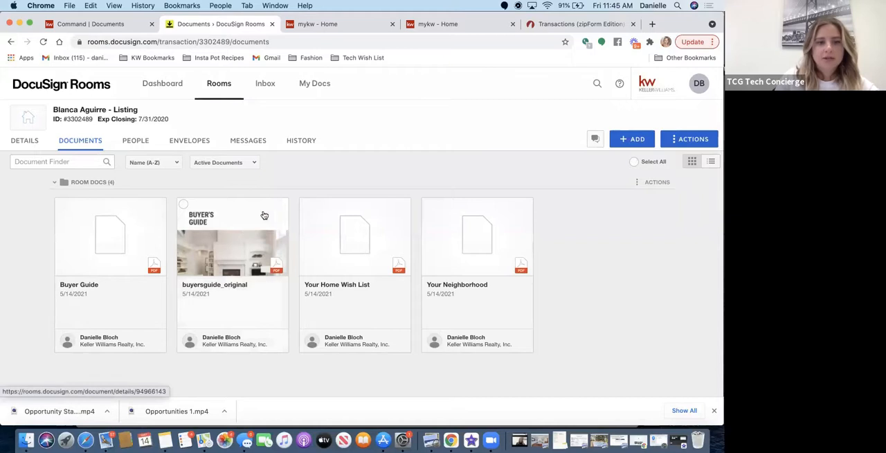
# Archive the buyersguide_original document and return to the room's documents.
pyautogui.click(209, 238)
pyautogui.click(602, 82)
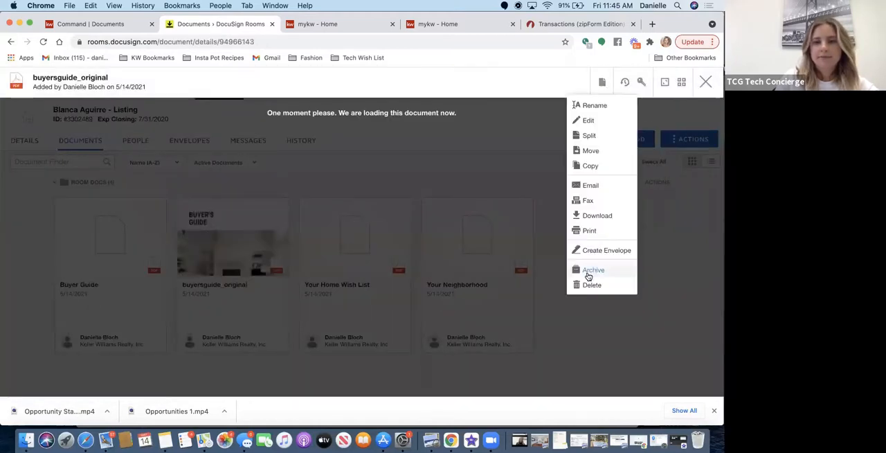
pyautogui.click(589, 272)
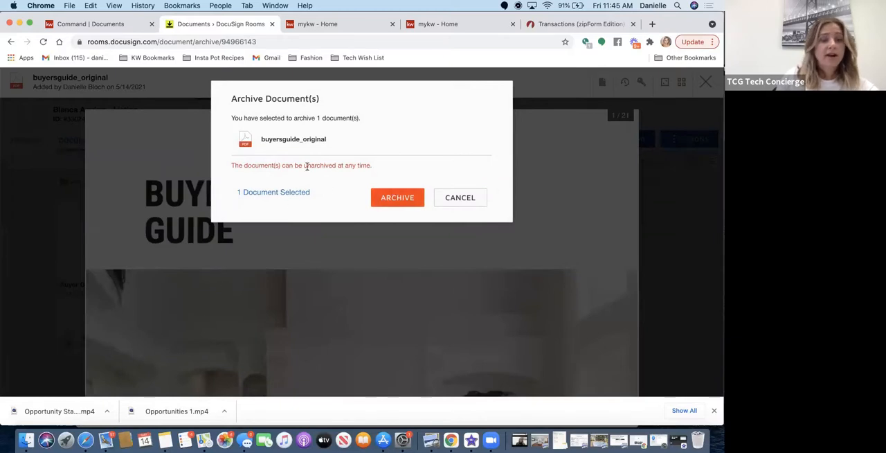
pyautogui.click(401, 202)
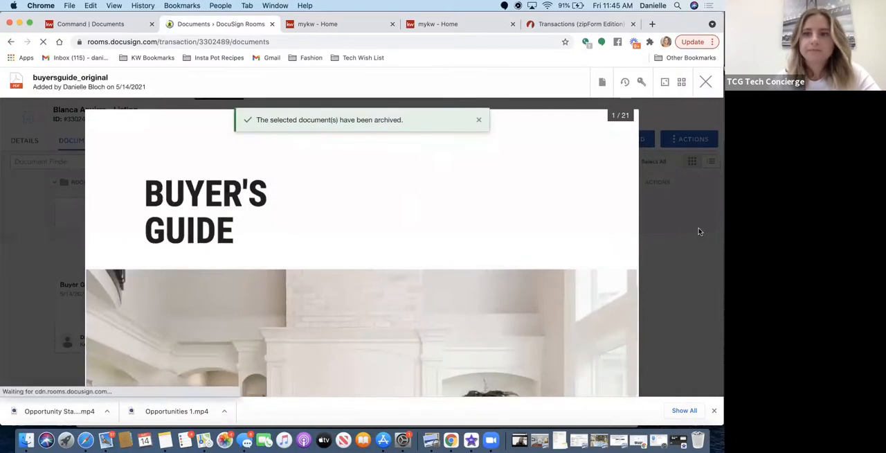
pyautogui.click(699, 82)
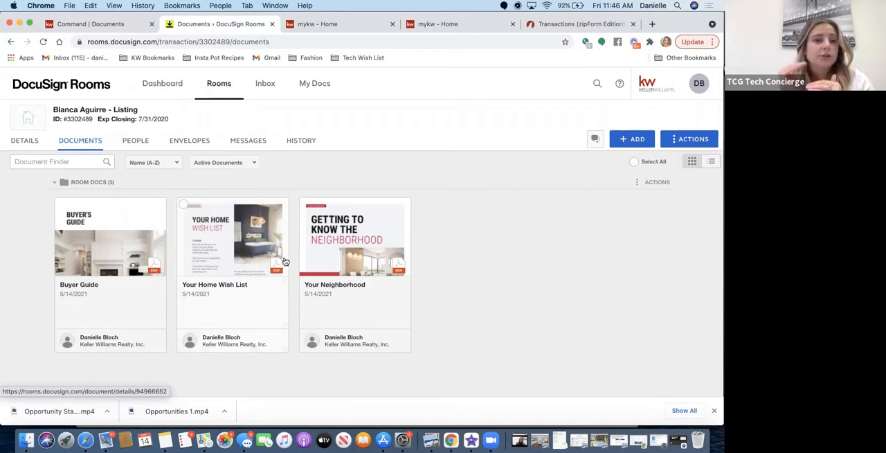
# Combine the Your Home Wish List and Your Neighborhood documents into a new document named Your HOme pt 2.
pyautogui.click(235, 246)
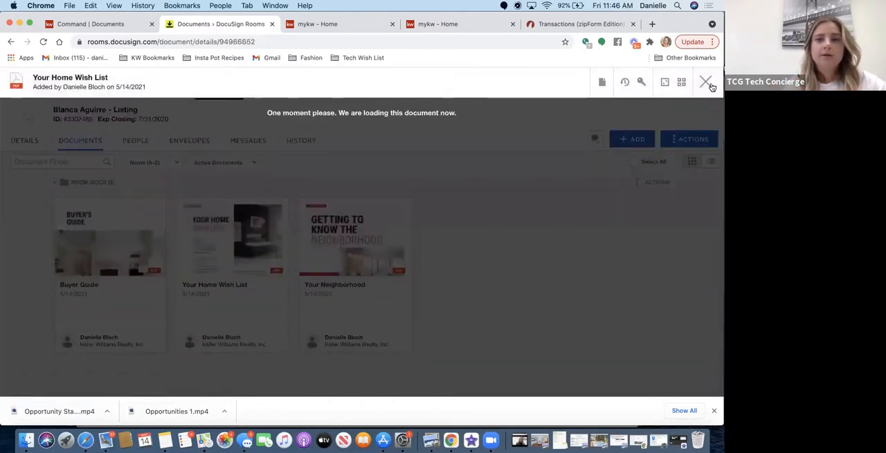
pyautogui.click(707, 82)
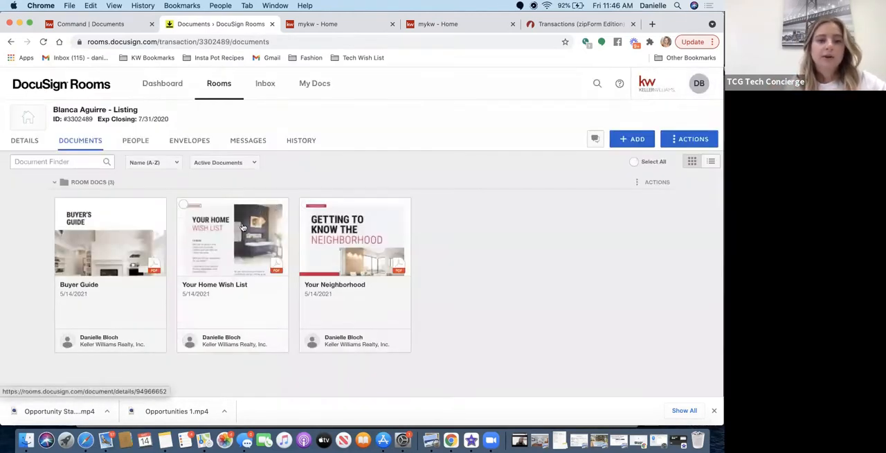
pyautogui.click(183, 206)
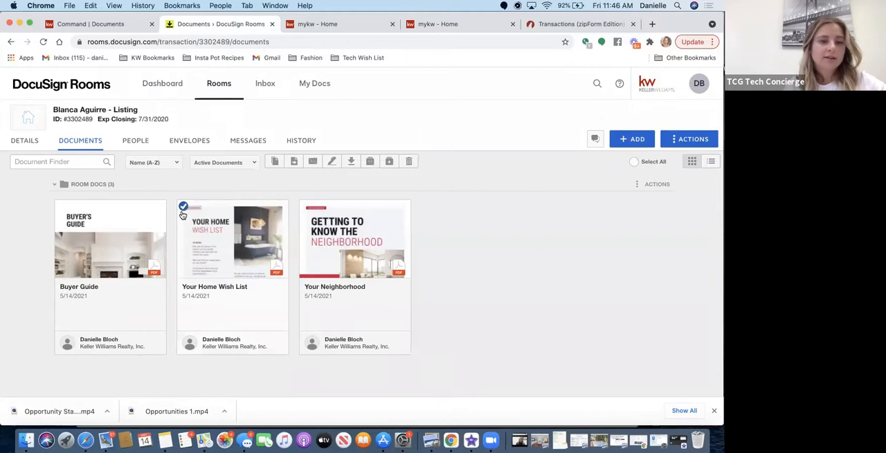
pyautogui.click(306, 206)
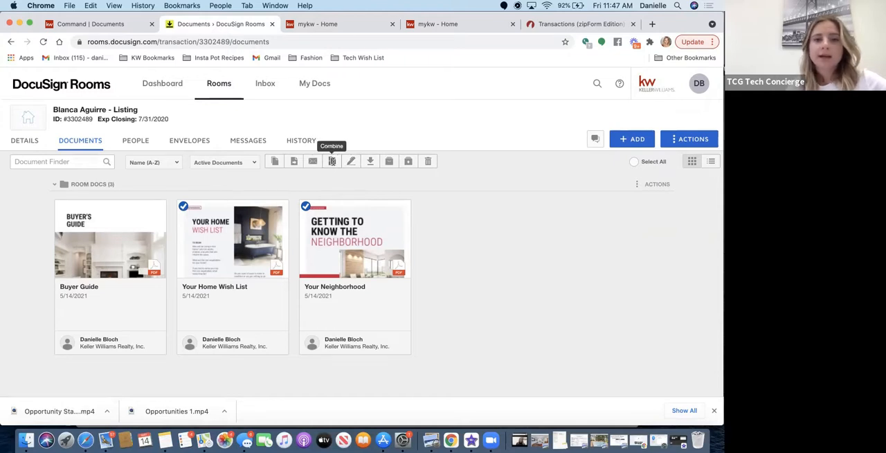
pyautogui.click(332, 160)
pyautogui.click(311, 197)
pyautogui.write('Your HOme pt 2')
pyautogui.click(385, 292)
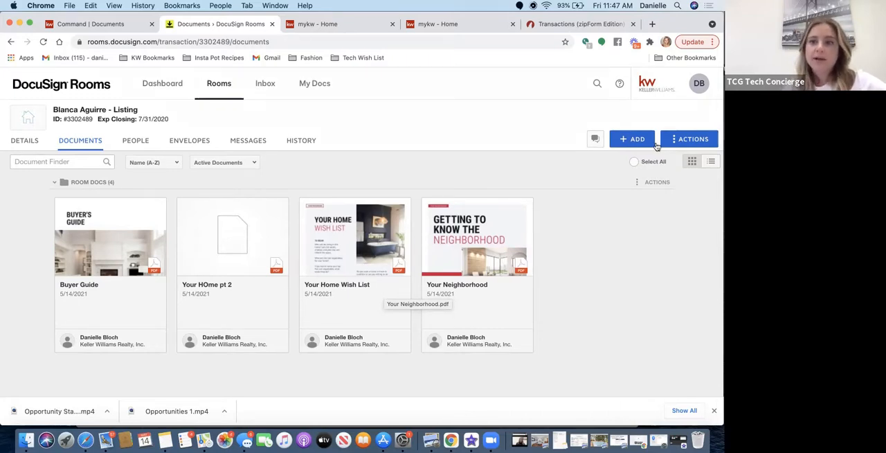
# View the actions available for the room, and look through its messages and history.
pyautogui.click(684, 142)
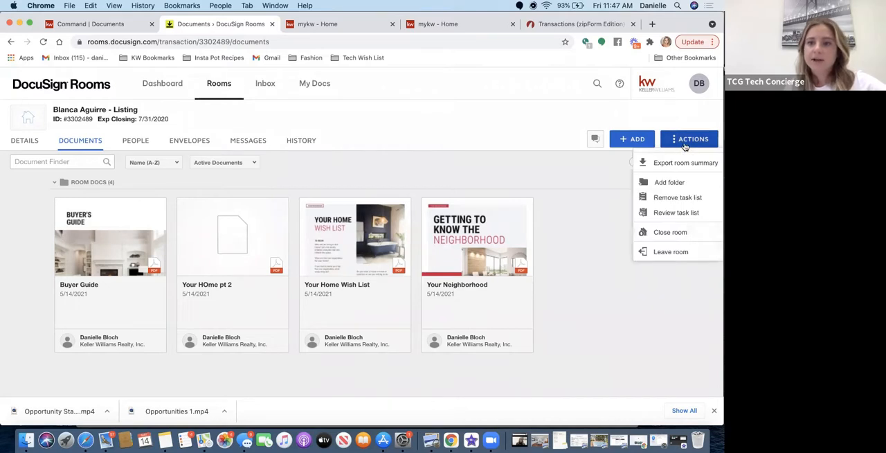
pyautogui.click(585, 169)
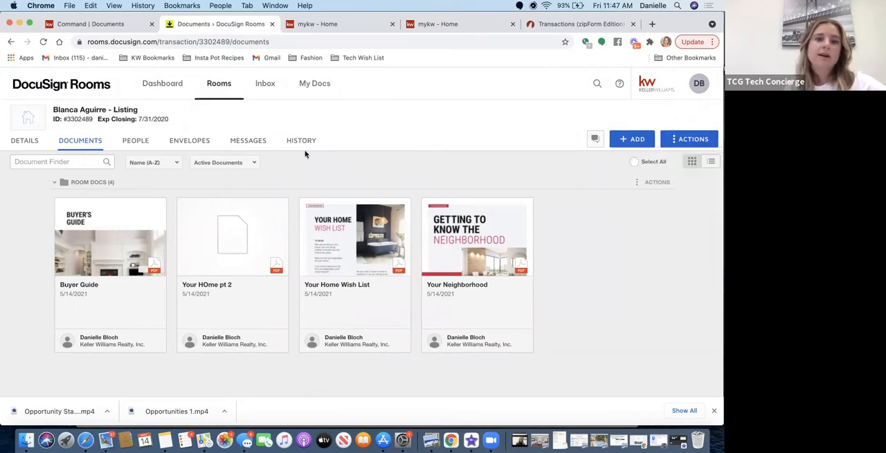
pyautogui.click(246, 137)
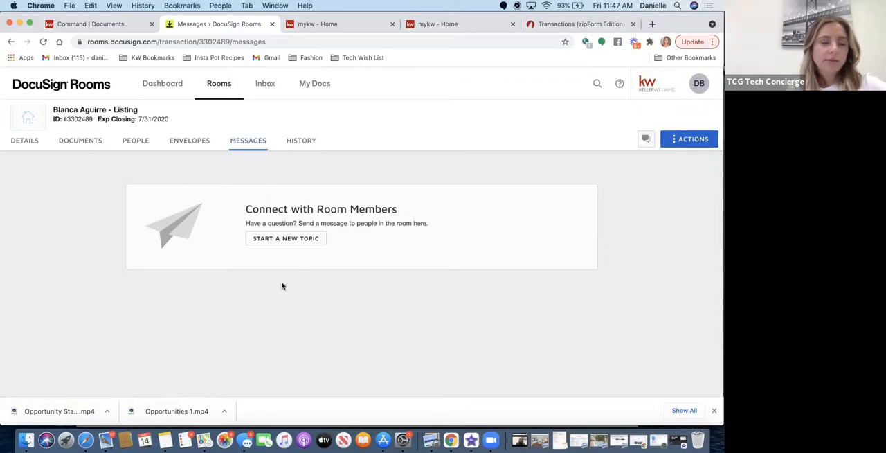
pyautogui.click(288, 144)
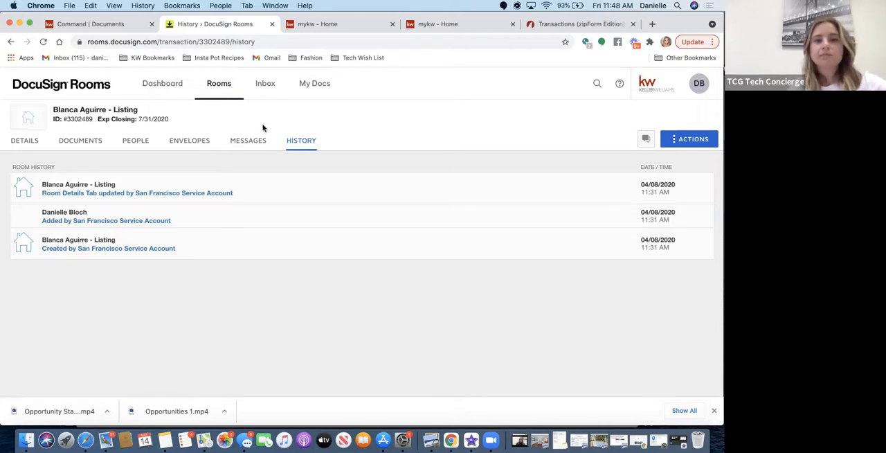
# Look through the DocuSign Inbox and My Docs, including the personal My Documents folder and the form templates.
pyautogui.click(270, 83)
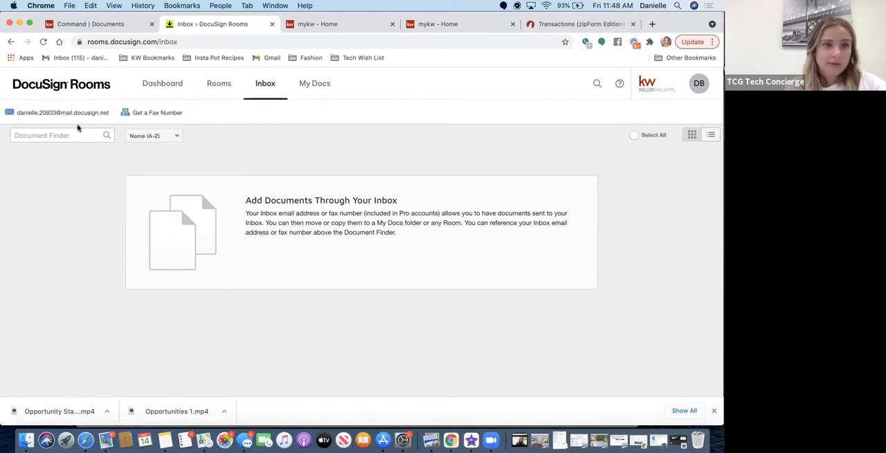
pyautogui.moveTo(114, 117)
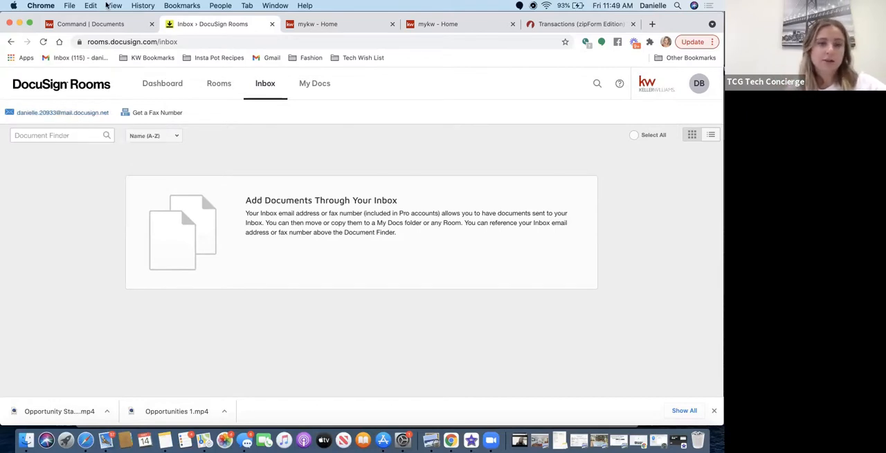
pyautogui.click(309, 88)
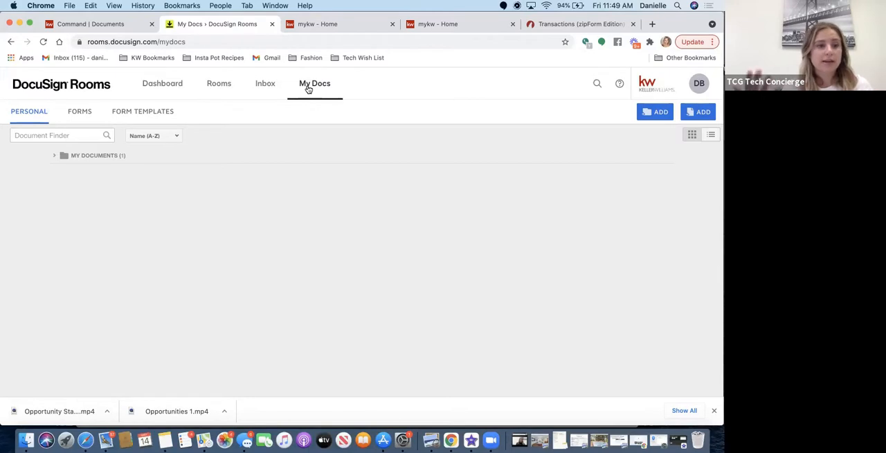
pyautogui.click(92, 159)
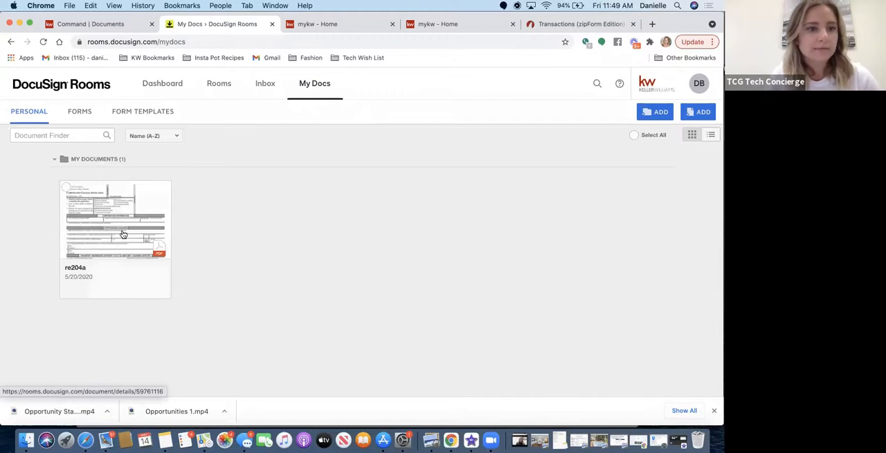
pyautogui.click(143, 119)
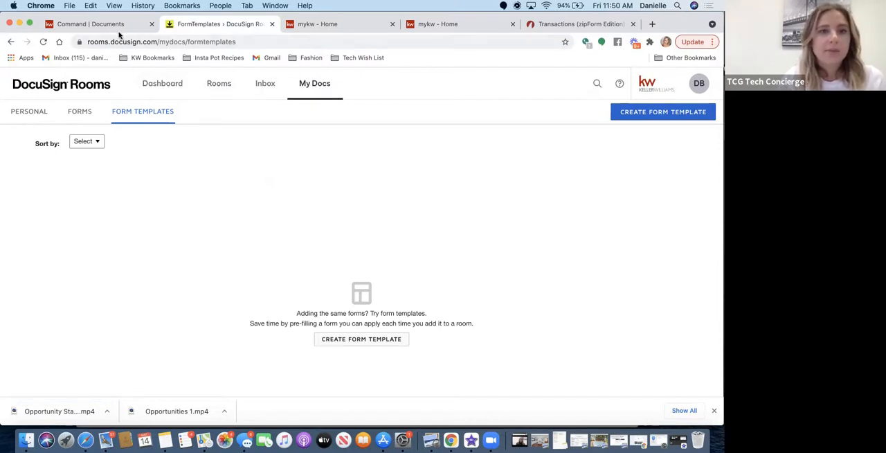
# Switch to KW Command, start adding an item to the Listed checklist, and view the document type choices and note field.
pyautogui.click(96, 24)
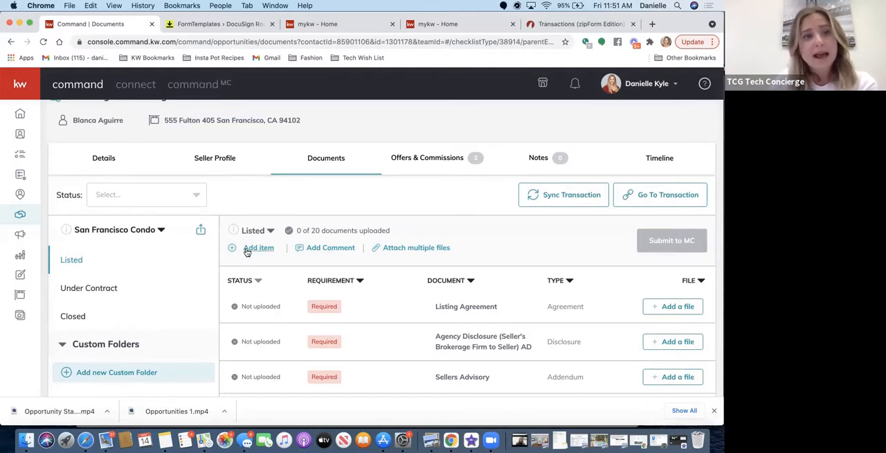
pyautogui.click(247, 251)
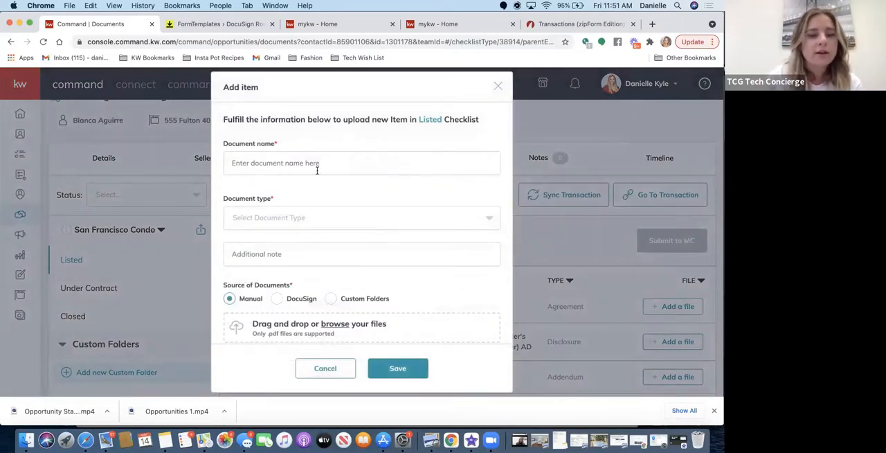
pyautogui.click(299, 222)
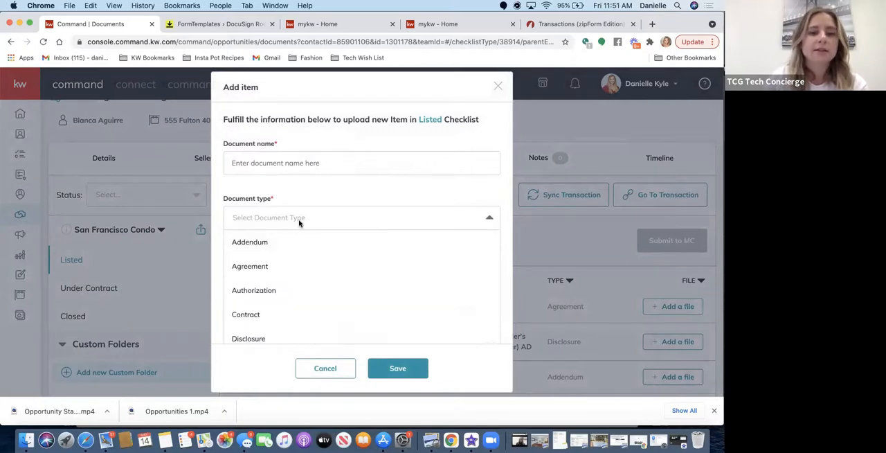
pyautogui.click(315, 185)
pyautogui.click(261, 254)
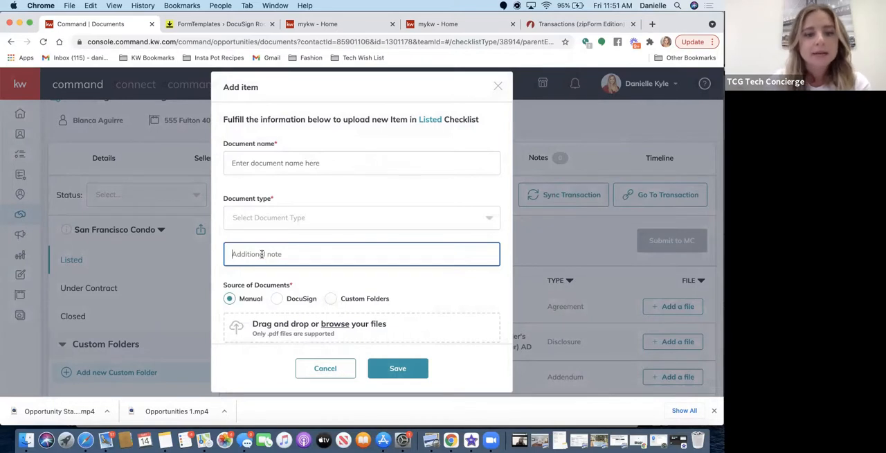
# Check the Custom Folders source for the new checklist item, and set its source of documents to DocuSign.
pyautogui.scroll(-1, 253, 306)
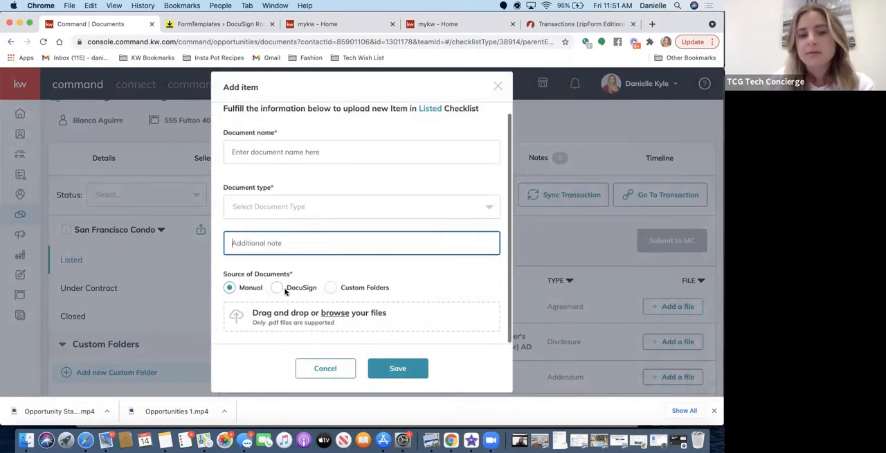
pyautogui.click(331, 288)
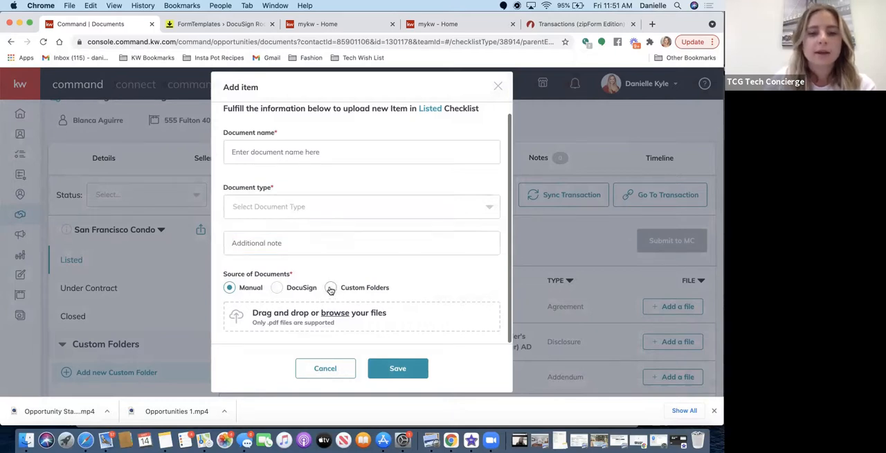
pyautogui.scroll(-4, 331, 289)
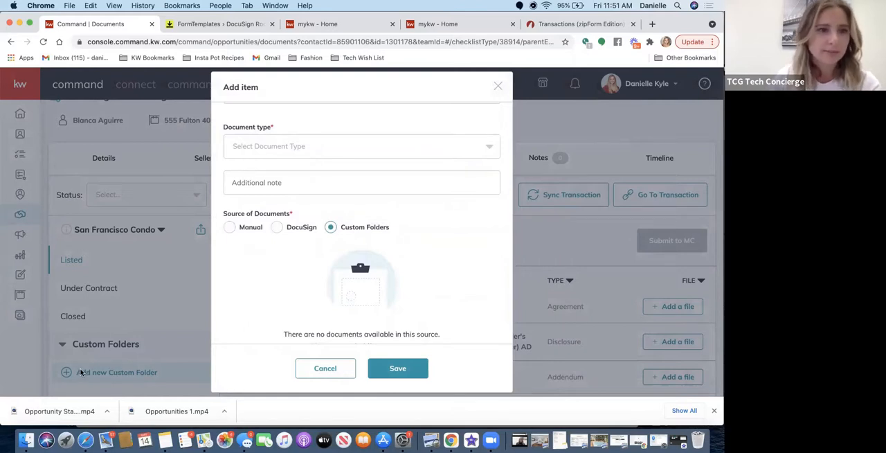
pyautogui.click(276, 227)
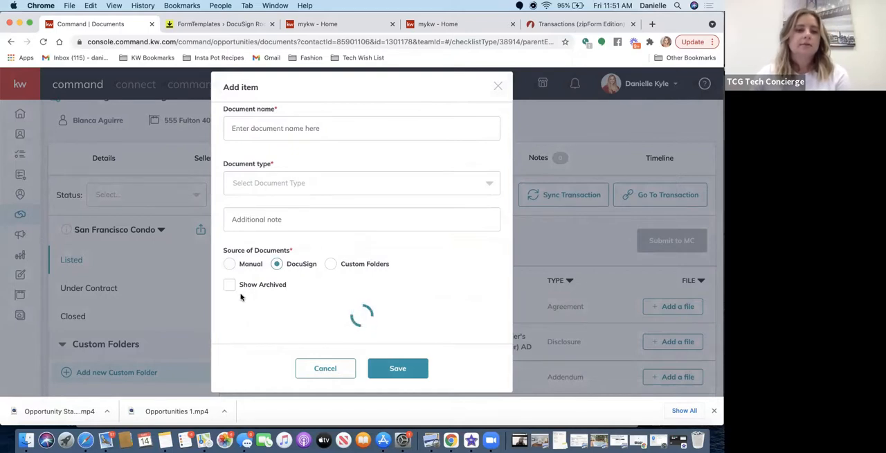
# Look through the DocuSign room documents available for the new checklist item, and close the item without saving it.
pyautogui.scroll(-3, 243, 277)
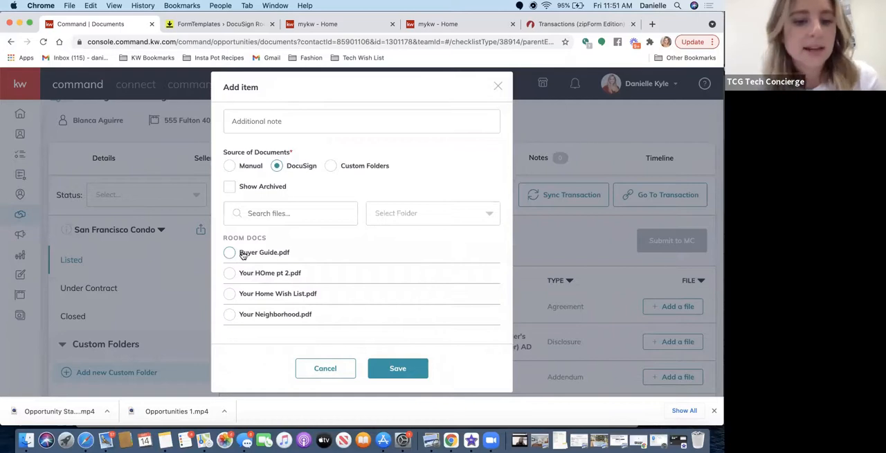
pyautogui.scroll(-2, 242, 254)
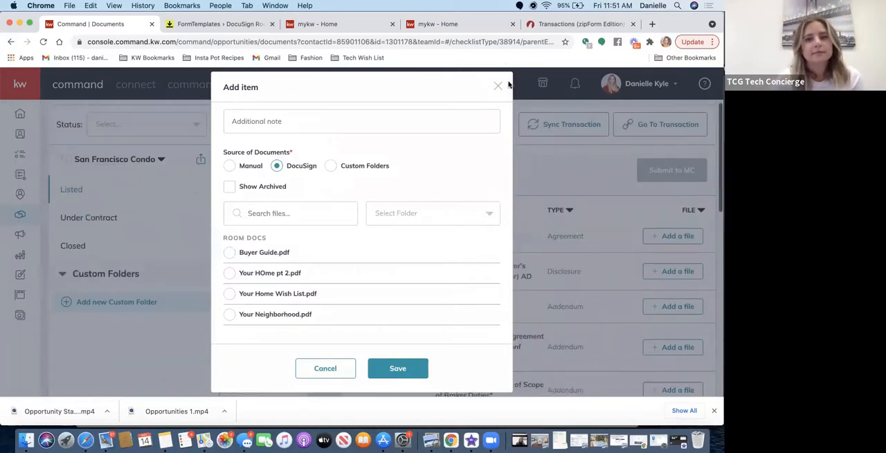
pyautogui.click(497, 87)
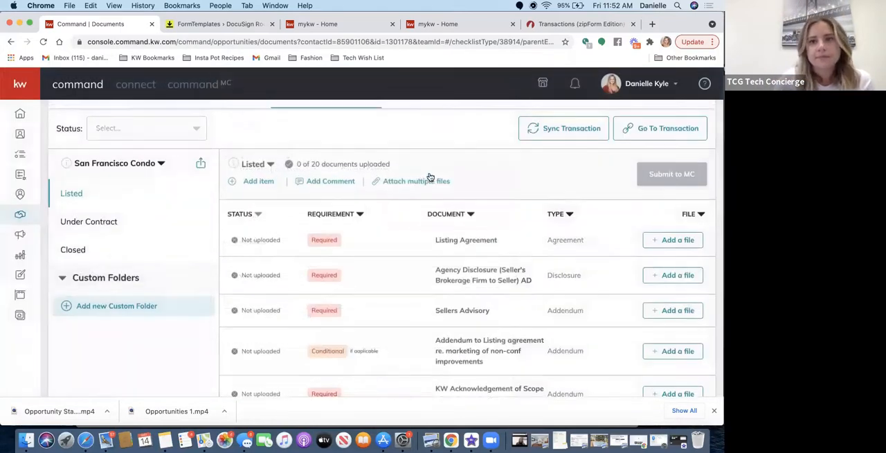
# Review the Listed checklist, open the listing's Offers & Commissions, and look through the offers in the Offer Timeline.
pyautogui.scroll(3, 429, 177)
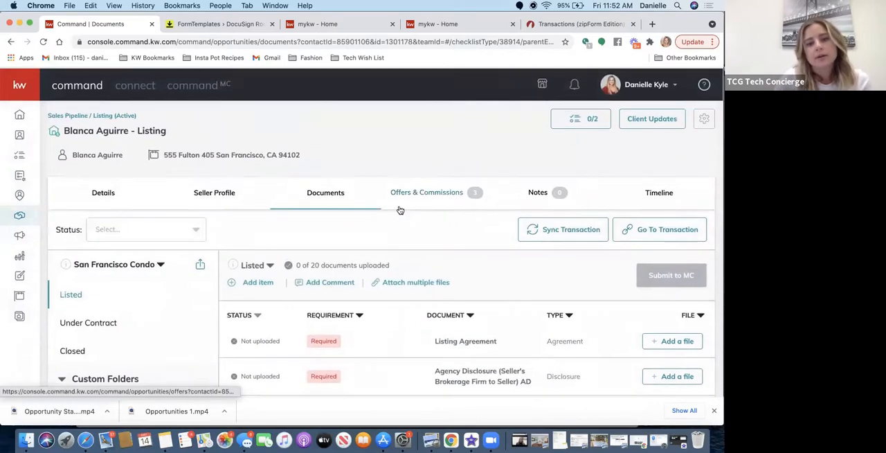
pyautogui.scroll(-1, 400, 210)
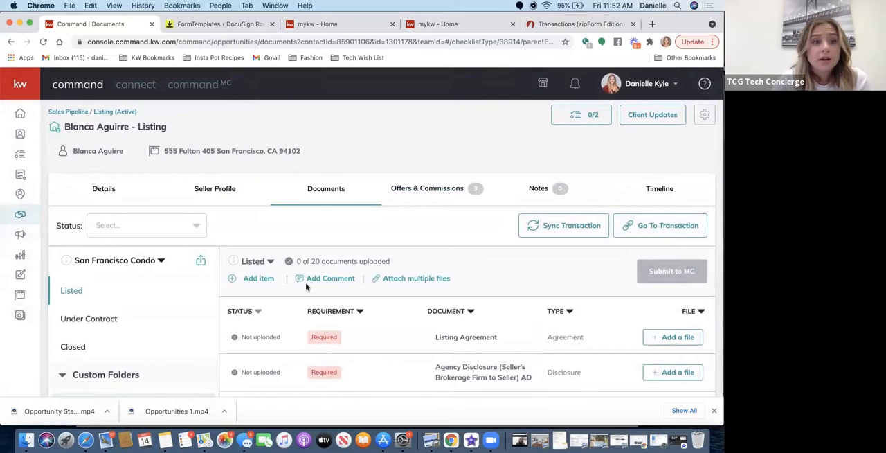
pyautogui.scroll(-2, 306, 286)
pyautogui.scroll(-1, 306, 286)
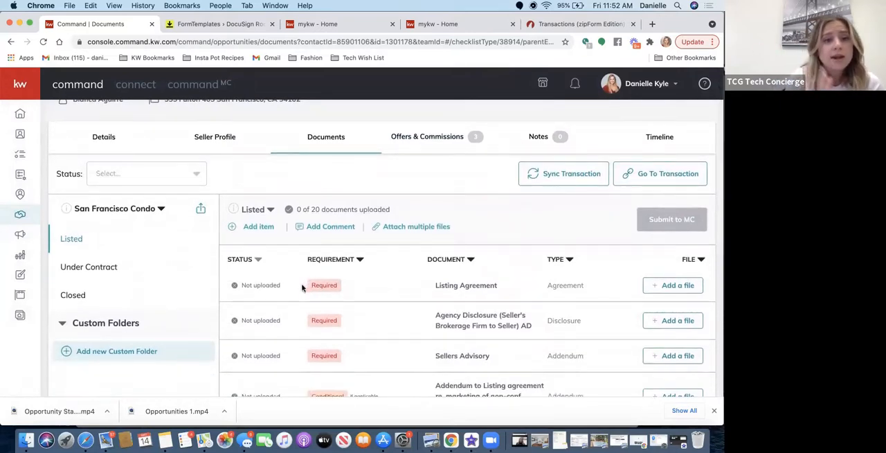
pyautogui.click(444, 141)
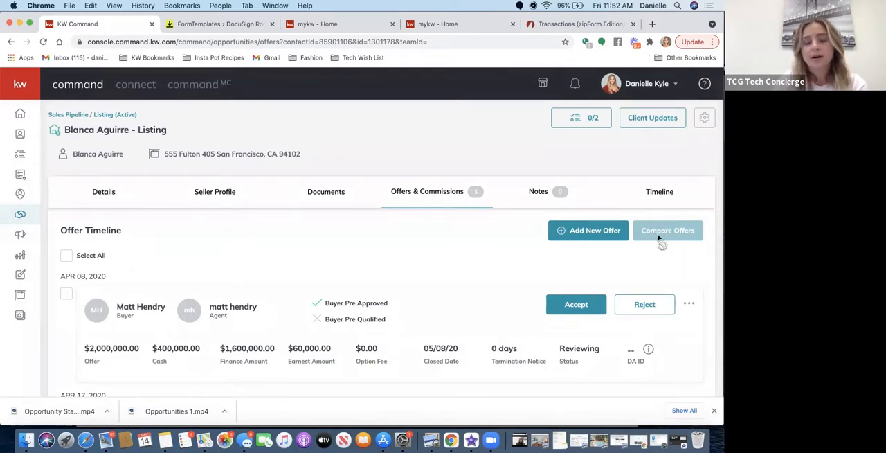
pyautogui.scroll(-5, 424, 256)
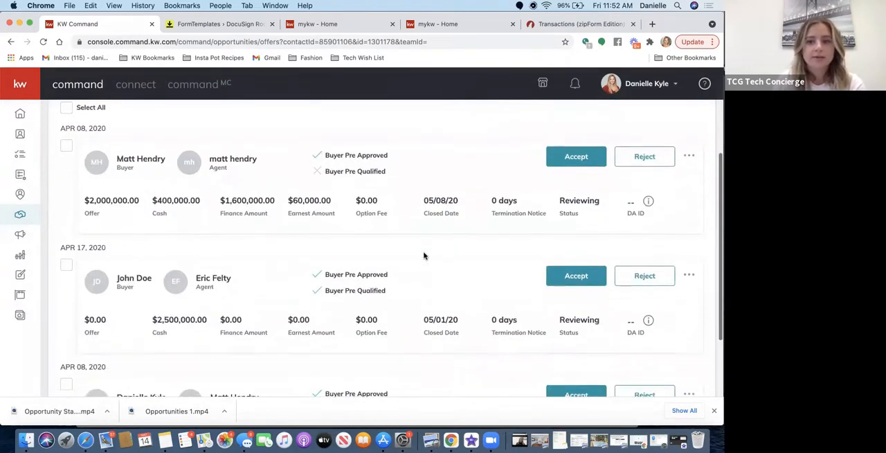
pyautogui.scroll(-3, 424, 256)
pyautogui.scroll(4, 424, 257)
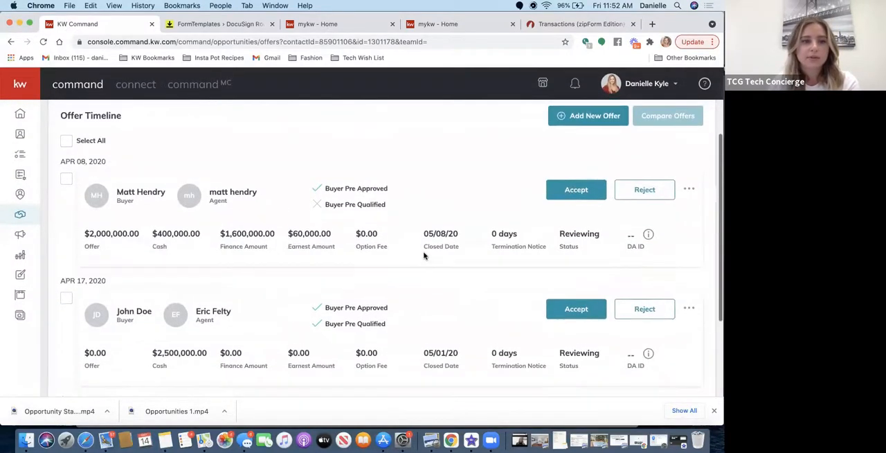
pyautogui.scroll(1, 424, 256)
pyautogui.scroll(1, 424, 256)
pyautogui.scroll(-6, 425, 253)
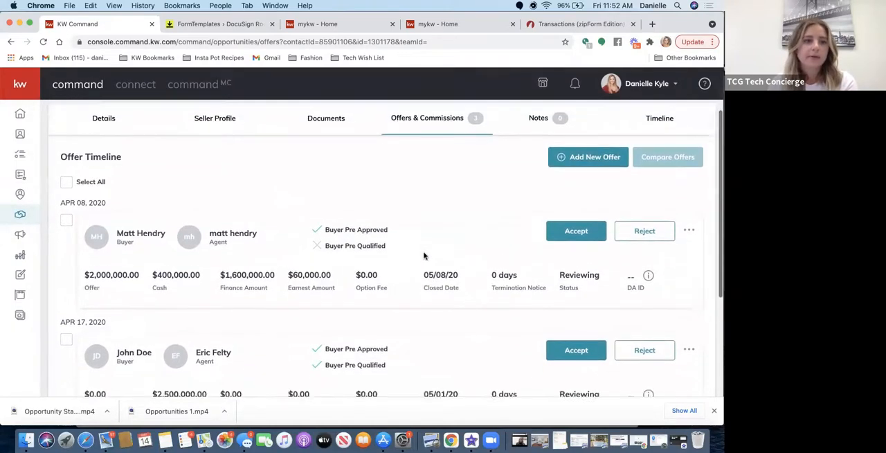
pyautogui.scroll(9, 425, 254)
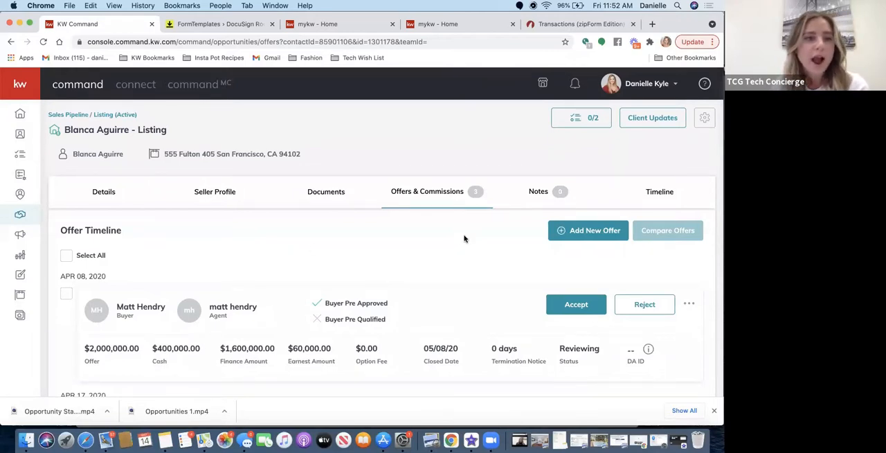
# Add a new offer to the listing and create its version with the name "Final offer".
pyautogui.click(594, 230)
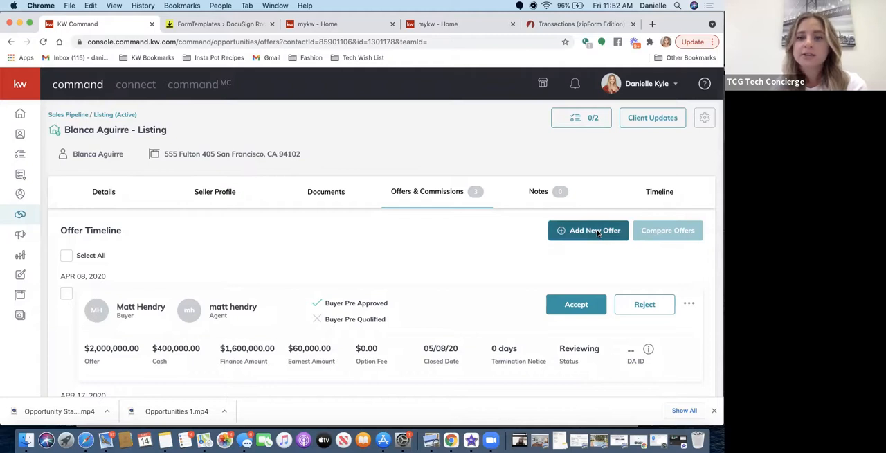
pyautogui.tripleClick(362, 247)
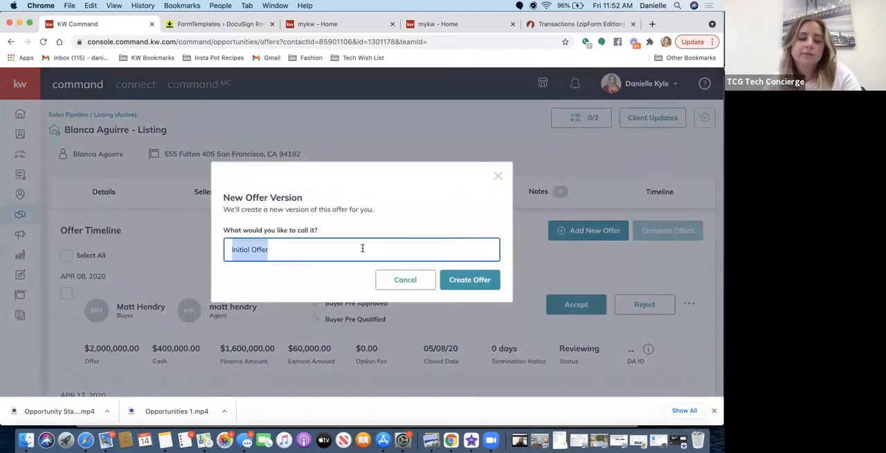
pyautogui.write('F')
pyautogui.press('BackSpace')
pyautogui.write('F')
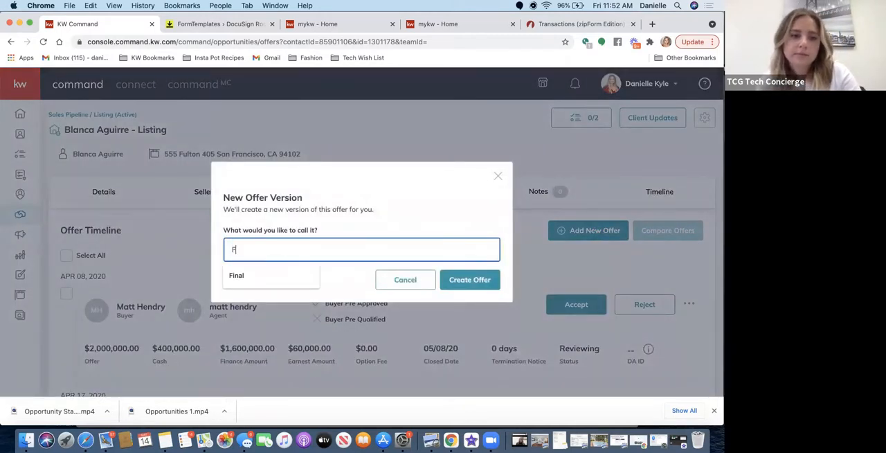
pyautogui.write('inal offer')
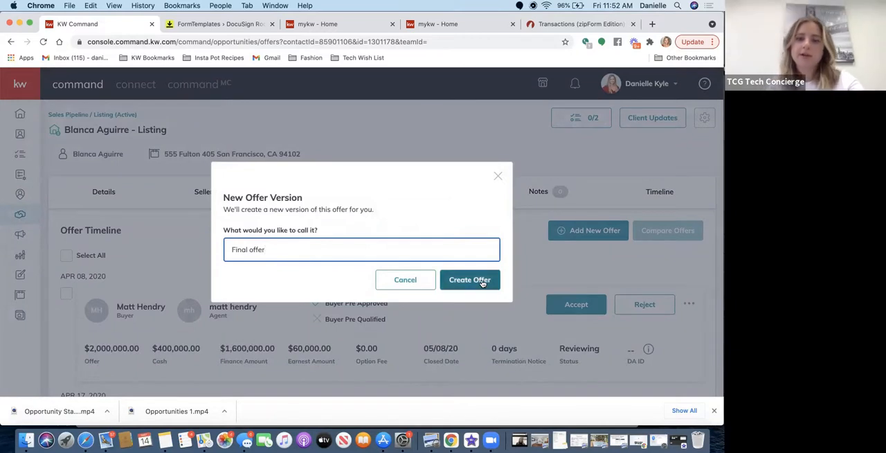
pyautogui.click(479, 279)
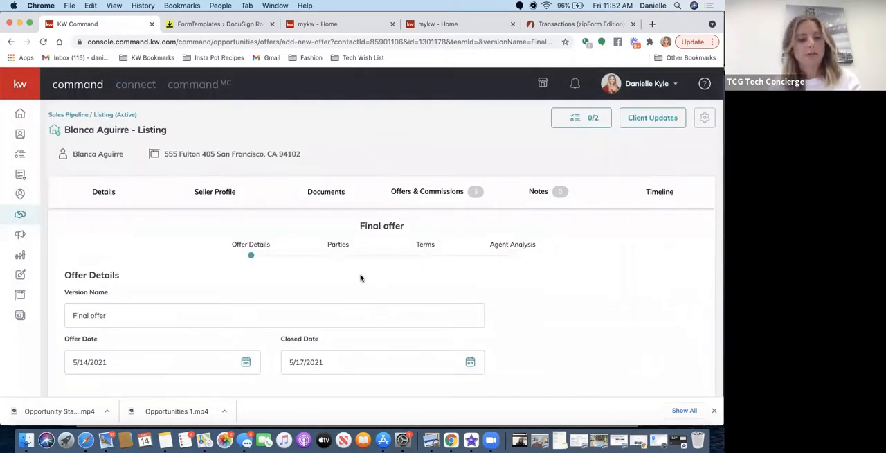
# Keep the offer details as they are, continue to the parties, and enter the buyer's name.
pyautogui.scroll(-1, 247, 364)
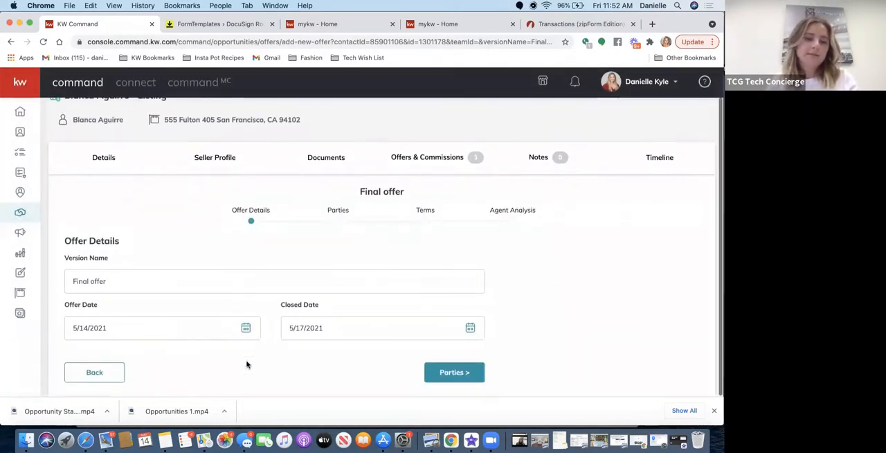
pyautogui.click(443, 377)
pyautogui.scroll(-4, 339, 259)
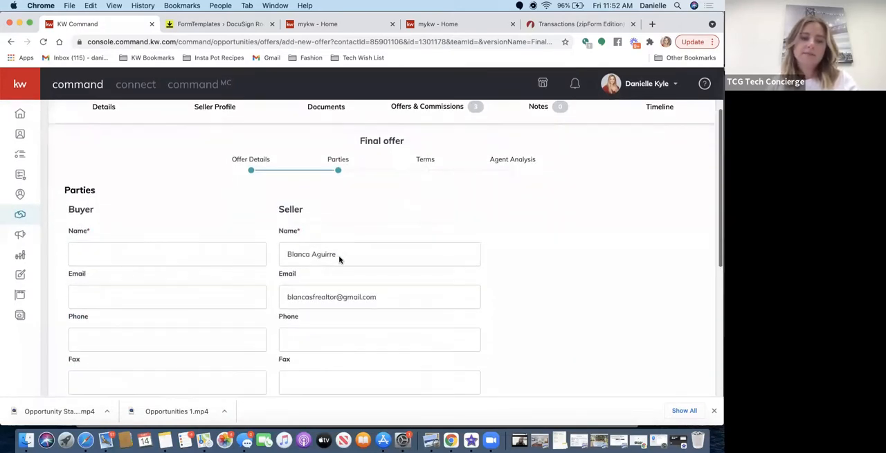
pyautogui.click(185, 192)
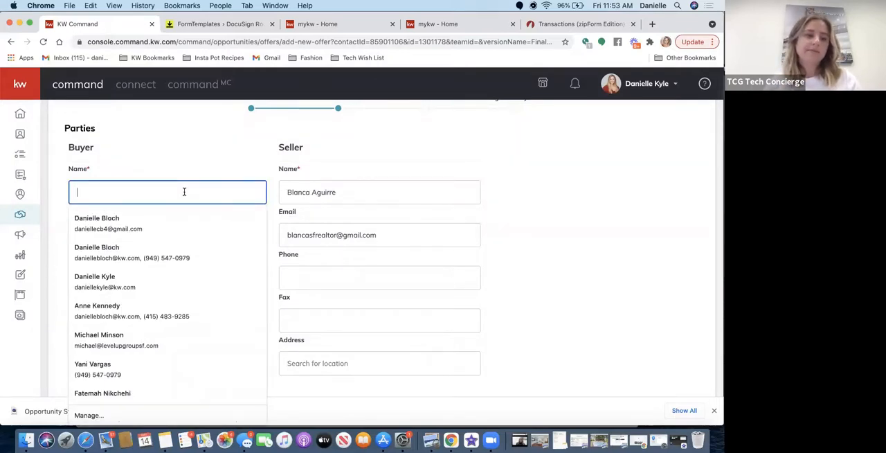
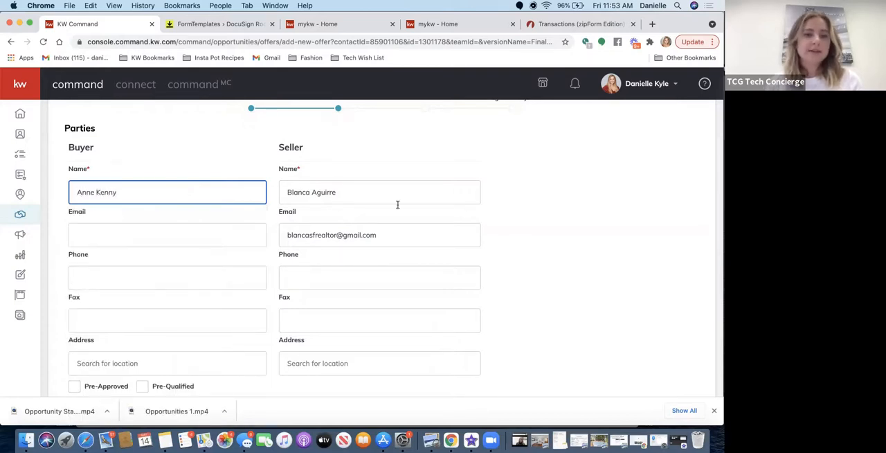
# Check the seller's representation details, and correct the spelling of the buyer's last name.
pyautogui.scroll(-6, 464, 182)
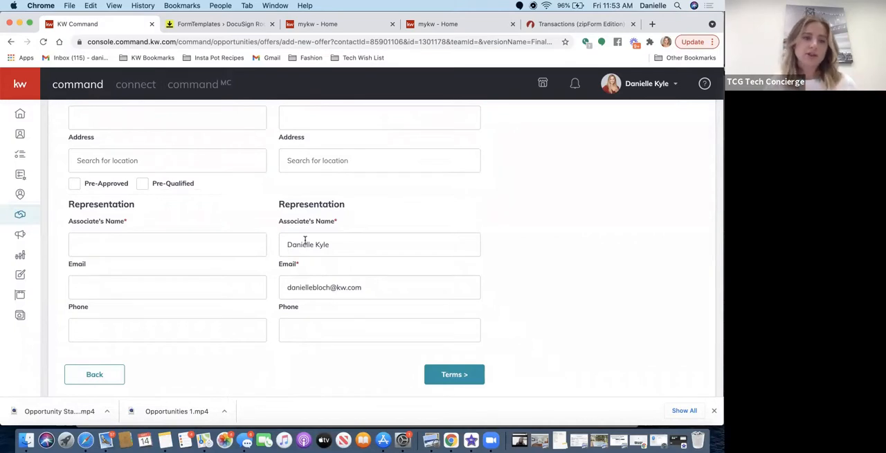
pyautogui.scroll(3, 202, 235)
pyautogui.scroll(2, 203, 237)
pyautogui.scroll(-1, 202, 237)
pyautogui.press('BackSpace')
pyautogui.write('dy')
pyautogui.click(236, 154)
# Enter the associate's name for the buyer's representation, and continue to the offer's terms.
pyautogui.scroll(-2, 164, 269)
pyautogui.scroll(-3, 164, 269)
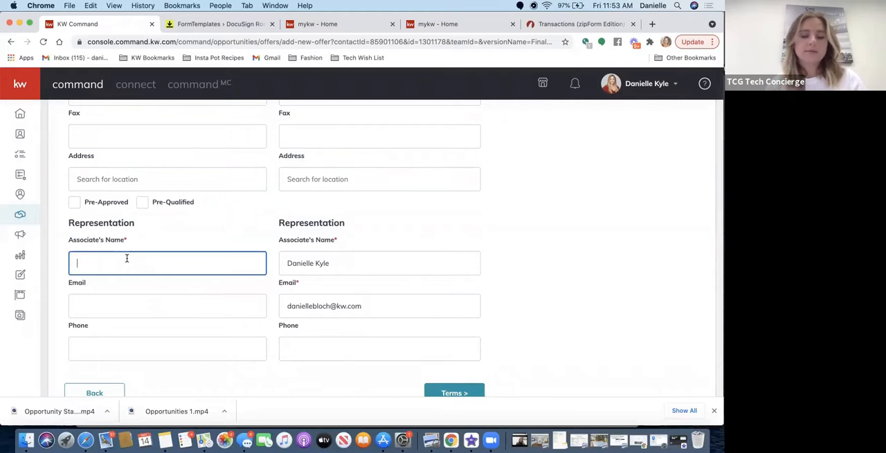
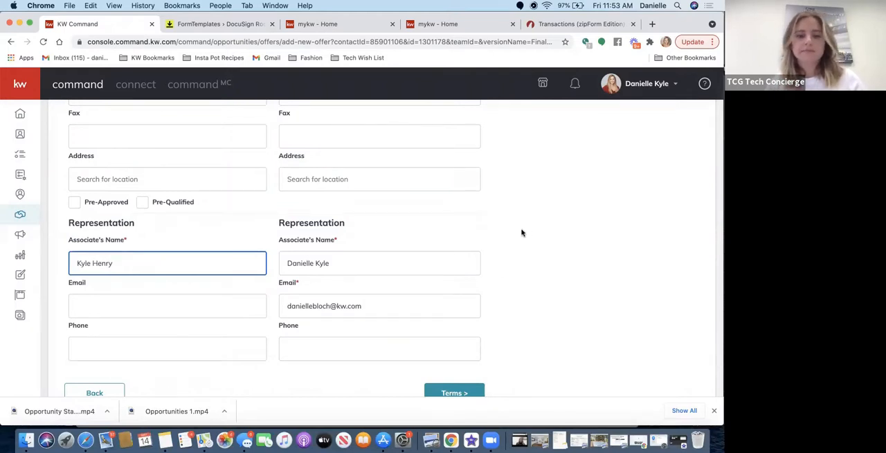
pyautogui.scroll(-1, 522, 231)
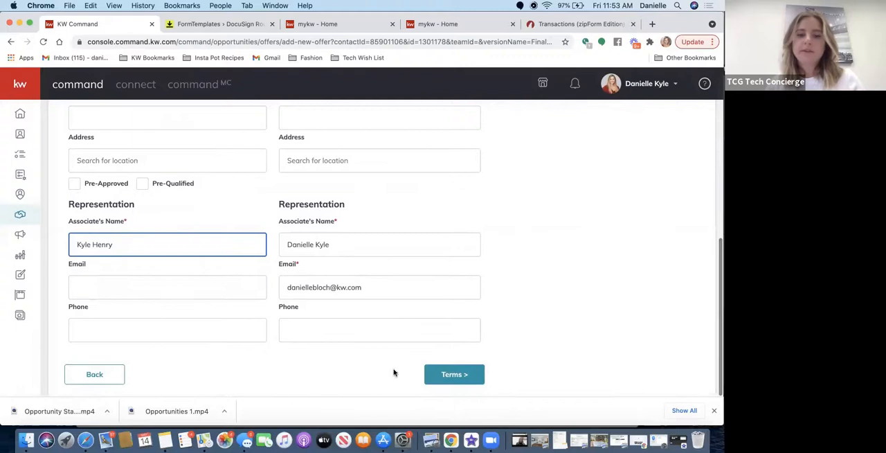
pyautogui.click(454, 375)
# Set the offer's cash to $500,000 and its finance amount to $1,700,000.
pyautogui.scroll(5, 408, 208)
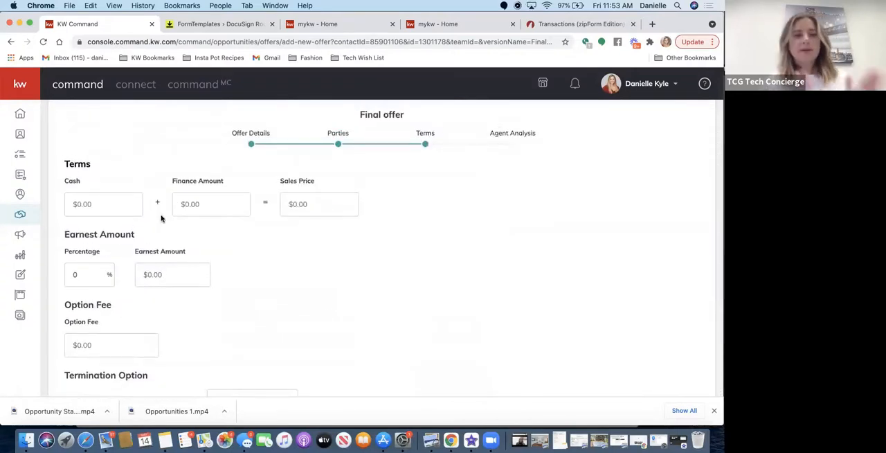
pyautogui.click(90, 208)
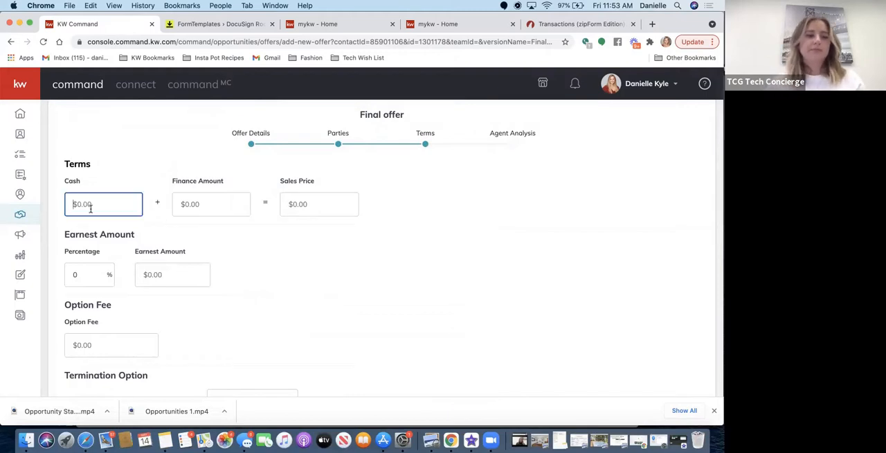
pyautogui.write('5000000')
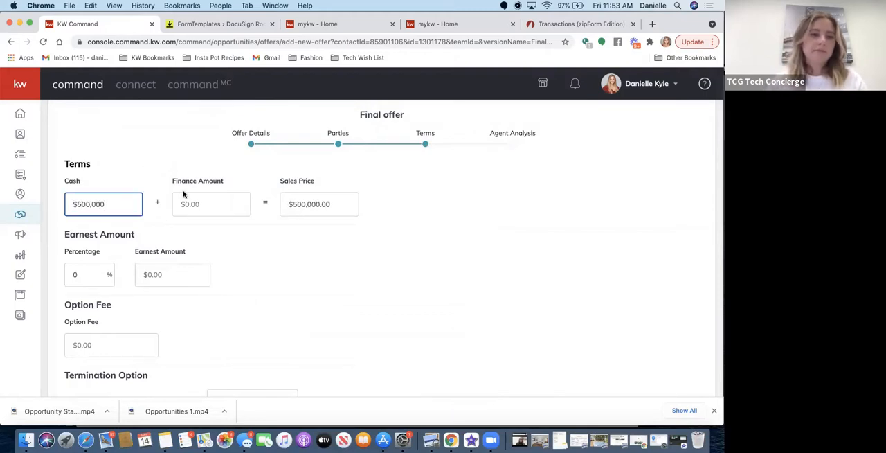
pyautogui.click(206, 205)
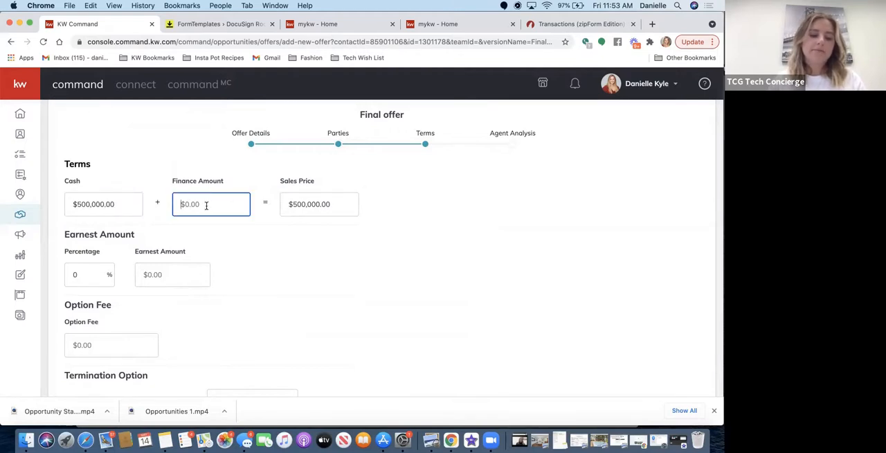
pyautogui.write('1,700')
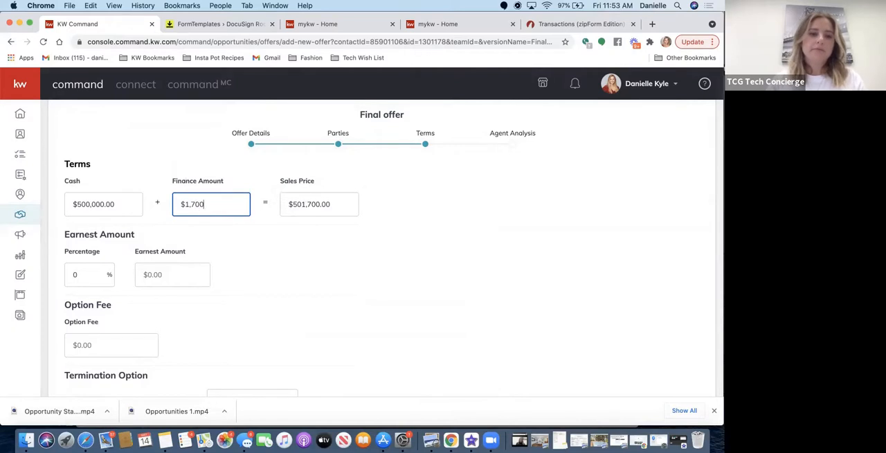
pyautogui.write(',000')
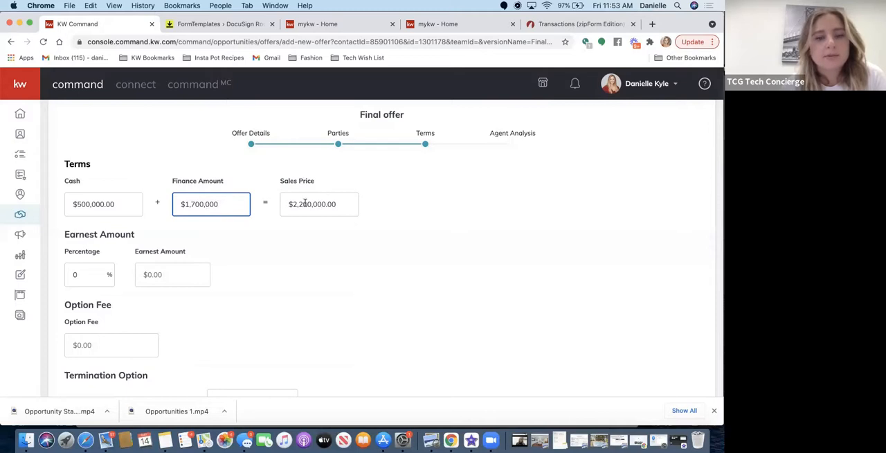
# Clear the finance amount to check the sales price field, and enter the finance amount again as $1,700,000.
pyautogui.tripleClick(234, 200)
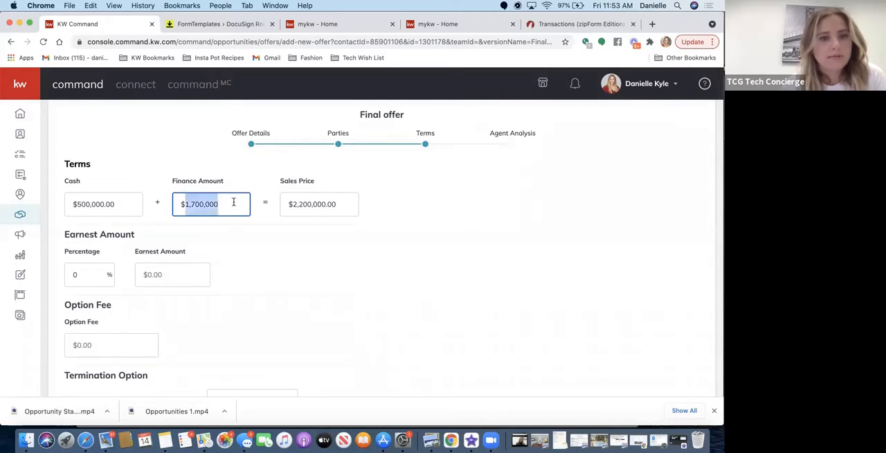
pyautogui.press('BackSpace')
pyautogui.tripleClick(343, 206)
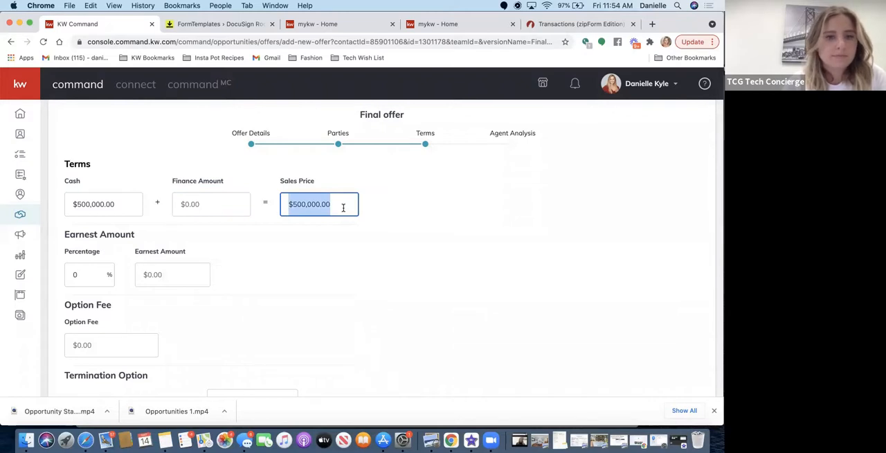
pyautogui.click(216, 200)
pyautogui.write('17,00')
pyautogui.write('0,009')
pyautogui.press('BackSpace')
pyautogui.write('0')
pyautogui.press('BackSpace')
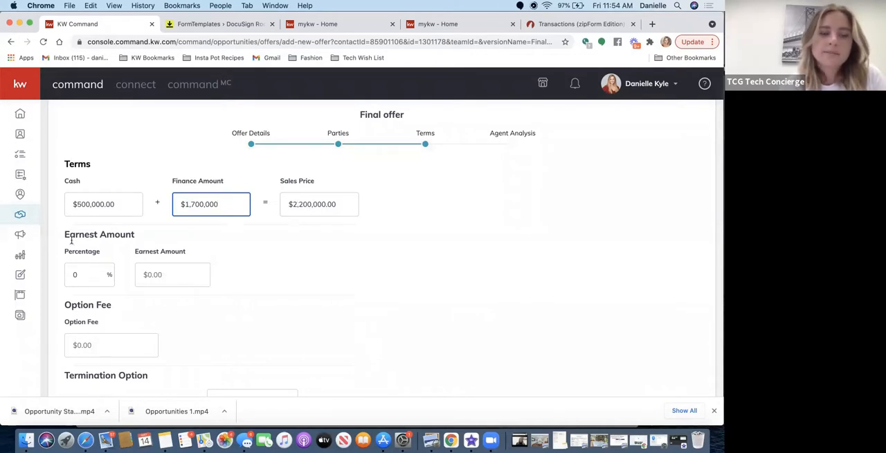
# Set the offer's earnest amount percentage to 3%.
pyautogui.click(79, 274)
pyautogui.write('3')
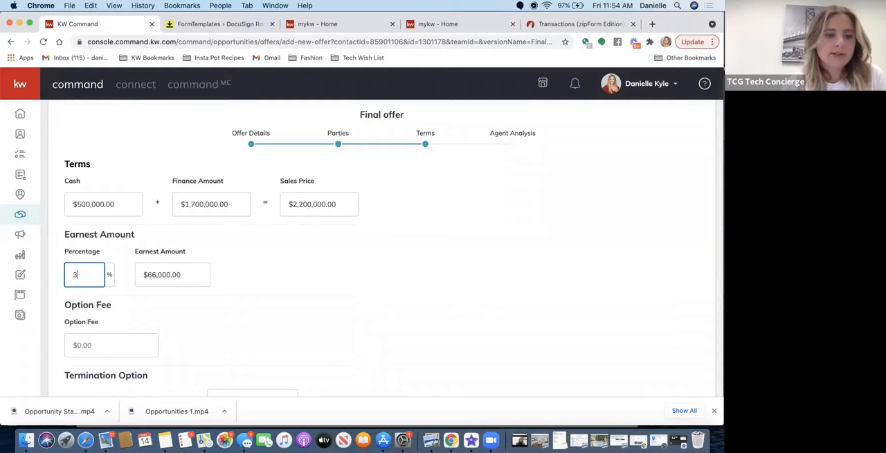
# Continue from the offer's terms to the agent analysis and save the new offer with the analysis left blank.
pyautogui.click(425, 286)
pyautogui.scroll(-4, 425, 286)
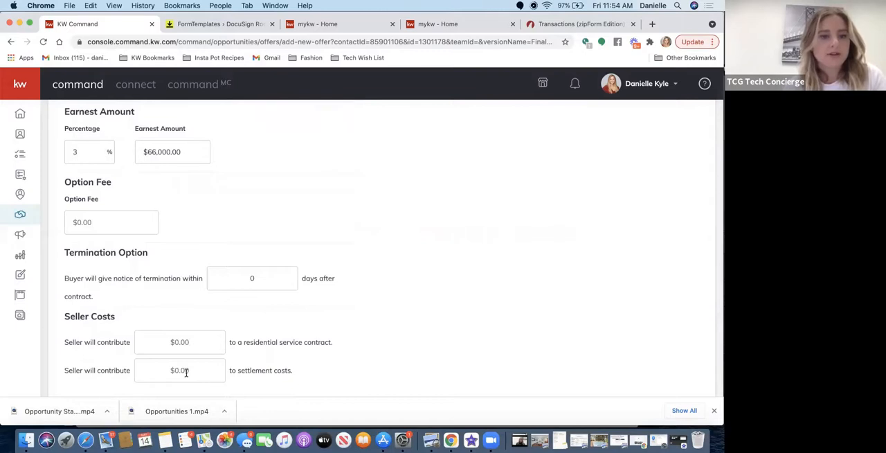
pyautogui.scroll(-1, 293, 367)
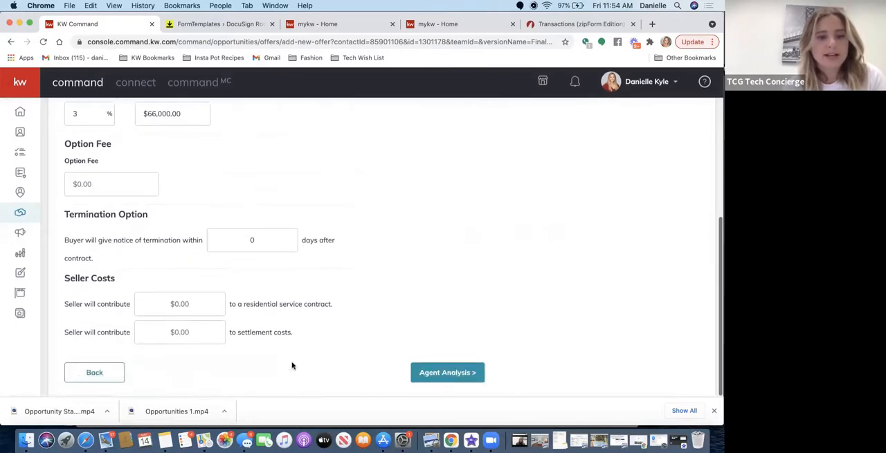
pyautogui.click(444, 380)
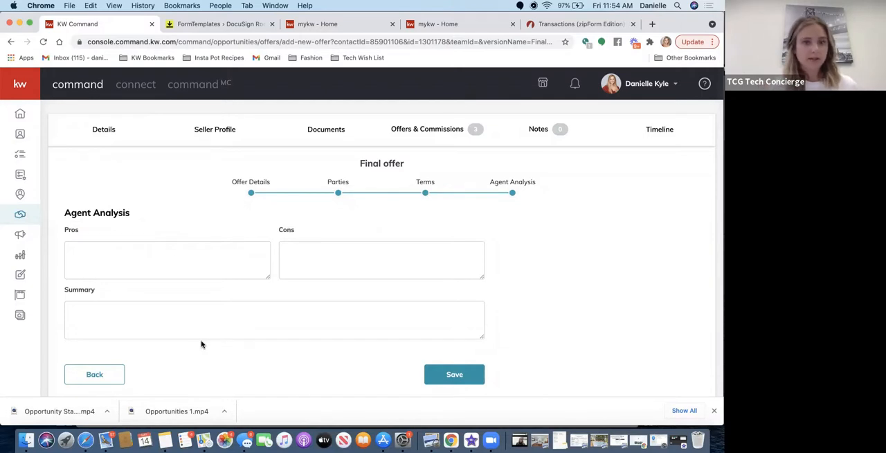
pyautogui.click(449, 380)
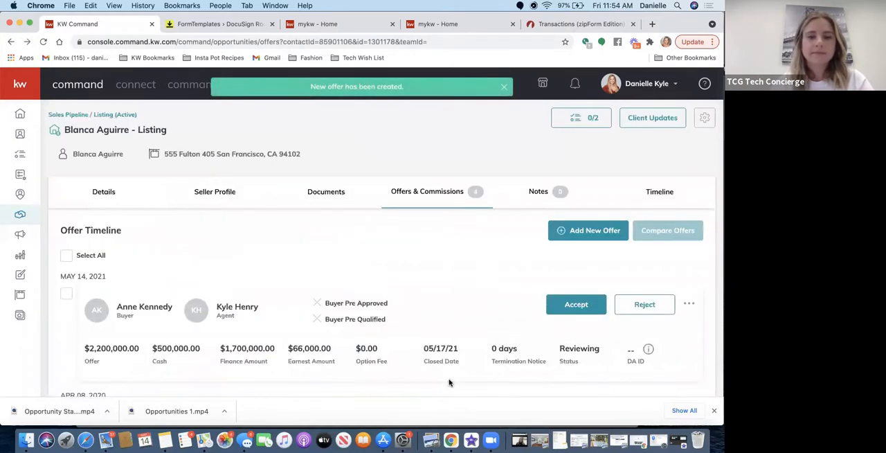
# Review the listing's offer timeline, select all offers, and compare them side by side.
pyautogui.scroll(-2, 409, 244)
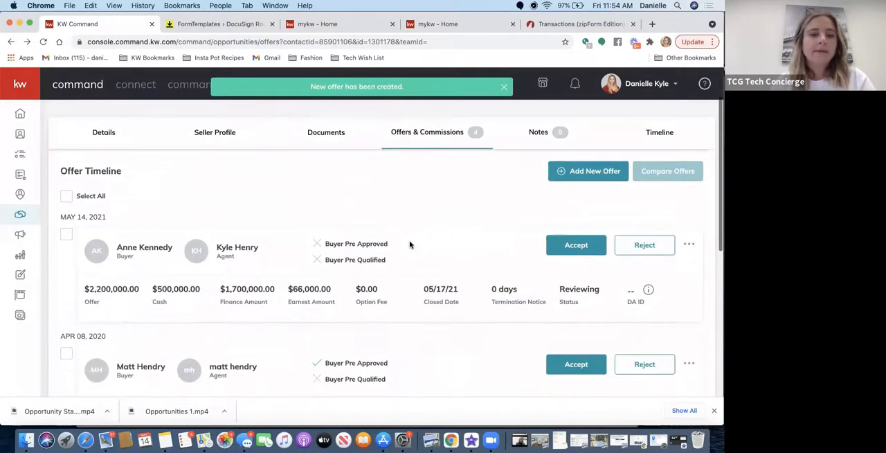
pyautogui.scroll(-3, 409, 244)
pyautogui.scroll(-5, 409, 243)
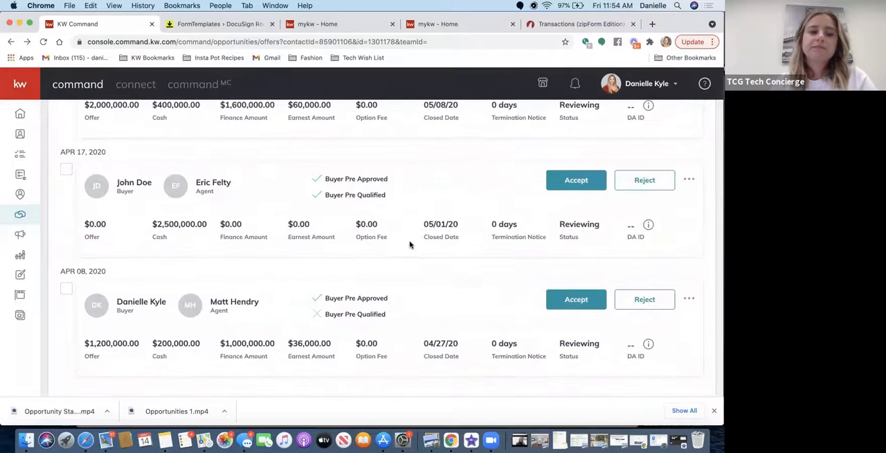
pyautogui.scroll(10, 409, 244)
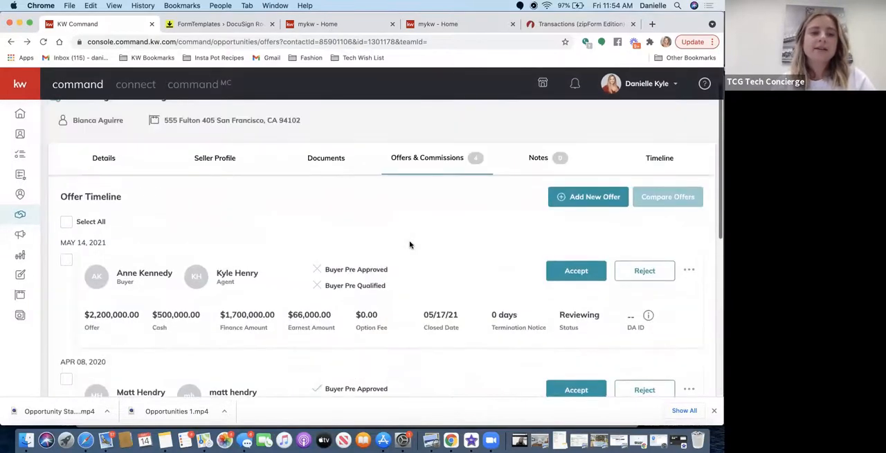
pyautogui.click(66, 225)
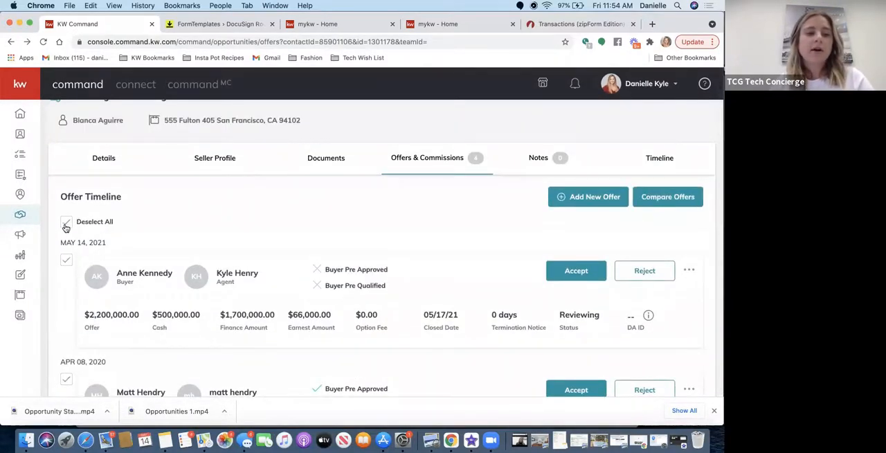
pyautogui.scroll(-2, 156, 213)
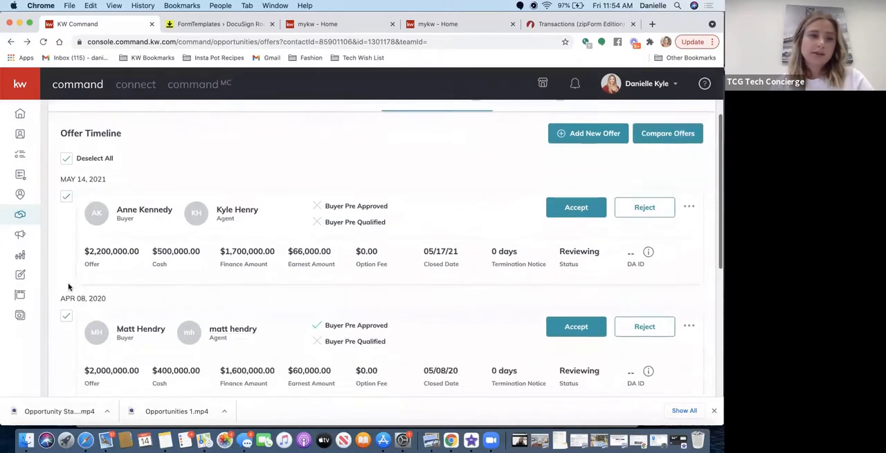
pyautogui.scroll(3, 366, 207)
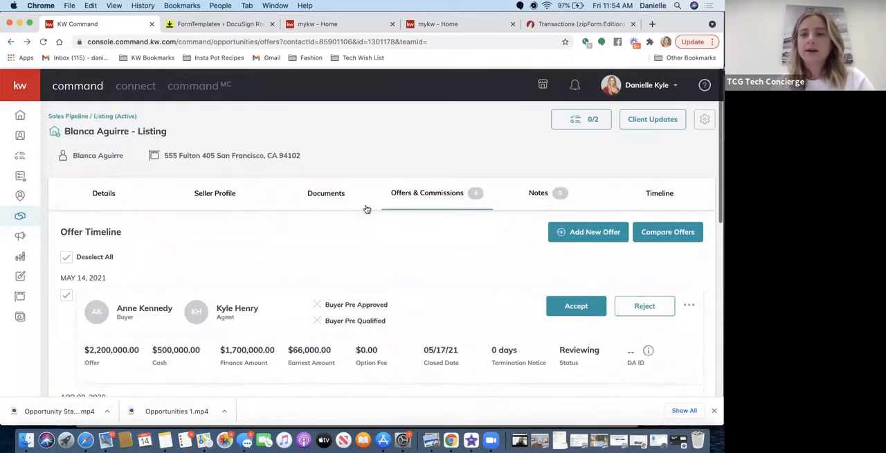
pyautogui.click(651, 242)
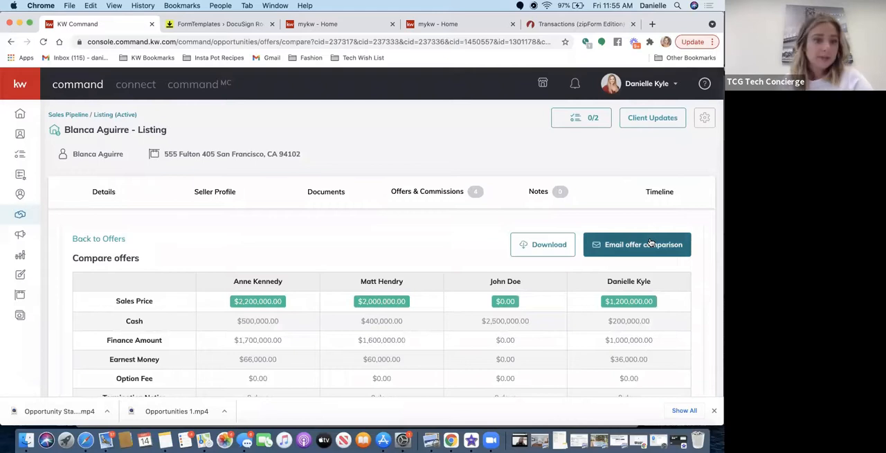
# Review the offer comparison table, download it, and look over the resulting PDF.
pyautogui.scroll(-3, 334, 284)
pyautogui.scroll(-2, 334, 285)
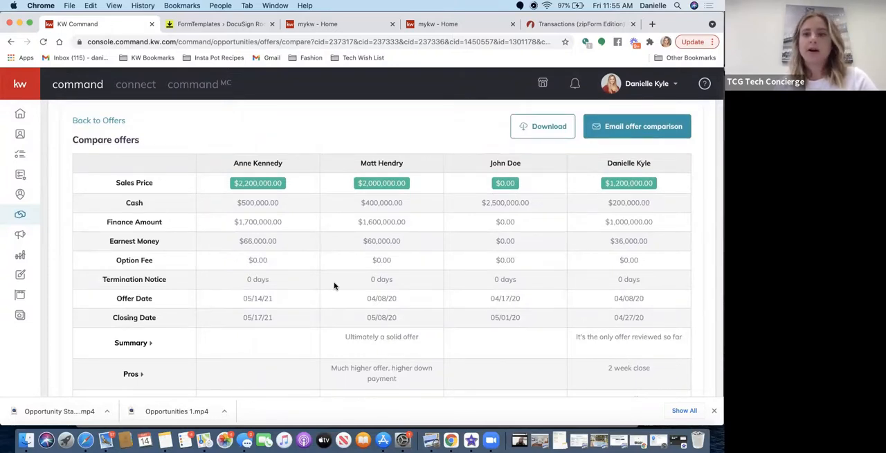
pyautogui.scroll(2, 514, 261)
pyautogui.click(536, 183)
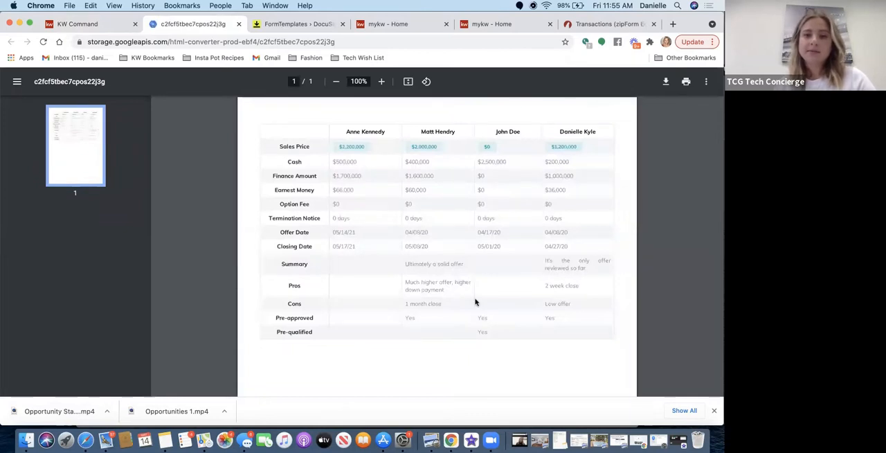
pyautogui.scroll(-3, 416, 270)
pyautogui.scroll(-3, 416, 270)
pyautogui.scroll(5, 415, 264)
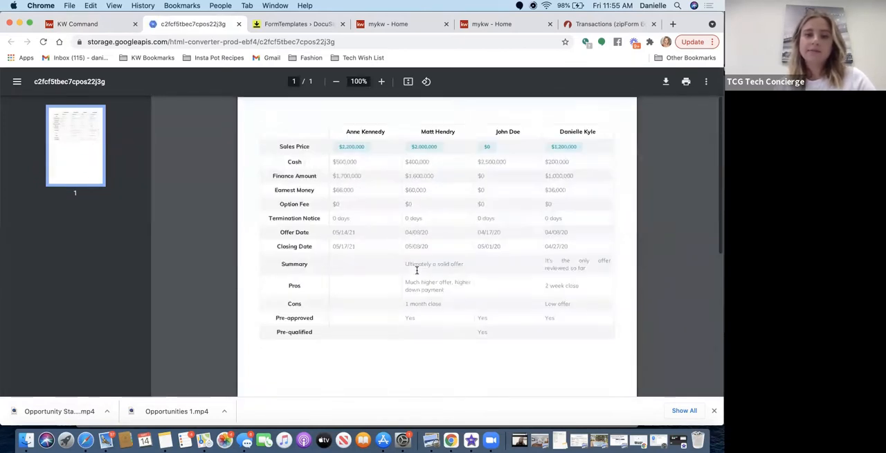
# Return to KW Command, start an email of the offer comparison, and enable sending a copy to the agent's own email.
pyautogui.click(93, 22)
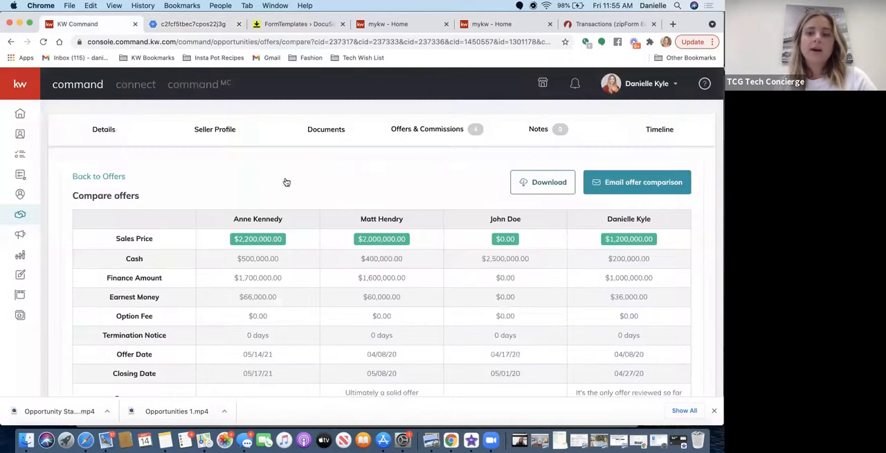
pyautogui.click(609, 183)
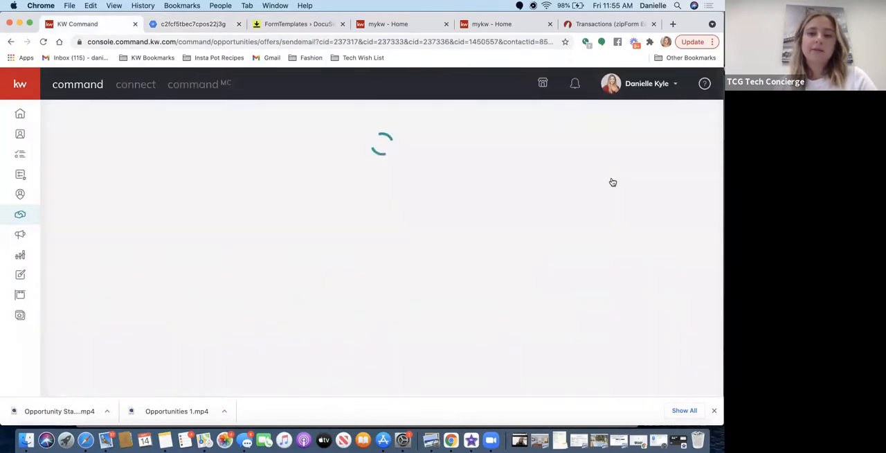
pyautogui.scroll(-3, 200, 295)
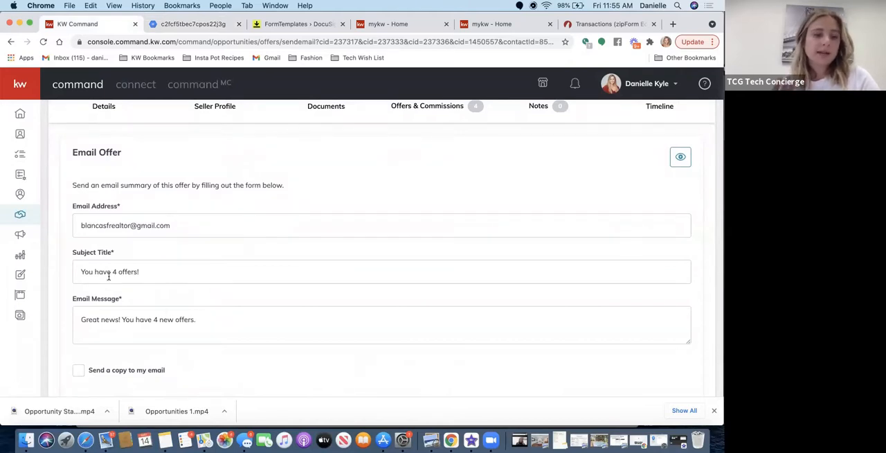
pyautogui.scroll(-2, 180, 385)
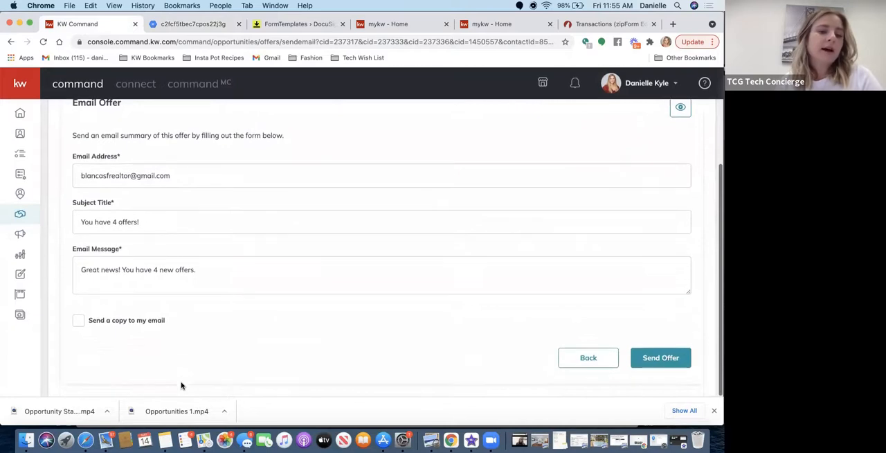
pyautogui.click(79, 321)
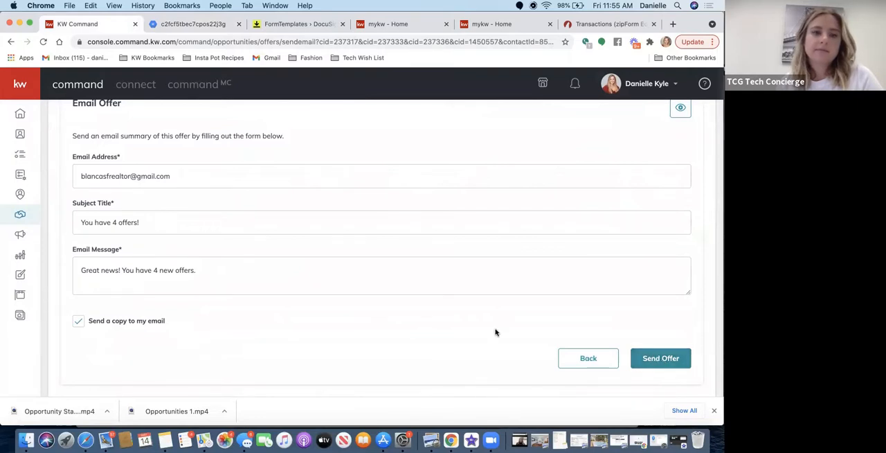
# Review the email's recipient, subject and message, and go back to the offer comparison without sending it.
pyautogui.scroll(4, 495, 332)
pyautogui.scroll(-4, 495, 332)
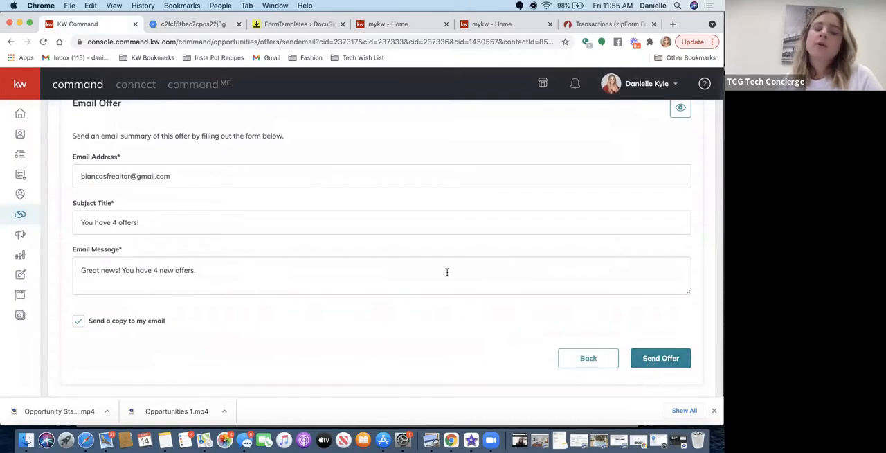
pyautogui.scroll(4, 447, 270)
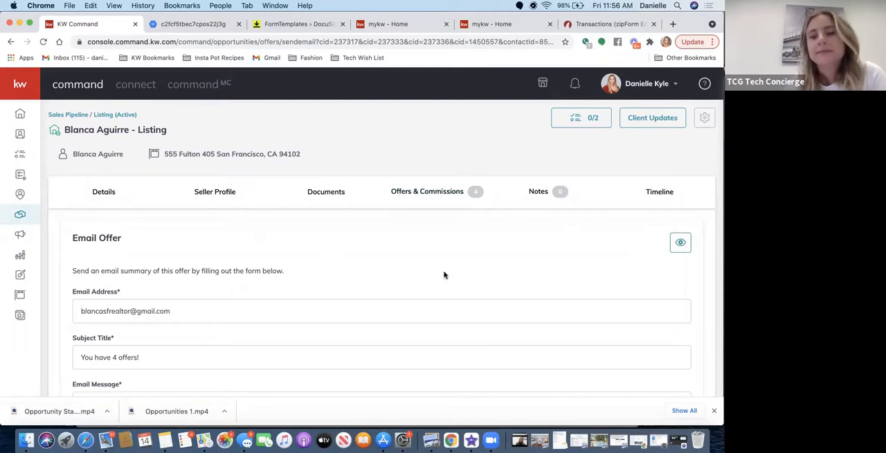
pyautogui.scroll(-3, 445, 275)
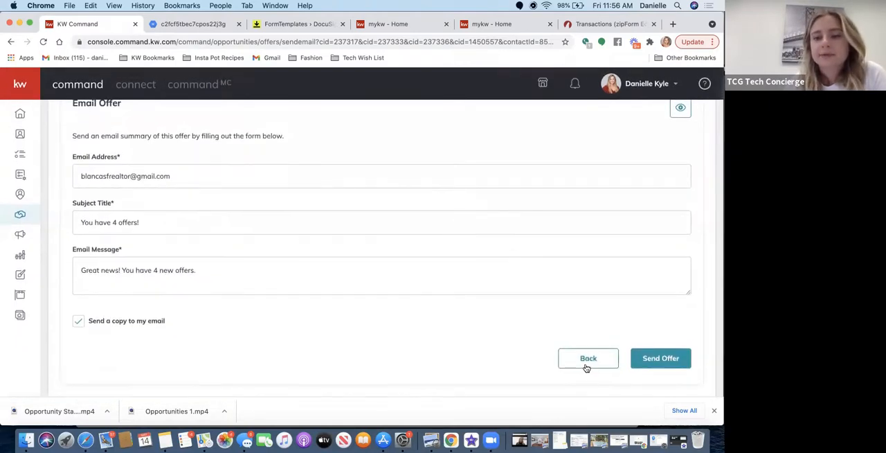
pyautogui.click(588, 359)
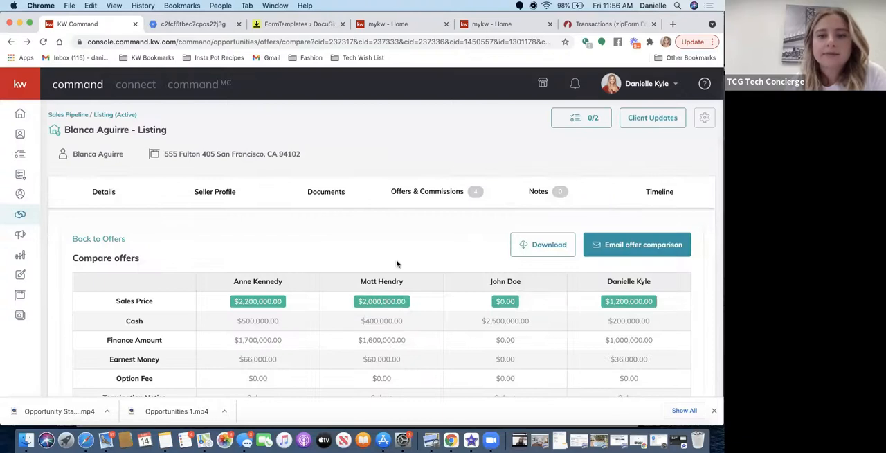
# Return to the listing's offers, accept the $2,200,000 offer, and open its commission management.
pyautogui.scroll(-5, 397, 263)
pyautogui.scroll(5, 397, 263)
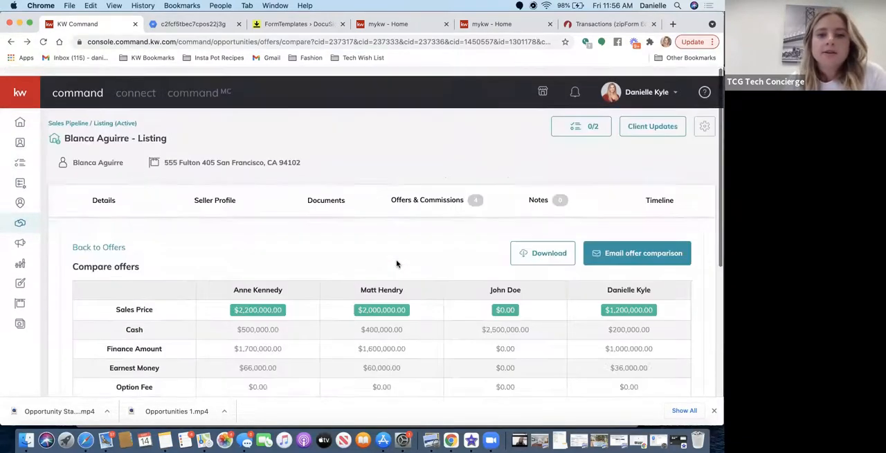
pyautogui.click(92, 240)
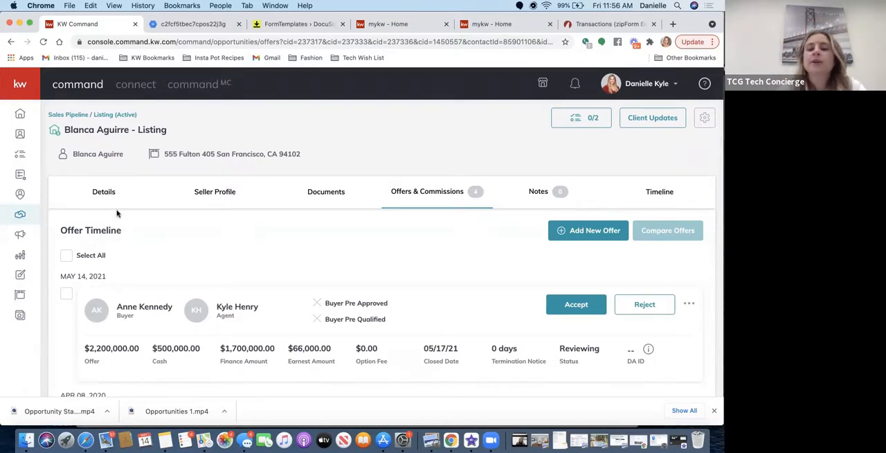
pyautogui.click(577, 307)
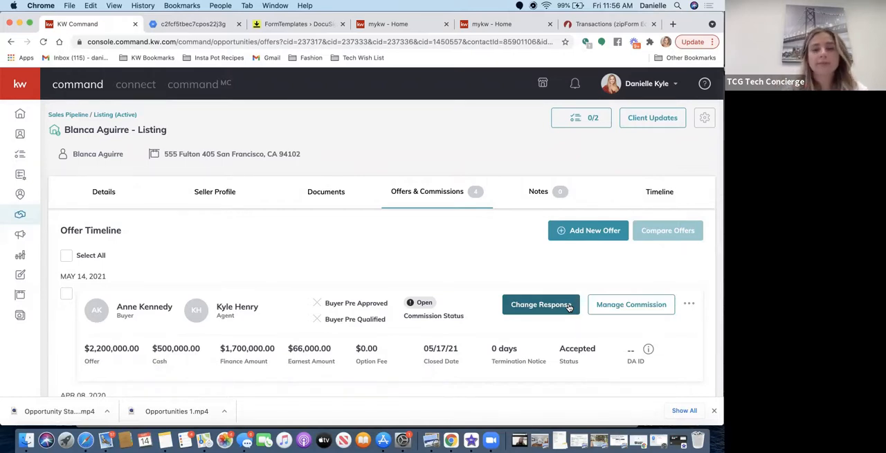
pyautogui.click(620, 307)
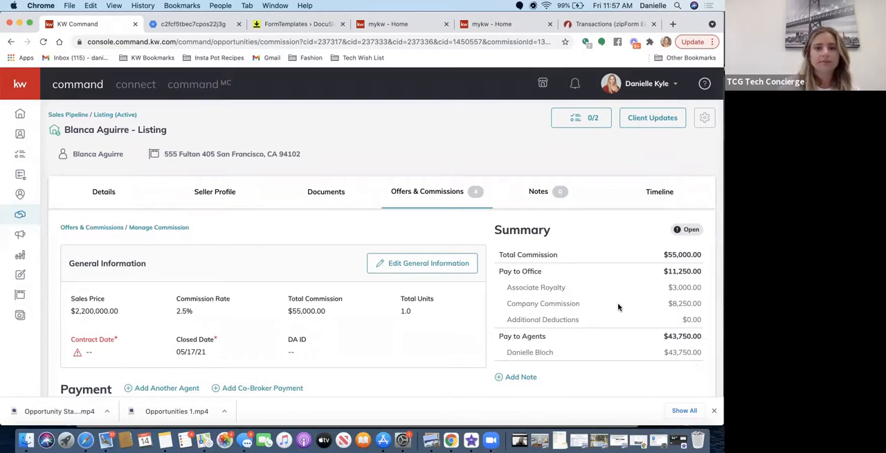
# Edit the commission's general information and set the contract date to 5/1/2021.
pyautogui.scroll(-1, 438, 309)
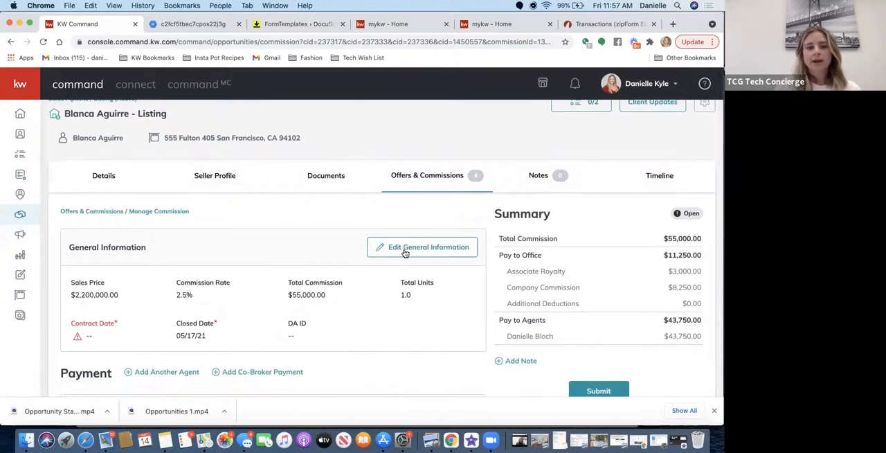
pyautogui.click(405, 250)
pyautogui.scroll(-1, 340, 243)
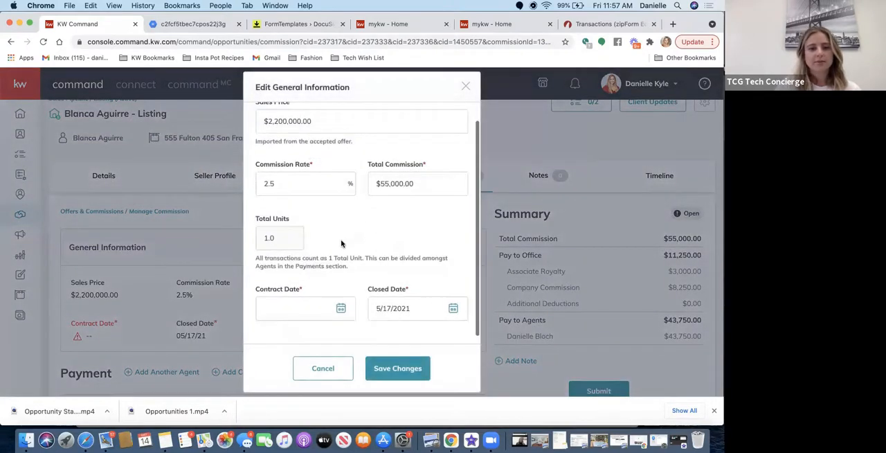
pyautogui.click(344, 313)
pyautogui.scroll(-4, 343, 312)
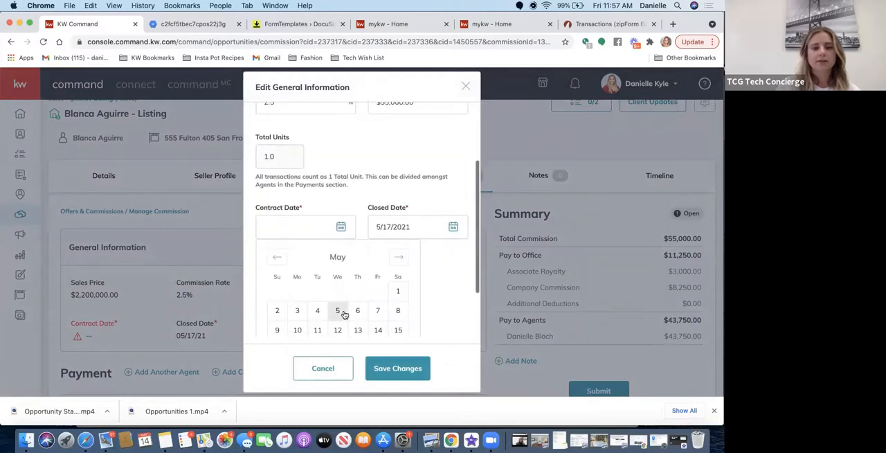
pyautogui.click(398, 292)
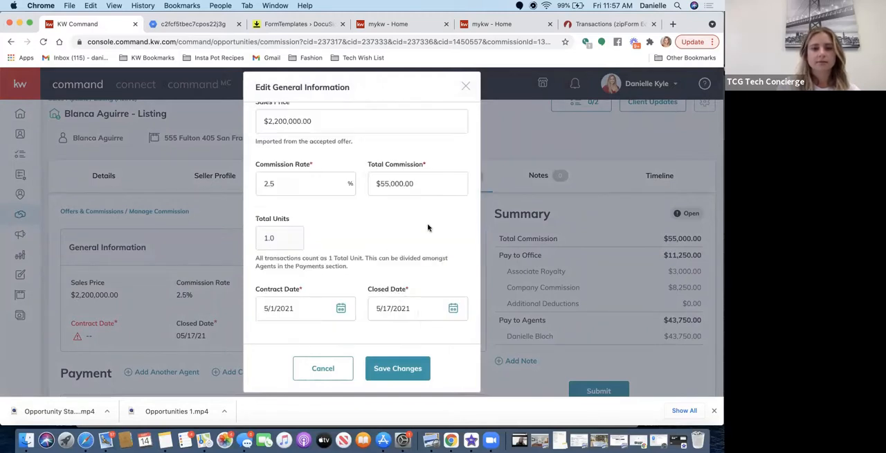
# Set the commission's closed date to 5/31/2021 and save the general information changes.
pyautogui.click(451, 315)
pyautogui.scroll(-4, 451, 315)
pyautogui.scroll(-3, 424, 318)
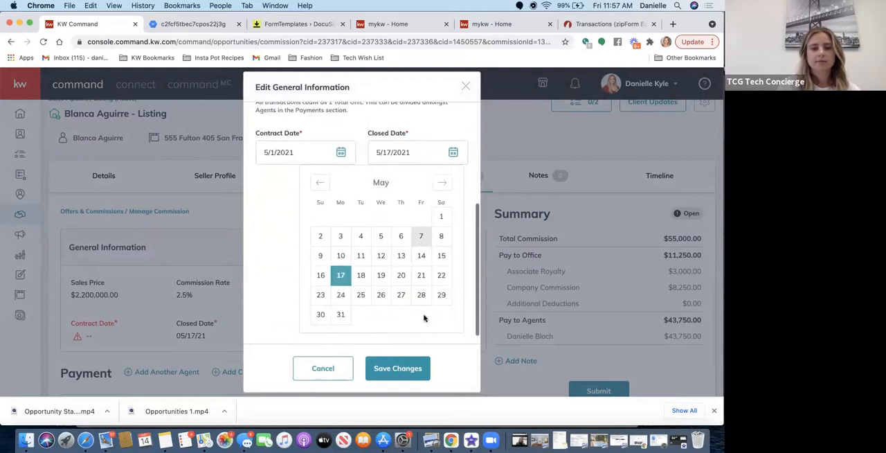
pyautogui.click(336, 315)
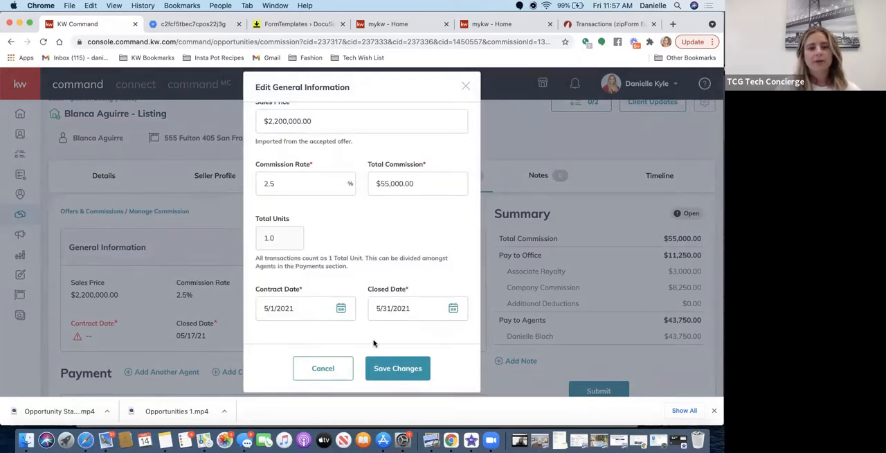
pyautogui.click(386, 371)
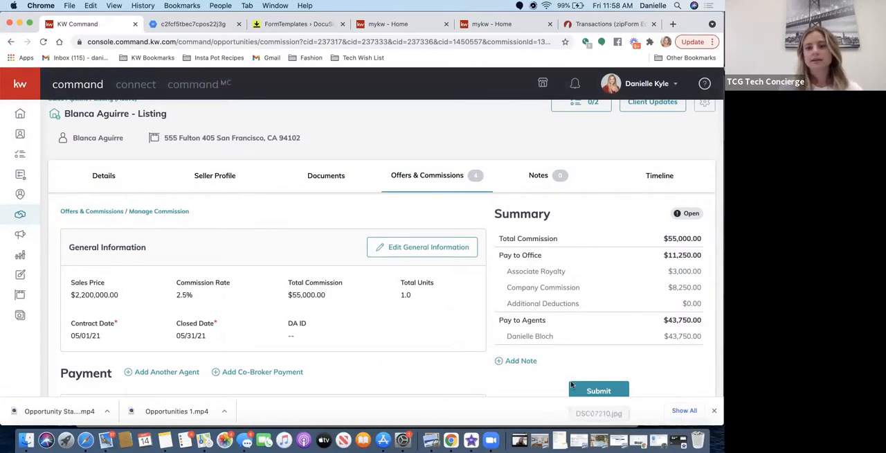
pyautogui.scroll(-3, 353, 347)
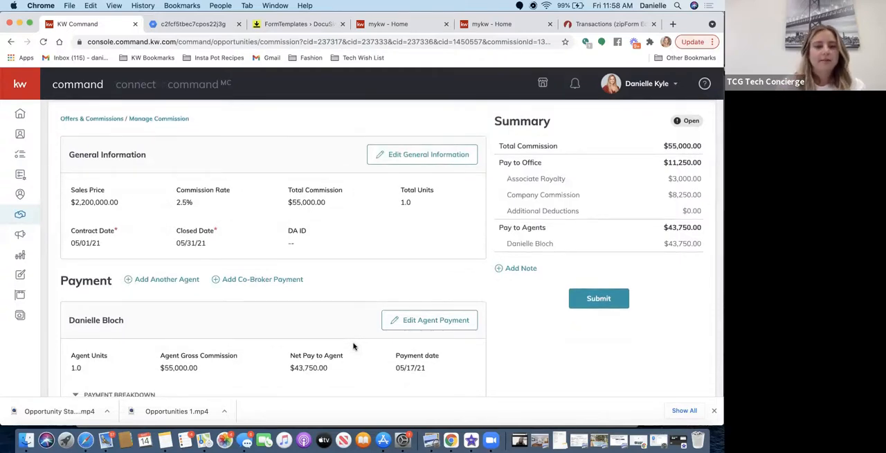
pyautogui.scroll(-10, 353, 346)
pyautogui.scroll(12, 353, 346)
pyautogui.scroll(2, 353, 346)
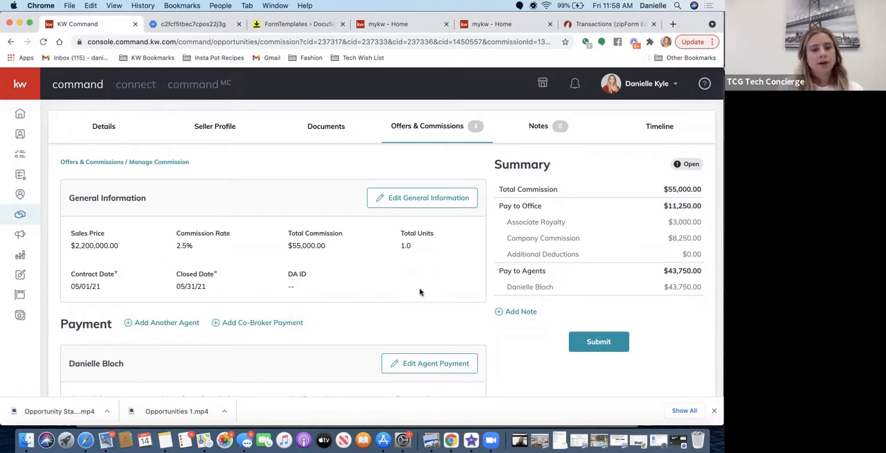
pyautogui.scroll(2, 416, 295)
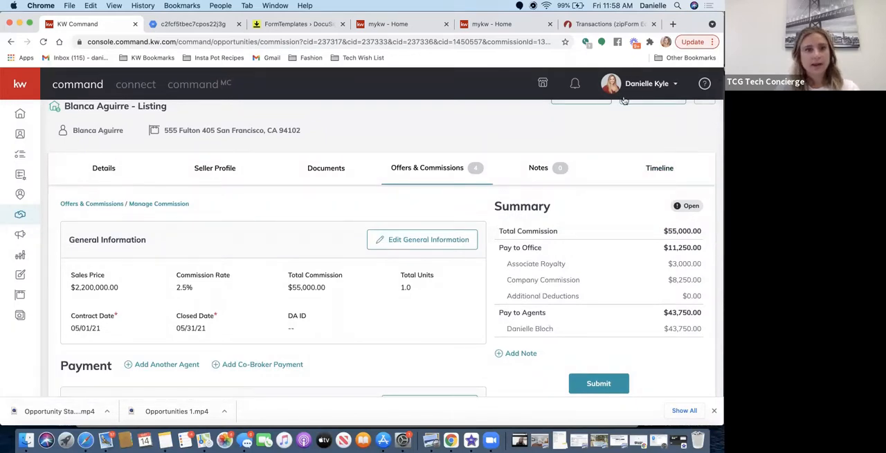
pyautogui.scroll(-3, 258, 373)
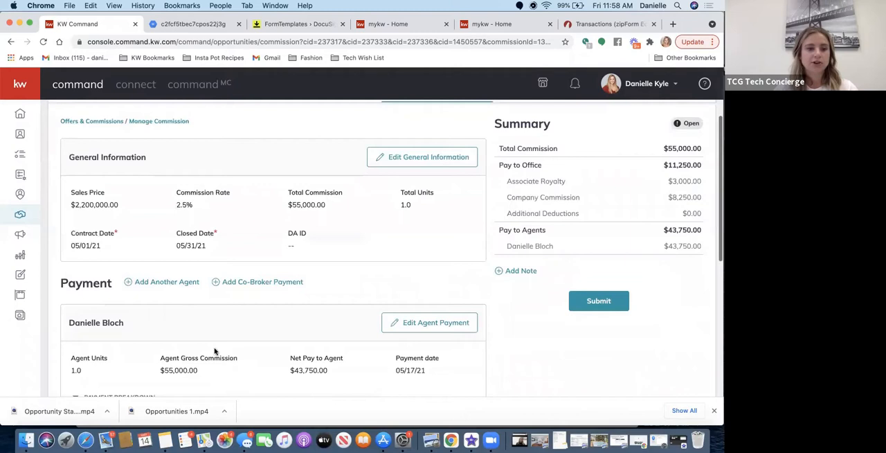
# Start adding another agent to the commission payment, search for the co-agent by first name and select the matching agent.
pyautogui.click(169, 284)
pyautogui.click(280, 143)
pyautogui.write('G')
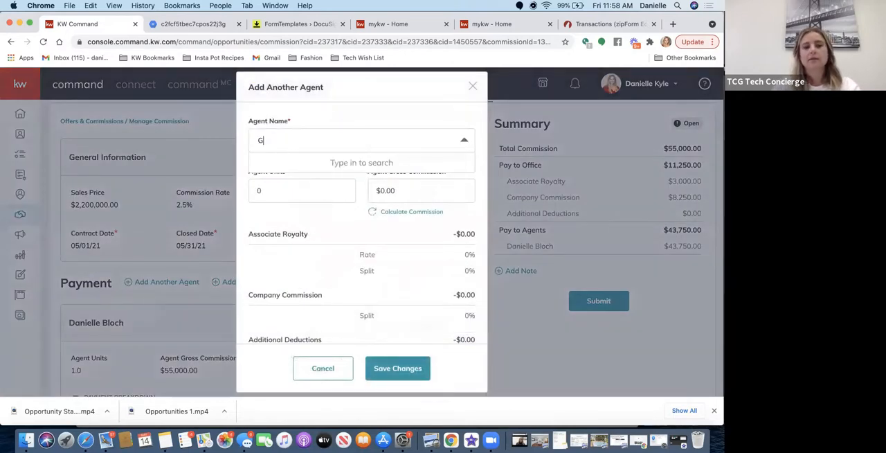
pyautogui.write('abr')
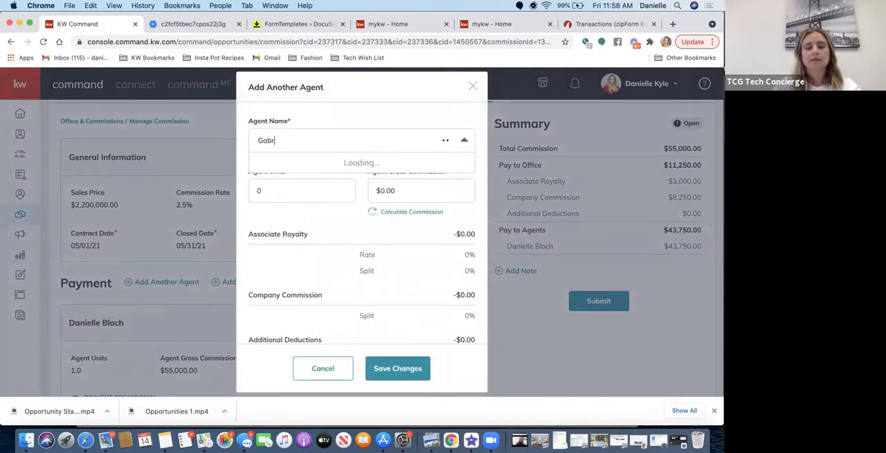
pyautogui.press('BackSpace')
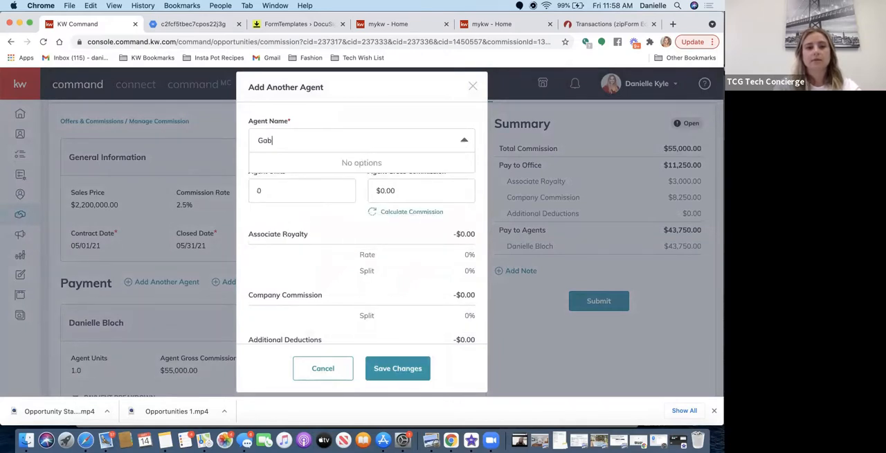
pyautogui.press('BackSpace')
pyautogui.press('BackSpace')
pyautogui.press('BackSpace')
pyautogui.write('Blanca')
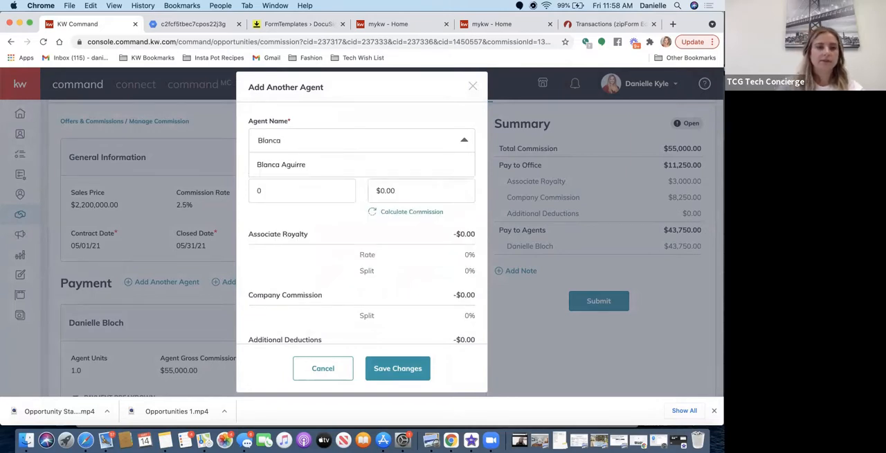
pyautogui.click(289, 164)
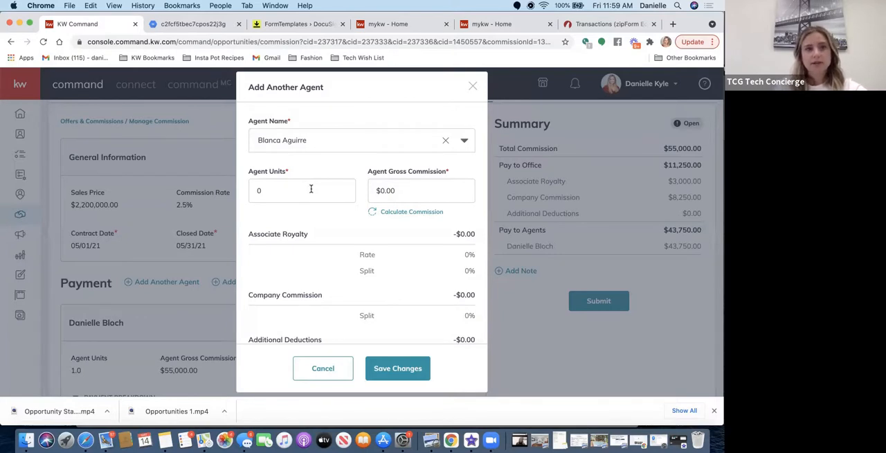
# Set the added agent's units to .5 and calculate their gross commission from it.
pyautogui.click(286, 192)
pyautogui.press('BackSpace')
pyautogui.write('.5')
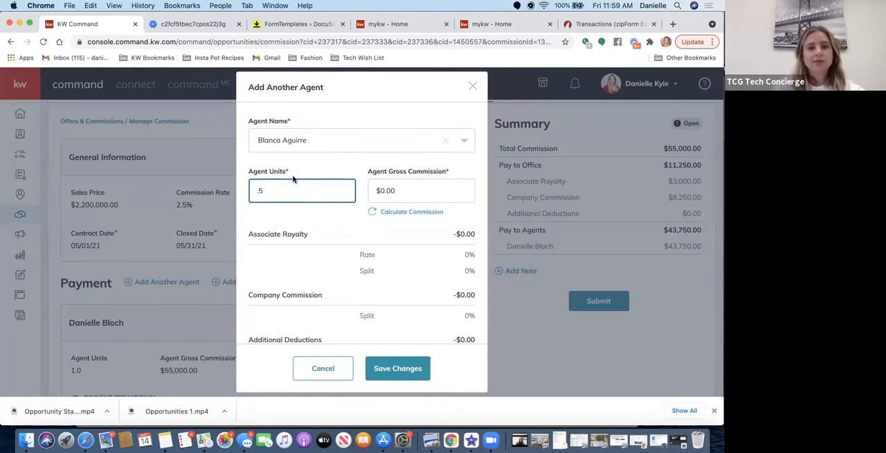
pyautogui.click(404, 212)
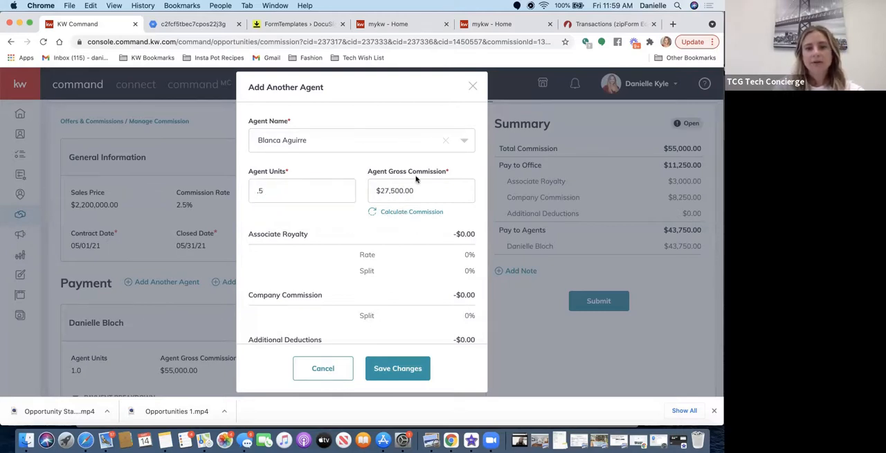
# Set the added agent's units to 0, keeping the calculated gross commission.
pyautogui.moveTo(283, 190); pyautogui.dragTo(225, 187)
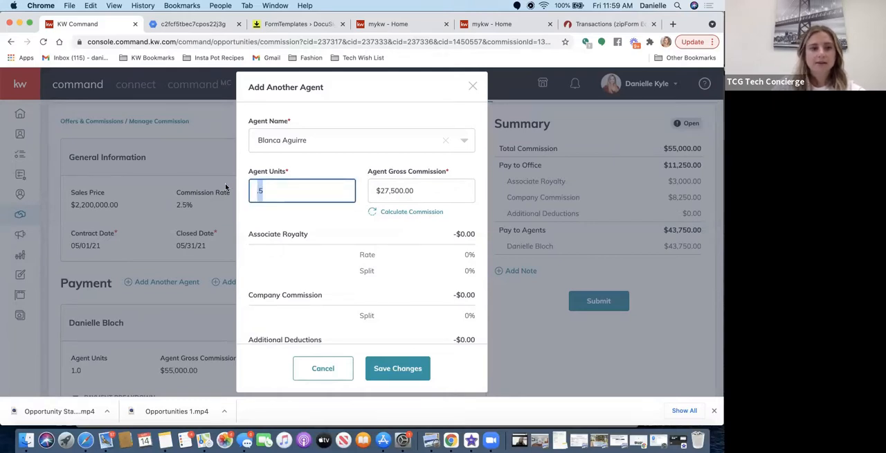
pyautogui.write('0')
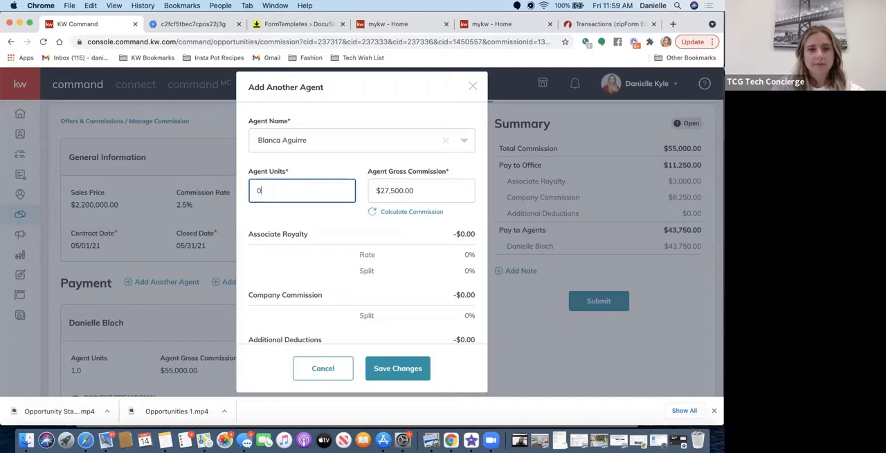
pyautogui.click(333, 221)
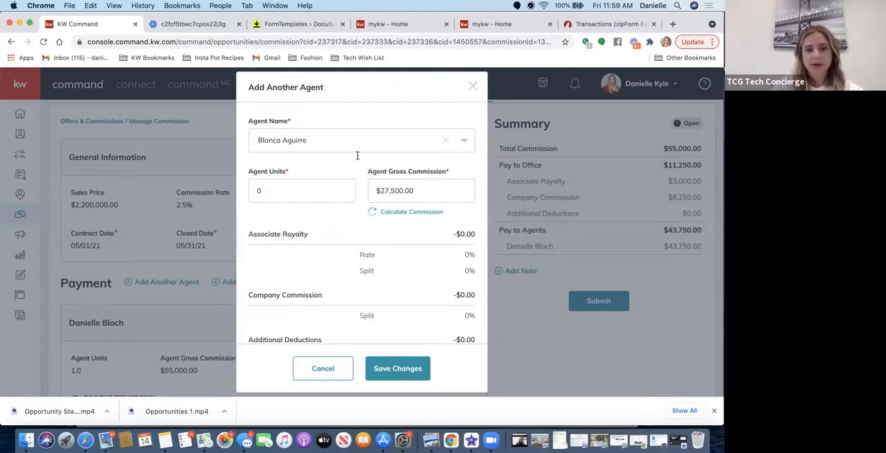
# Start an extra payment item of type Deduction for the added agent and set its amount to $64.50.
pyautogui.scroll(-3, 332, 262)
pyautogui.scroll(-5, 333, 261)
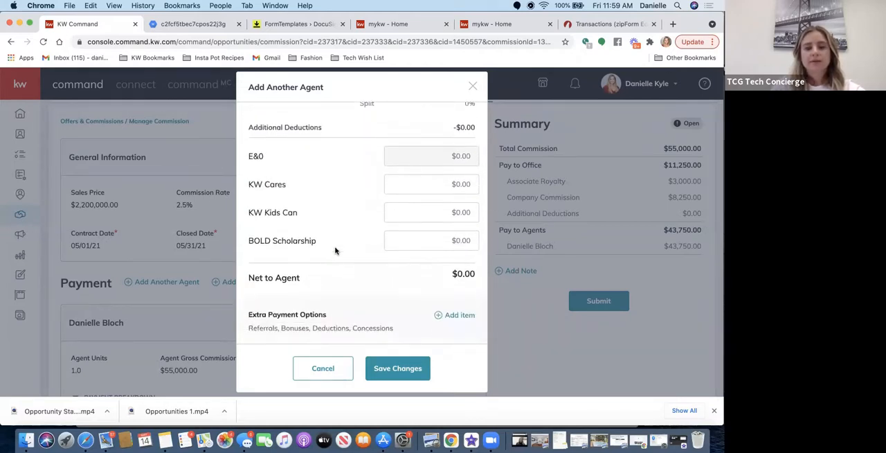
pyautogui.click(445, 316)
pyautogui.click(289, 187)
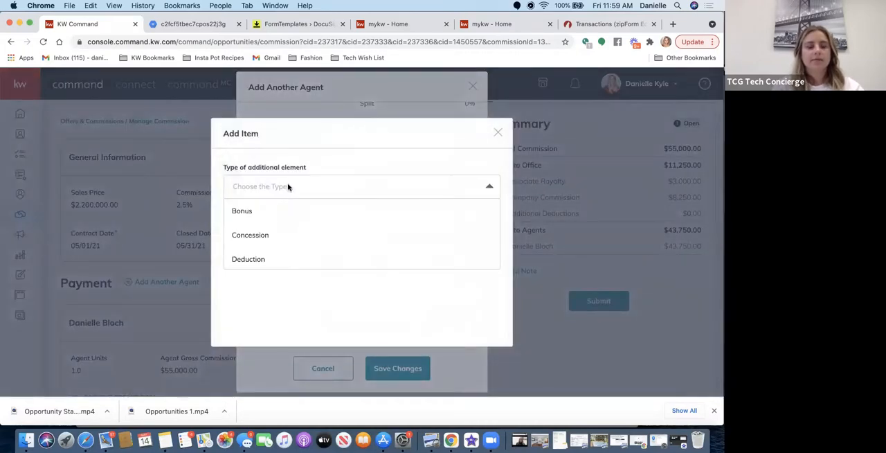
pyautogui.click(264, 187)
pyautogui.click(264, 187)
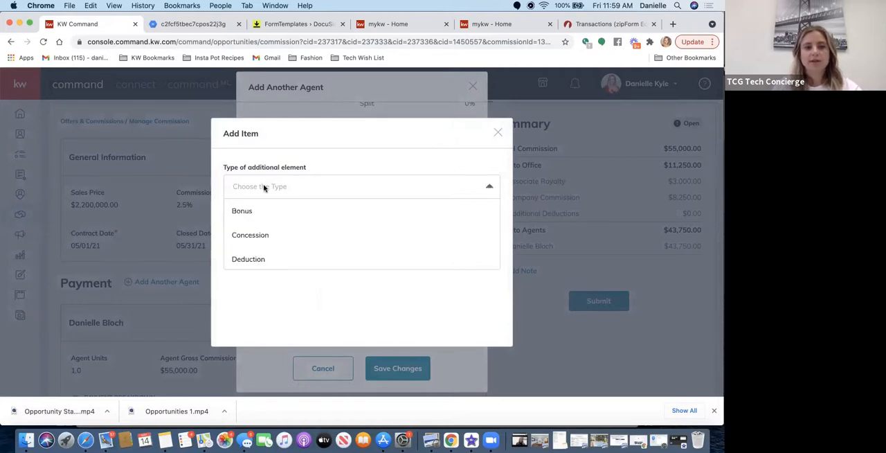
pyautogui.click(238, 261)
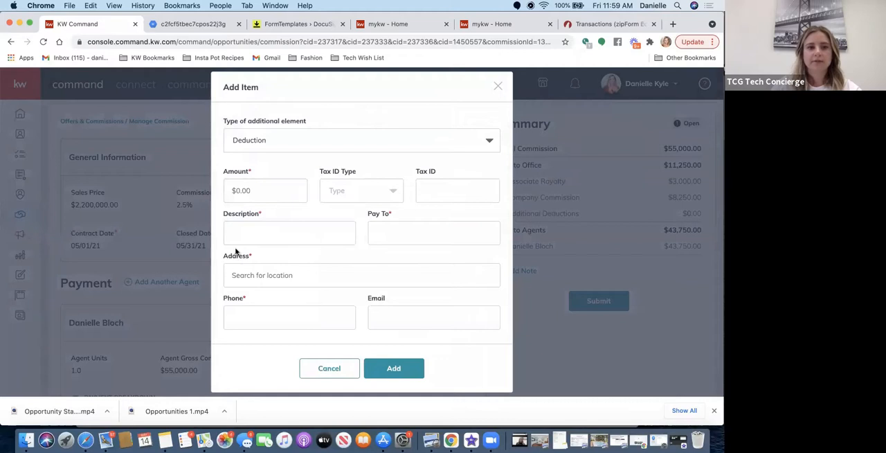
pyautogui.click(258, 188)
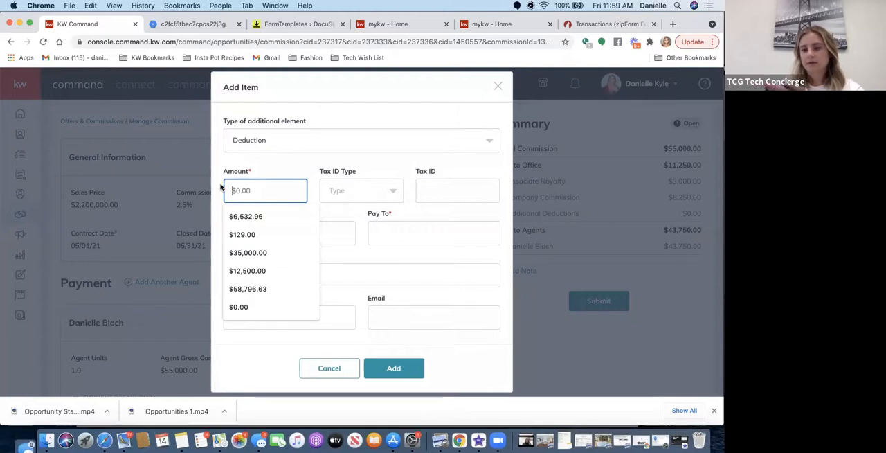
pyautogui.press('Escape')
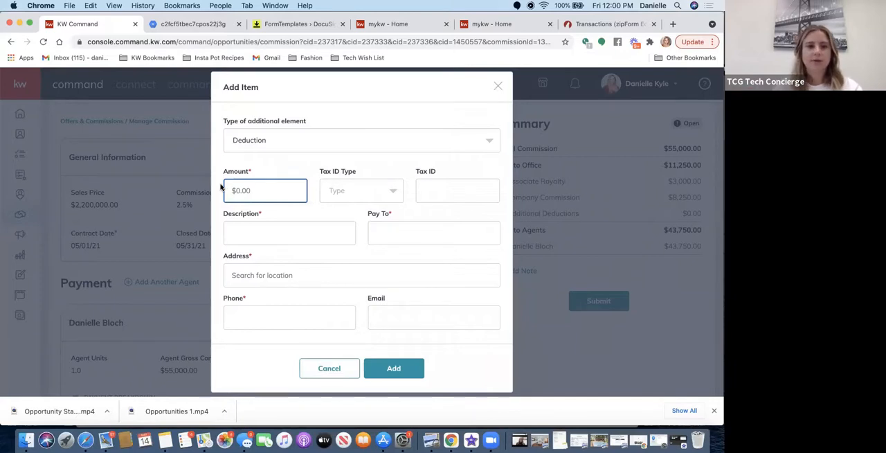
pyautogui.write('64.5')
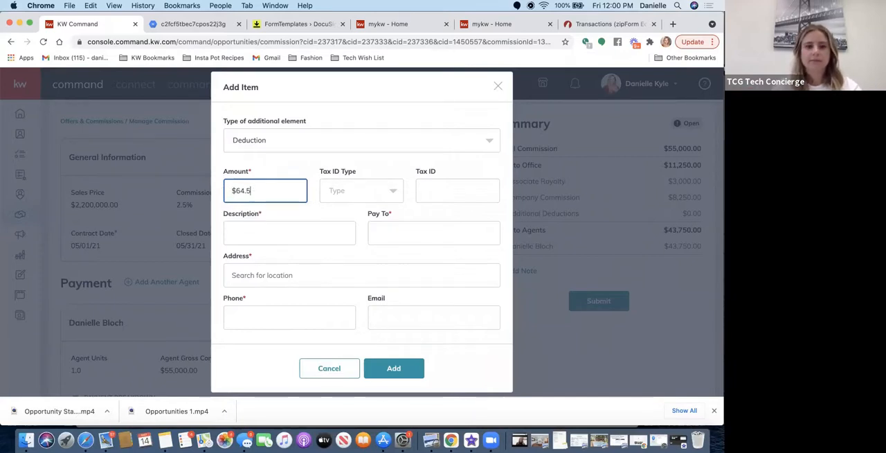
# Enter BRLG as both the deduction's description and its payee.
pyautogui.click(287, 232)
pyautogui.write('BRLG')
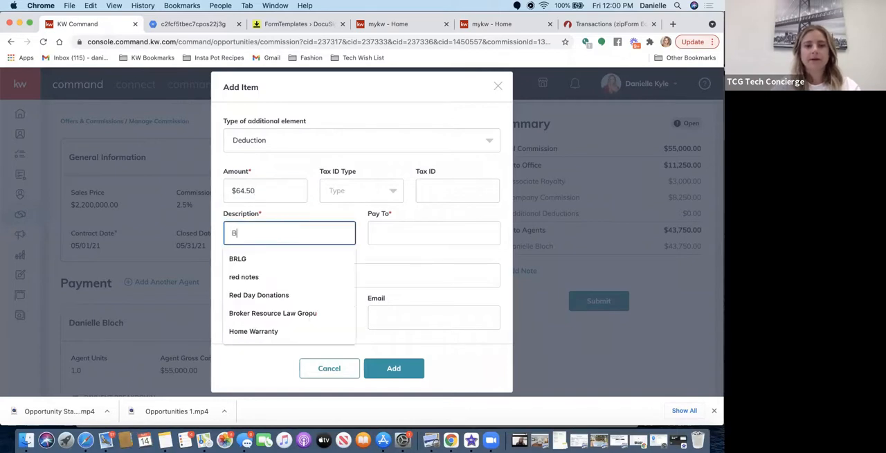
pyautogui.press('Tab')
pyautogui.write('BRLG')
pyautogui.press('BackSpace')
pyautogui.press('BackSpace')
pyautogui.write('LG')
pyautogui.press('Tab')
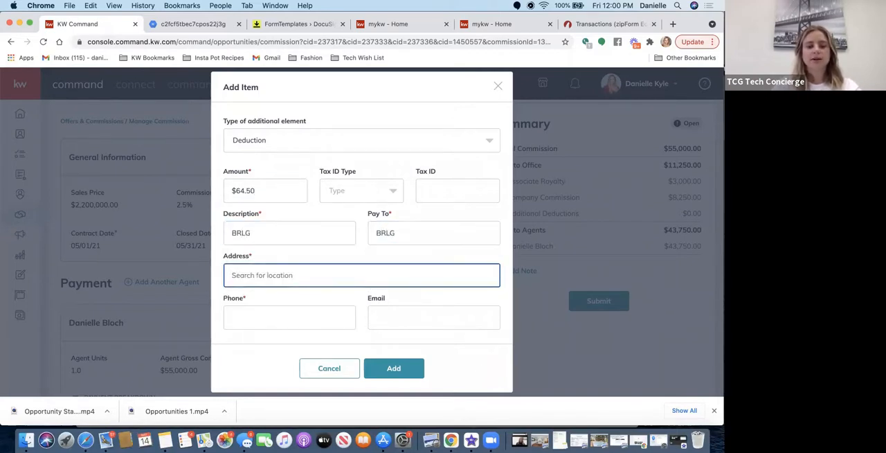
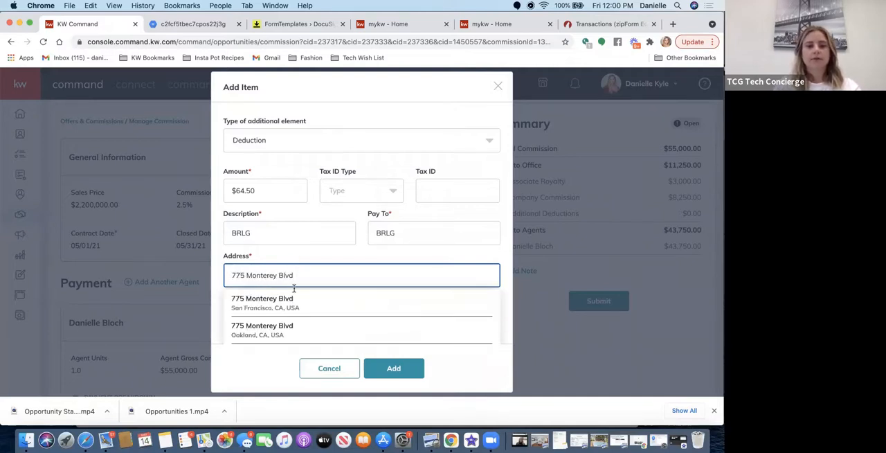
# Fill in the deduction payee's street address using the suggested location, and enter the payee's phone number.
pyautogui.click(277, 305)
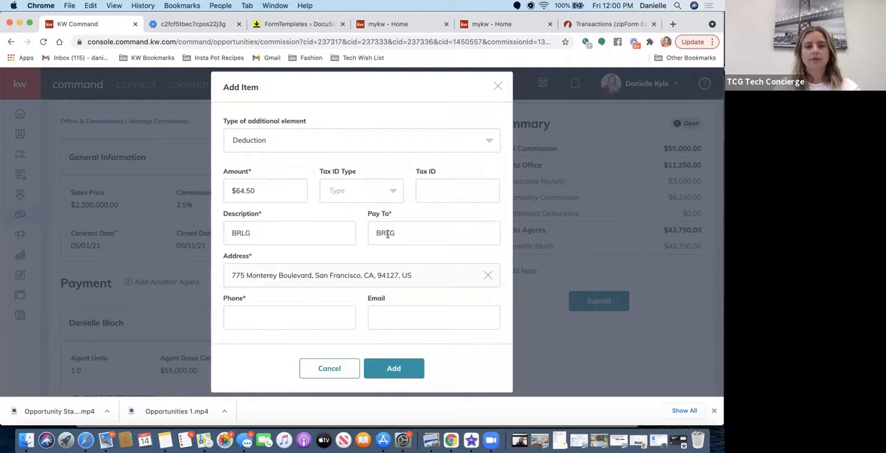
pyautogui.click(239, 320)
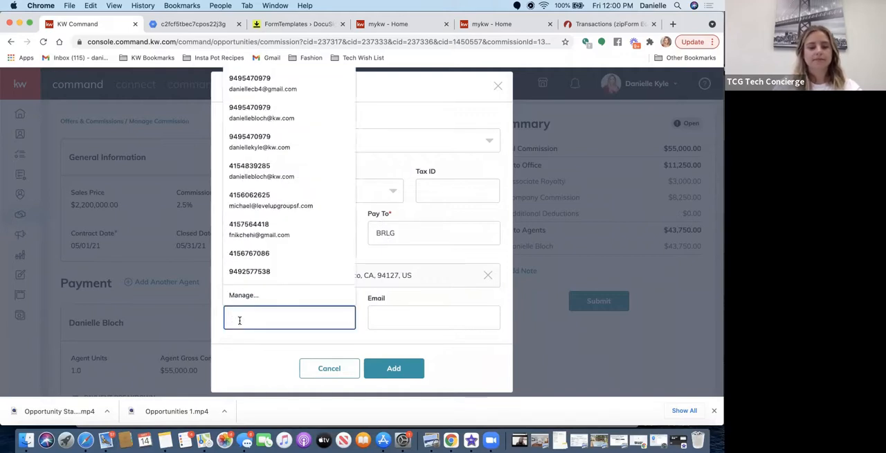
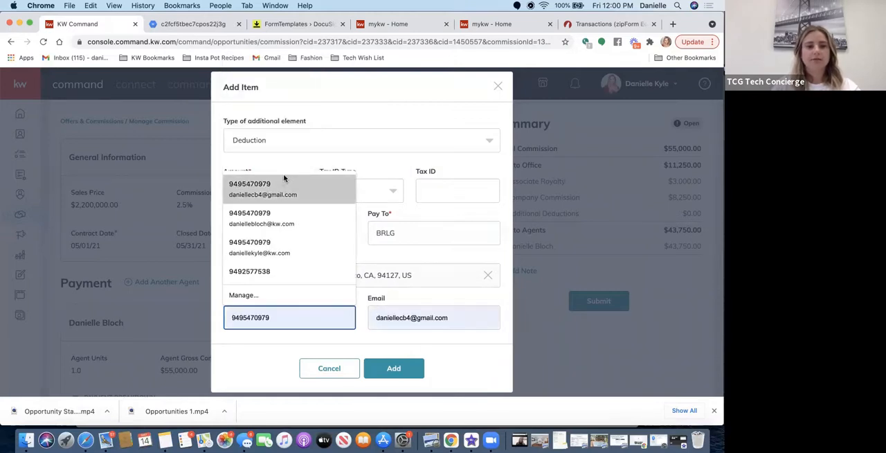
pyautogui.click(279, 184)
# Clear the autofilled email from the deduction and add the item to the agent's payment.
pyautogui.click(443, 317)
pyautogui.moveTo(448, 318); pyautogui.dragTo(377, 318)
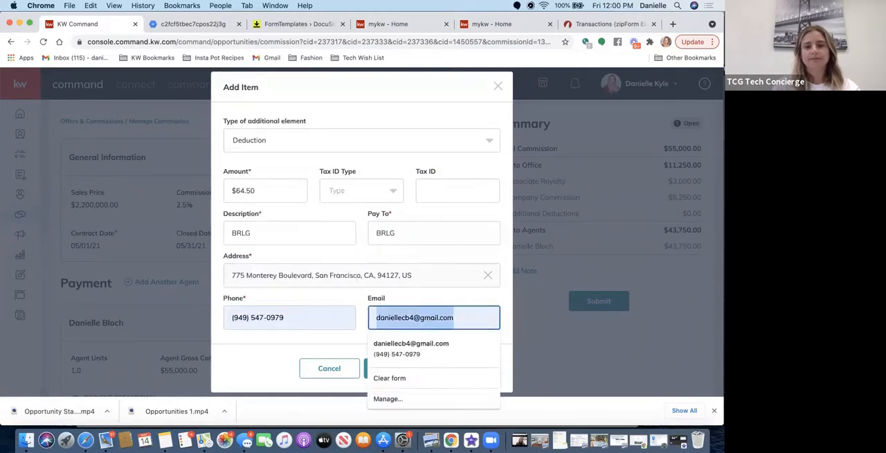
pyautogui.press('BackSpace')
pyautogui.scroll(1, 410, 308)
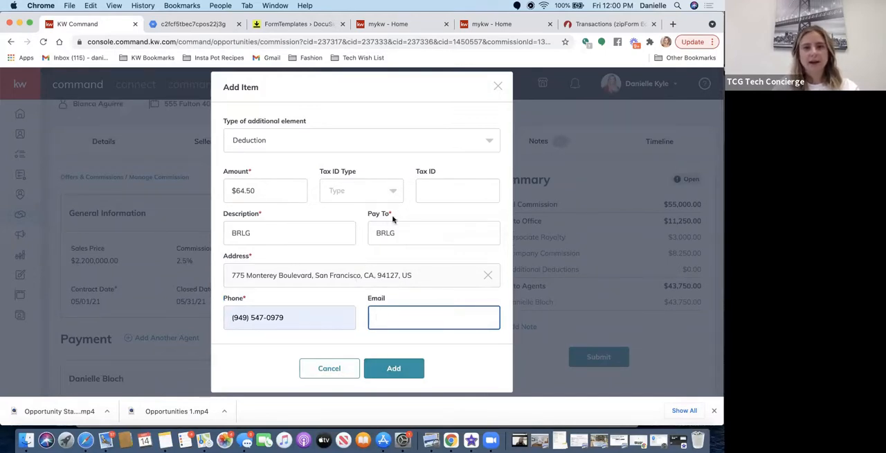
pyautogui.click(379, 373)
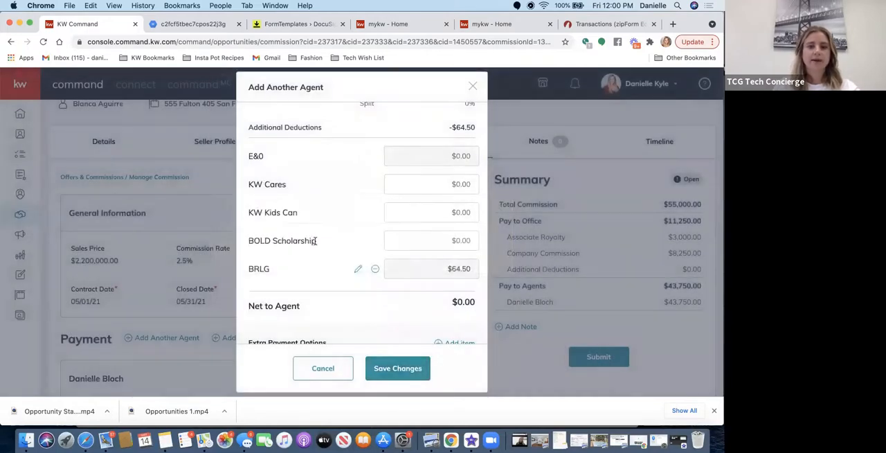
# Review the added agent's payment breakdown and check which types of extra payment item can be added.
pyautogui.scroll(-1, 317, 239)
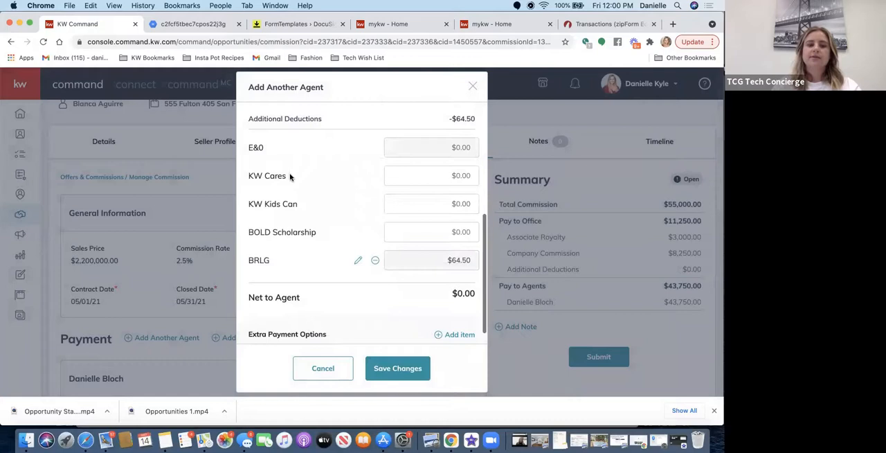
pyautogui.scroll(-1, 290, 175)
pyautogui.scroll(5, 290, 176)
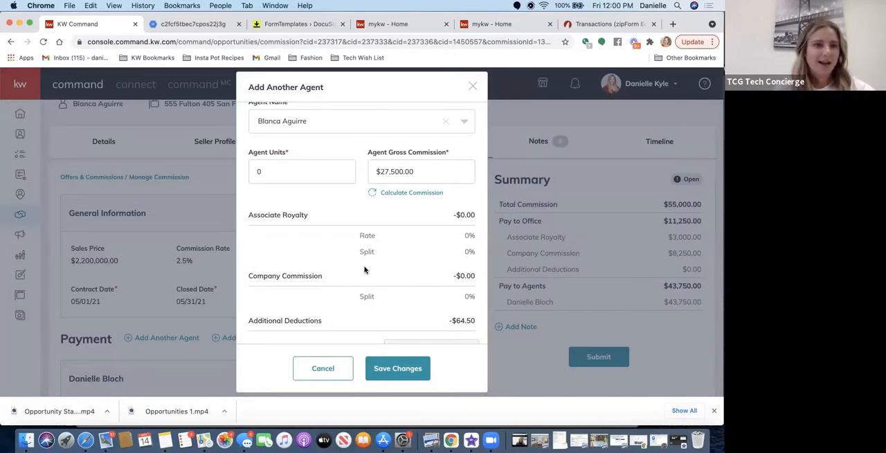
pyautogui.scroll(-8, 365, 270)
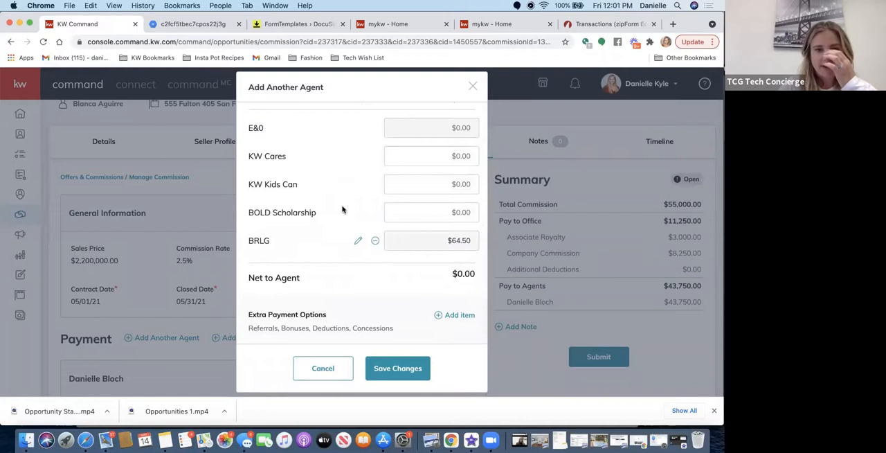
pyautogui.click(446, 314)
pyautogui.click(306, 184)
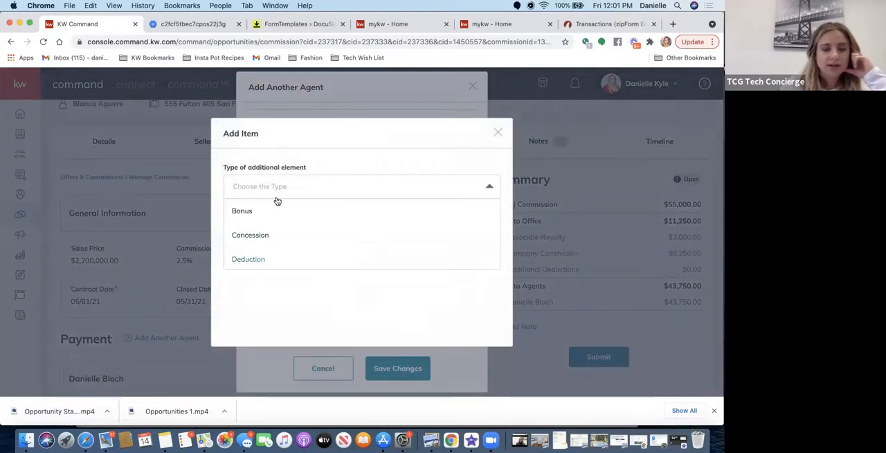
pyautogui.click(460, 133)
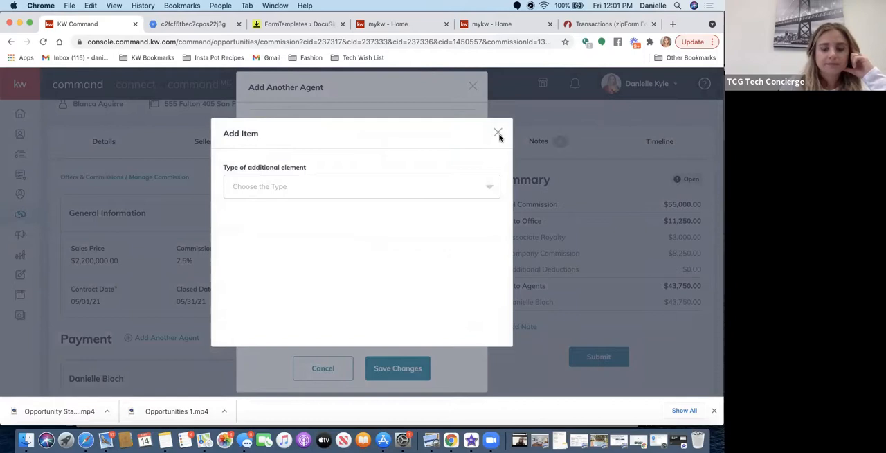
# Close the unused extra item form and save the additional agent's payment.
pyautogui.click(499, 134)
pyautogui.click(400, 371)
# Open the first agent's payment for editing and start a Deduction item with an amount of $64.50.
pyautogui.scroll(-5, 379, 357)
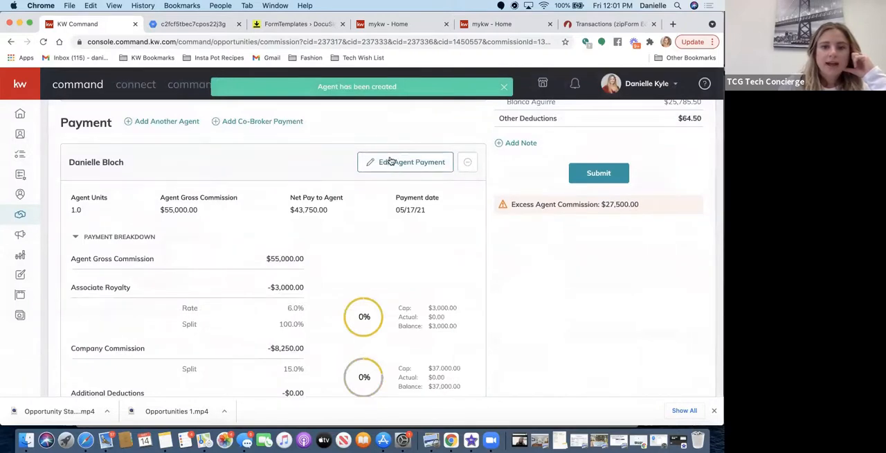
pyautogui.click(389, 163)
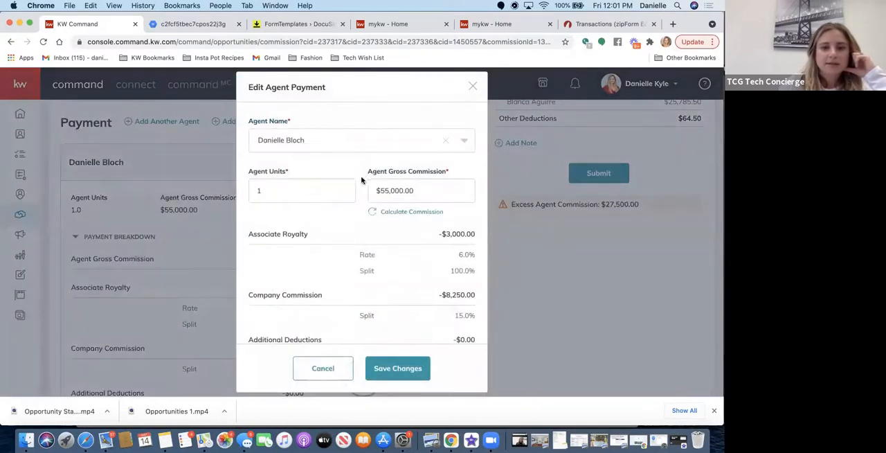
pyautogui.scroll(-5, 280, 249)
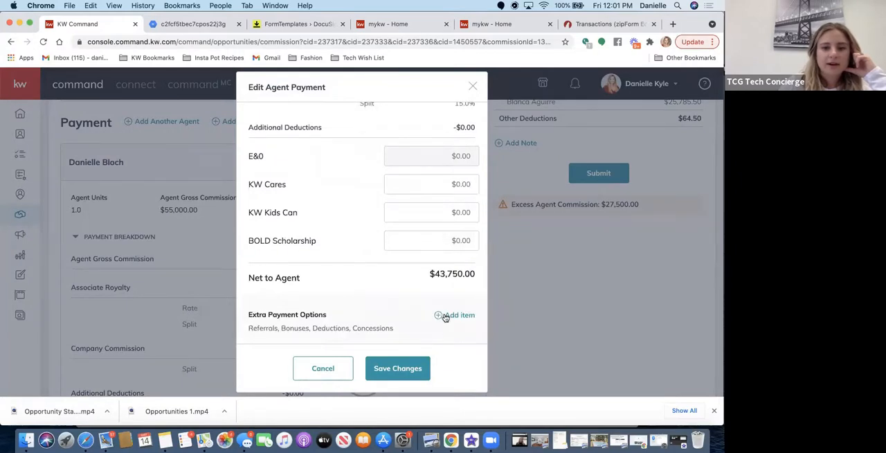
pyautogui.click(446, 317)
pyautogui.click(321, 184)
pyautogui.click(256, 259)
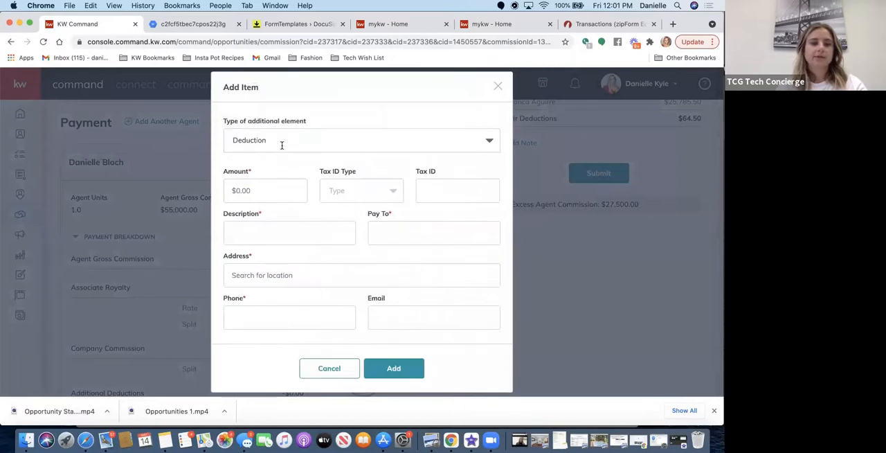
pyautogui.click(255, 193)
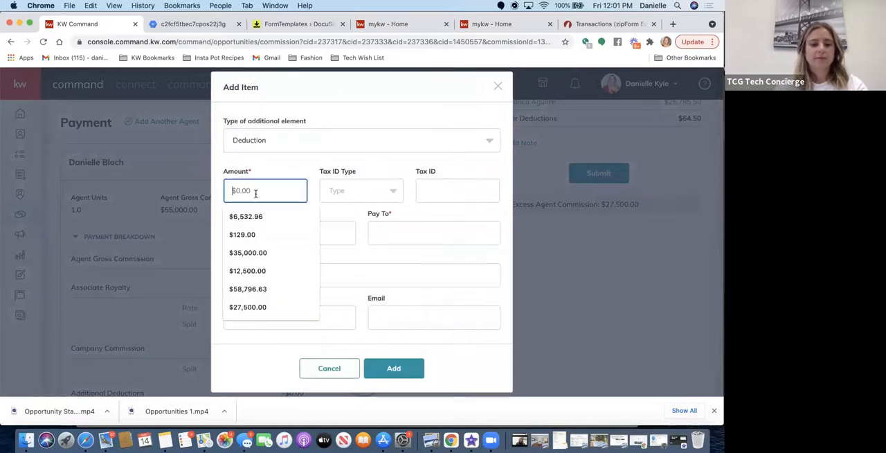
pyautogui.write('$6')
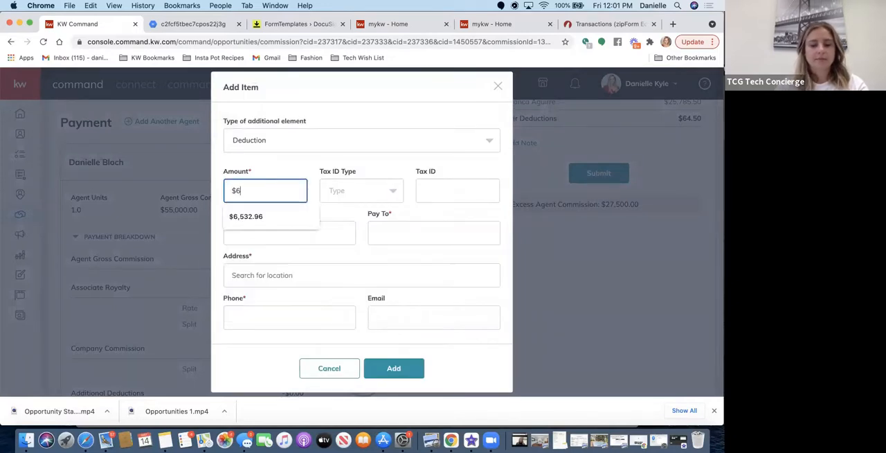
pyautogui.write('4.50')
# Enter BRLG as both the description and the payee of the first agent's deduction, leaving the tax ID blank.
pyautogui.press('Tab')
pyautogui.press('Tab')
pyautogui.press('Tab')
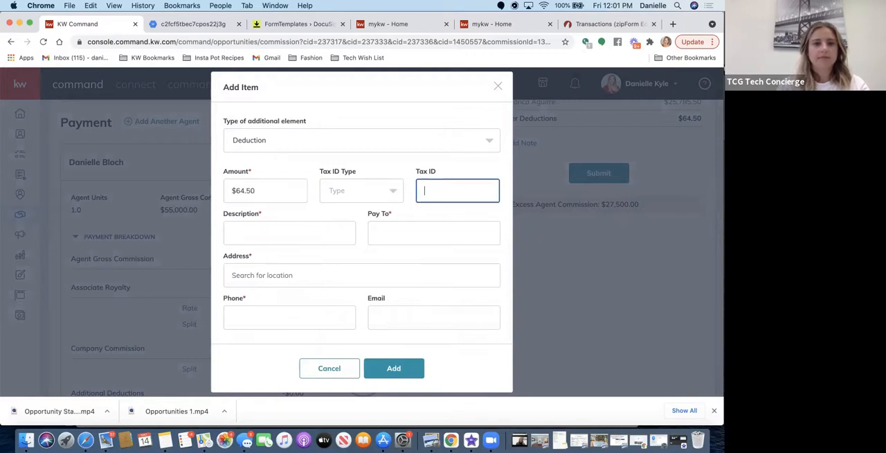
pyautogui.write('BRLG')
pyautogui.press('Tab')
pyautogui.write('BRLG')
pyautogui.press('Tab')
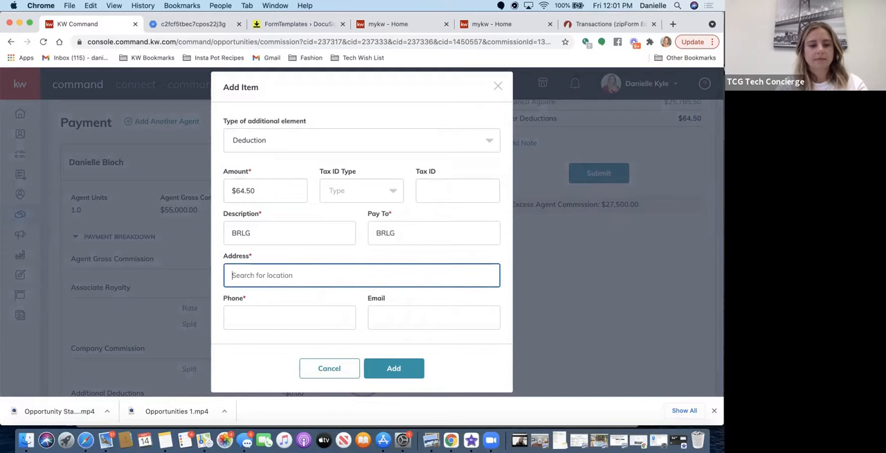
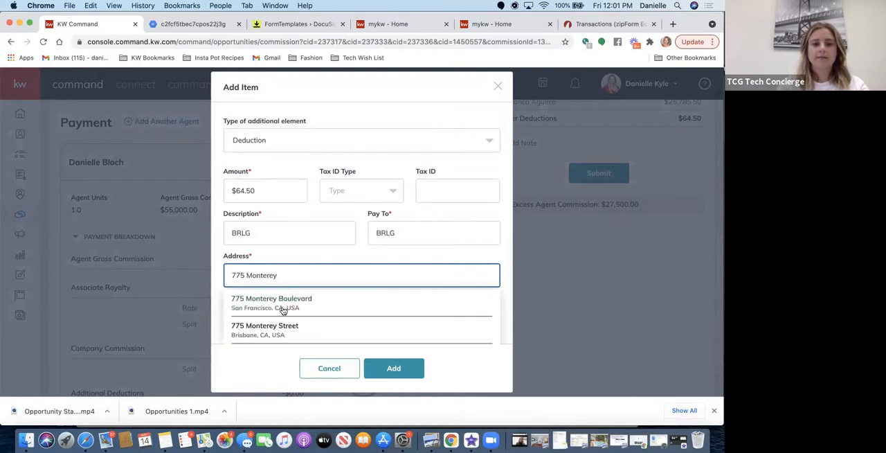
# Fill in the payee's street address from the suggested locations and the phone number from a saved entry.
pyautogui.click(295, 298)
pyautogui.click(291, 321)
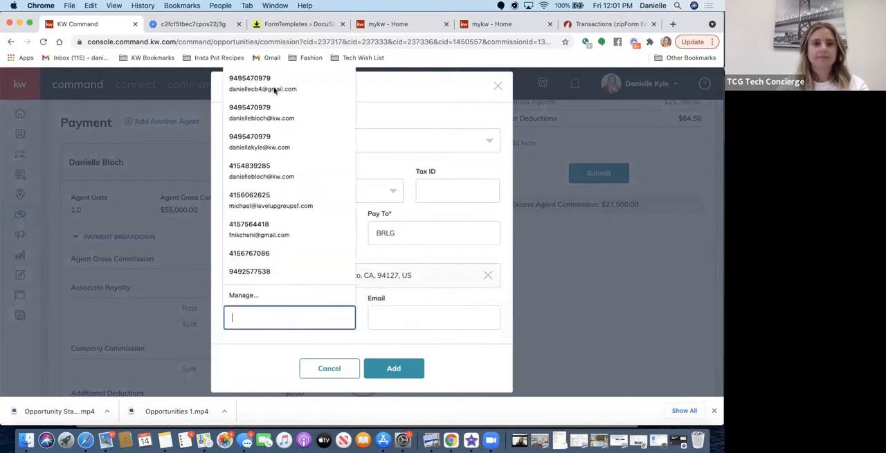
pyautogui.click(277, 89)
# Add the deduction without an email to the first agent's payment and save the payment changes.
pyautogui.click(420, 315)
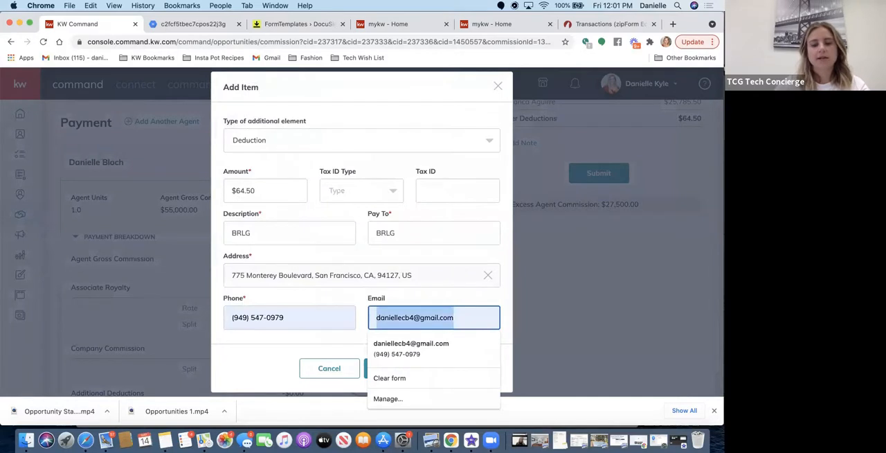
pyautogui.click(396, 367)
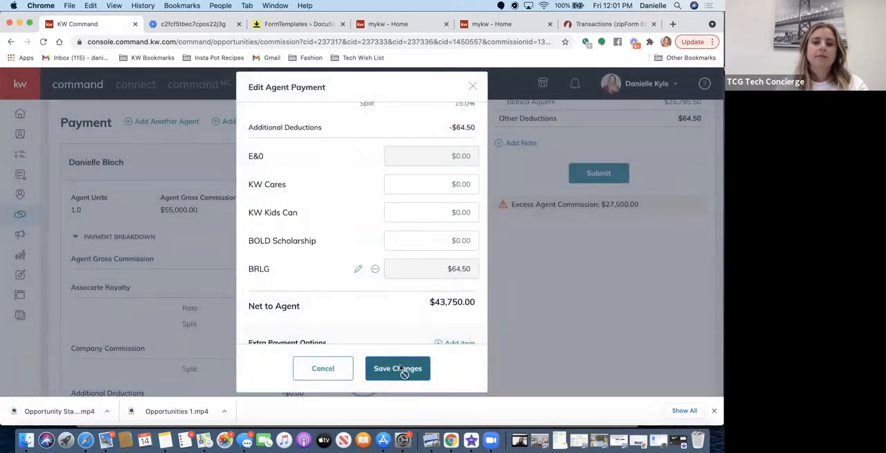
pyautogui.click(403, 368)
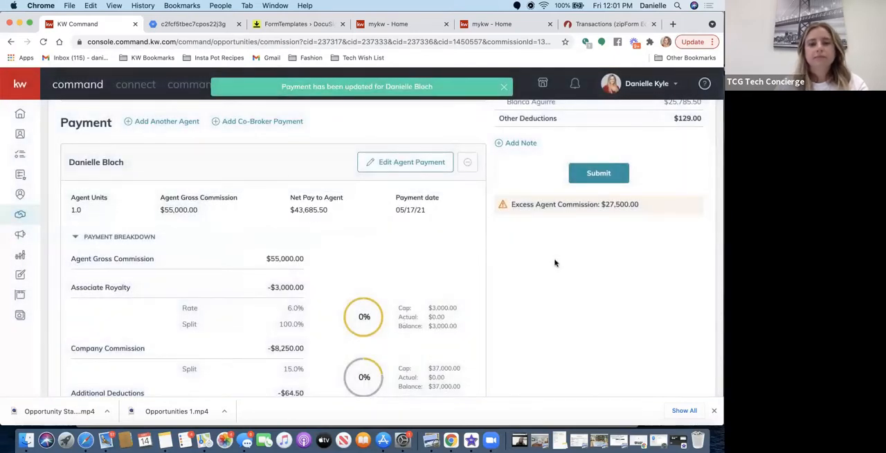
# Review the commission summary and compare the payment breakdowns of both agents.
pyautogui.scroll(5, 554, 261)
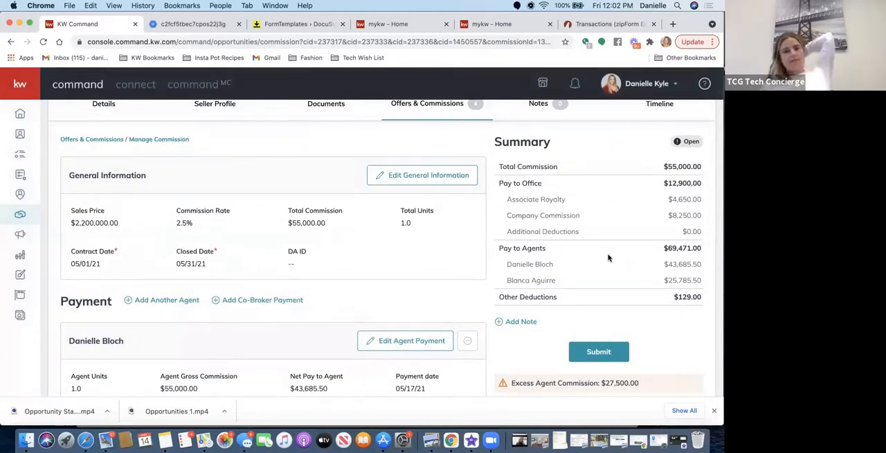
pyautogui.scroll(-2, 608, 257)
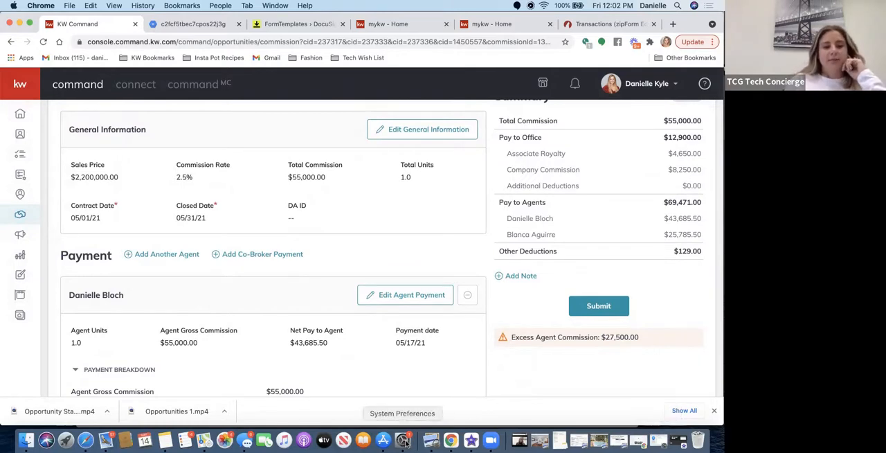
pyautogui.scroll(-10, 363, 350)
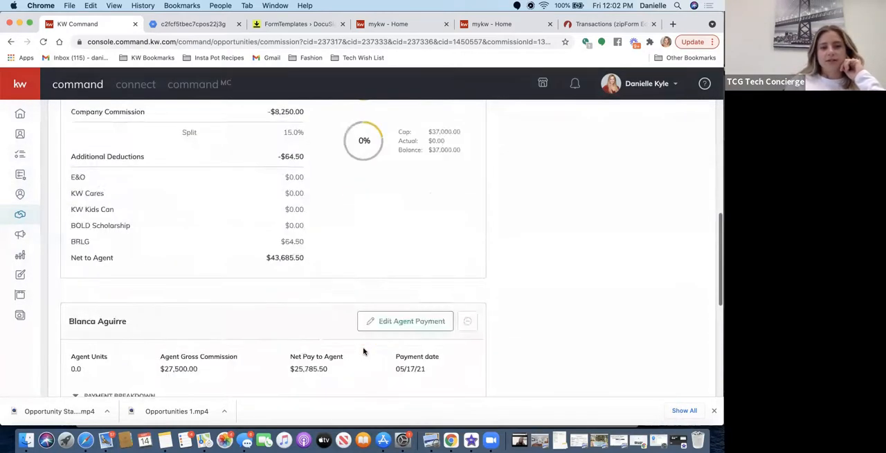
pyautogui.scroll(-5, 364, 351)
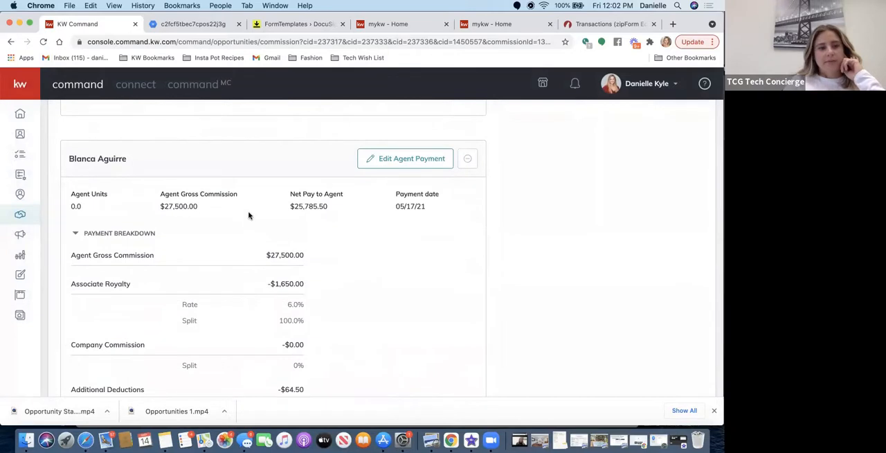
pyautogui.scroll(1, 249, 215)
pyautogui.scroll(10, 249, 216)
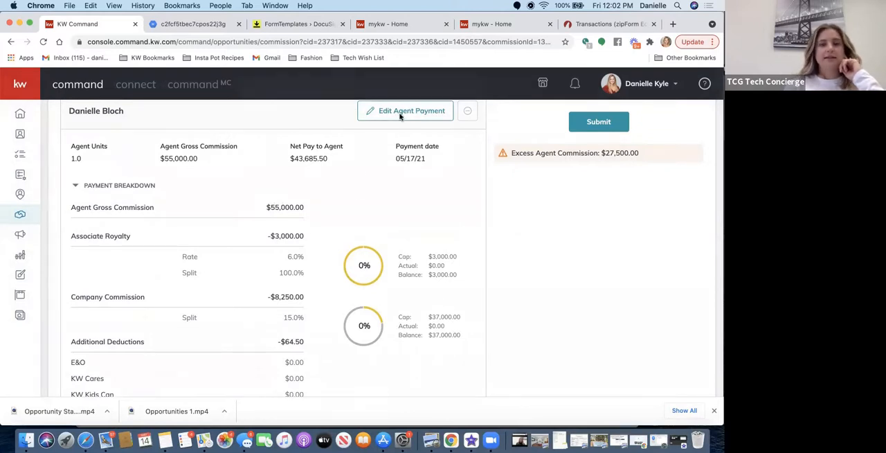
# Open the first agent's payment for editing and examine the types of extra payment item available, including referrals.
pyautogui.click(404, 112)
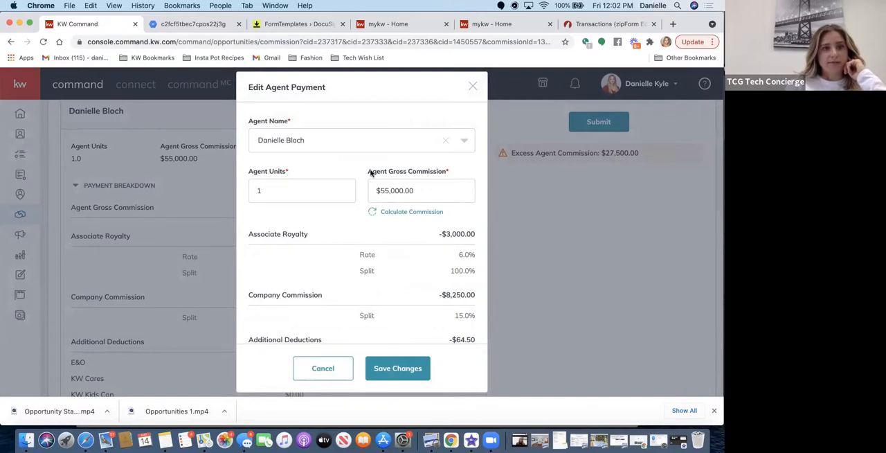
pyautogui.scroll(-5, 353, 259)
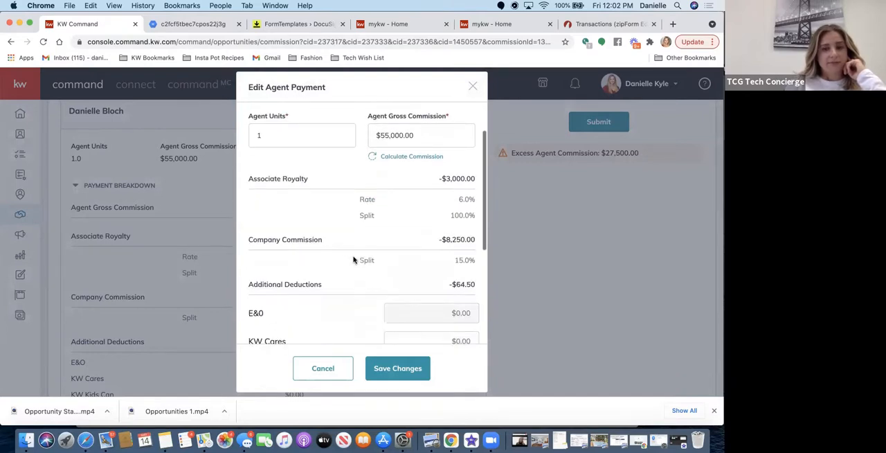
pyautogui.scroll(-3, 353, 259)
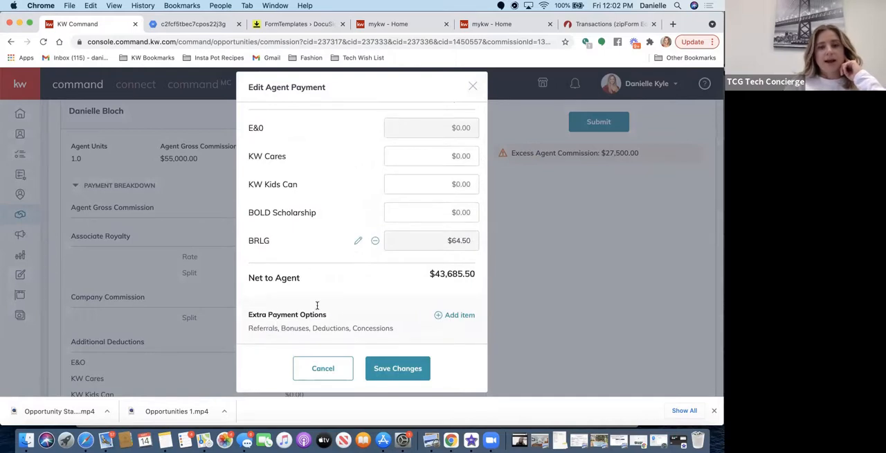
pyautogui.click(456, 316)
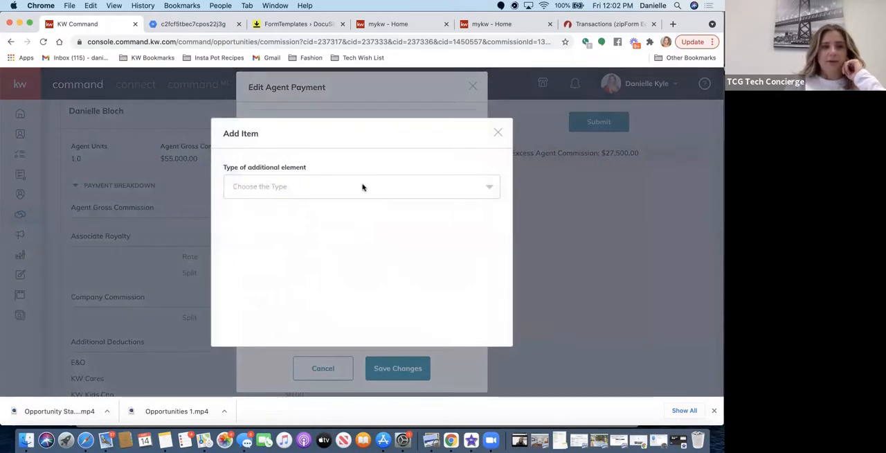
pyautogui.click(346, 190)
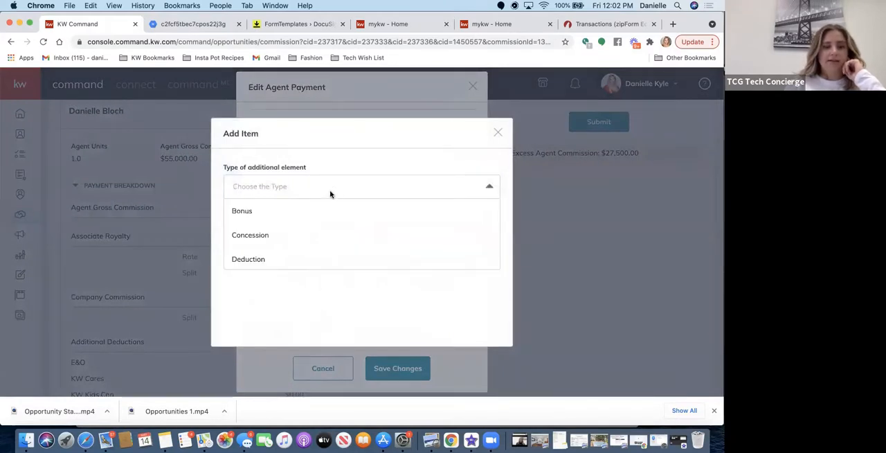
pyautogui.scroll(-3, 284, 238)
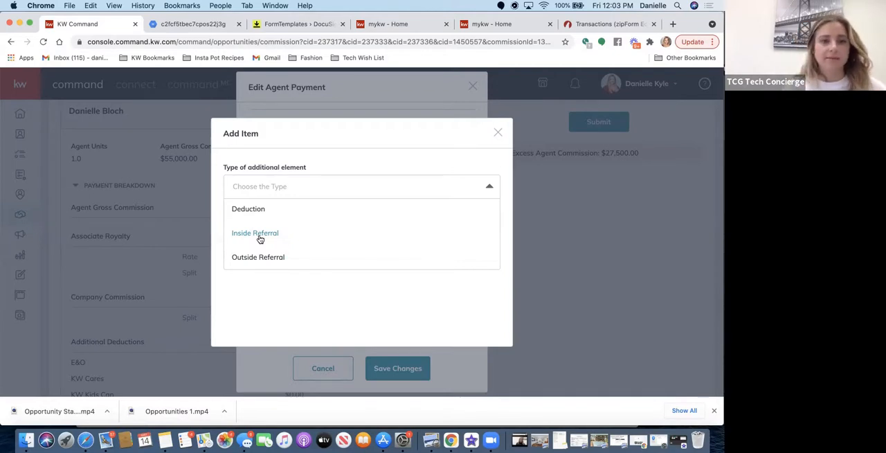
# Try an Outside Referral item of 25% with KW Cupertino as the broker company, and discard it.
pyautogui.click(249, 258)
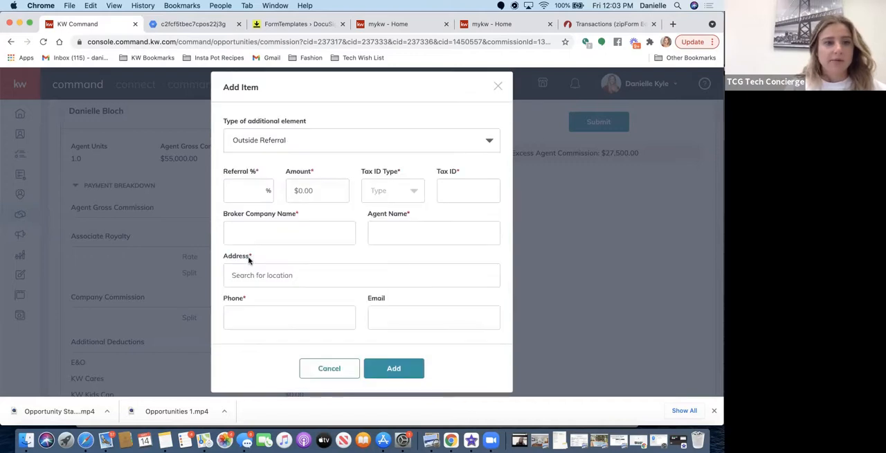
pyautogui.click(263, 234)
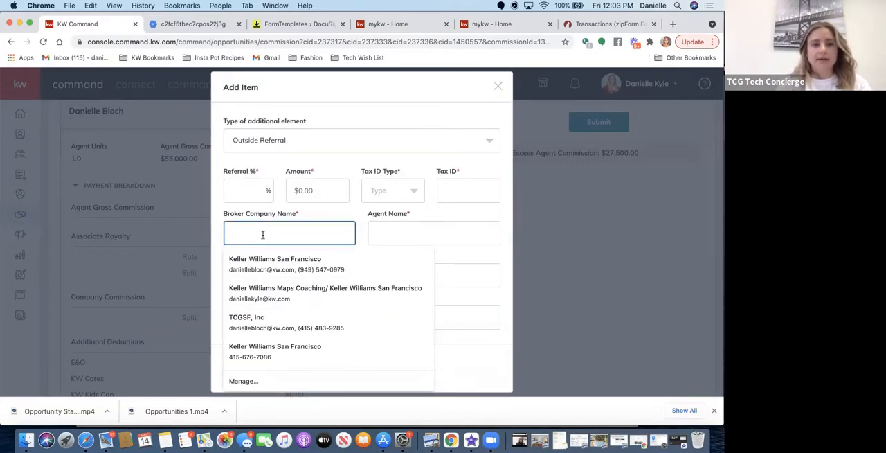
pyautogui.write('KW')
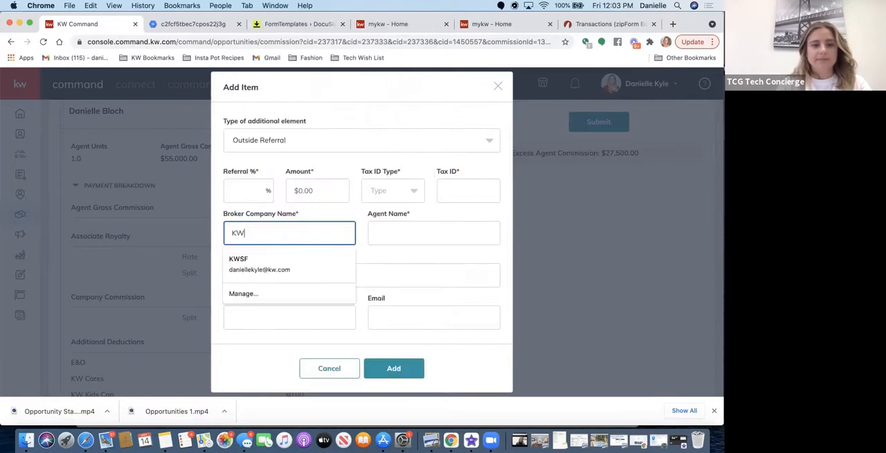
pyautogui.write(' Cupertino')
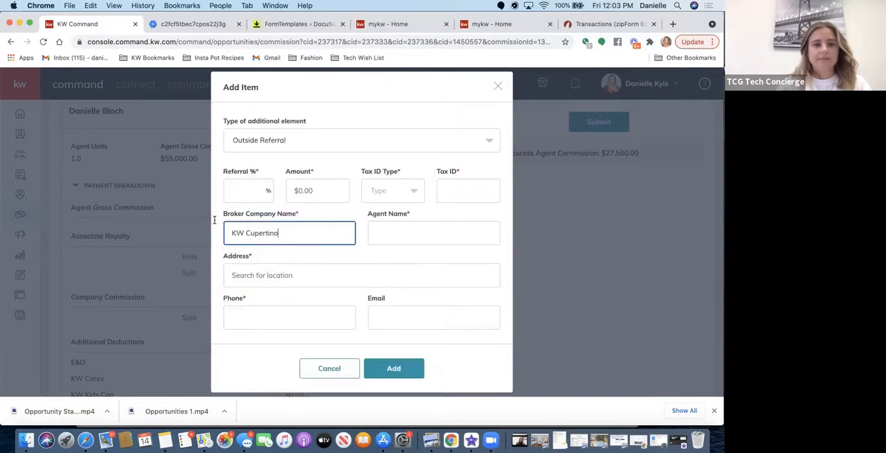
pyautogui.click(257, 194)
pyautogui.write('25')
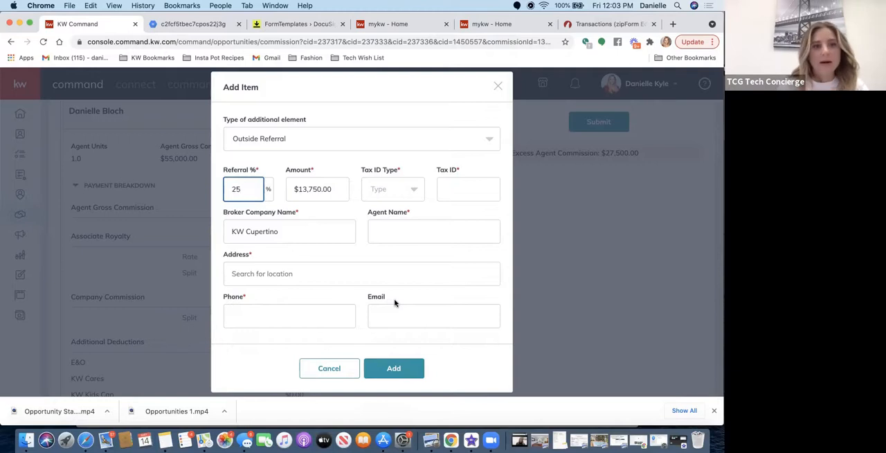
pyautogui.click(498, 86)
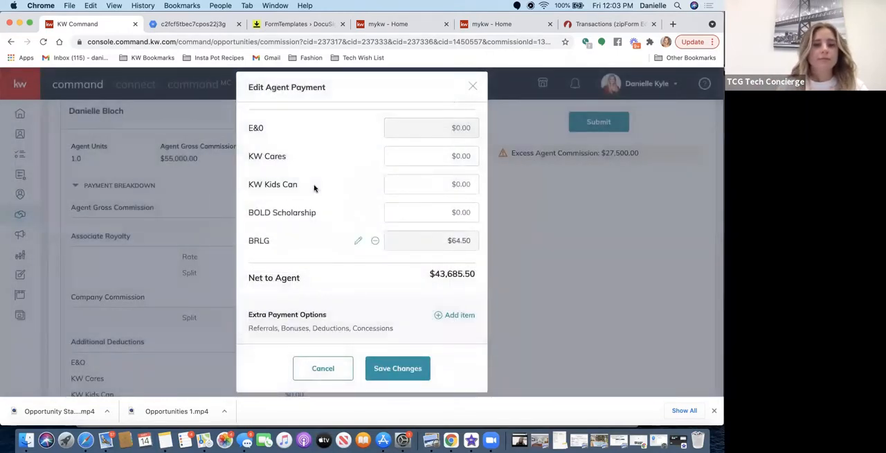
# Set the first agent's units to .5 and recalculate the gross commission from them.
pyautogui.scroll(10, 387, 176)
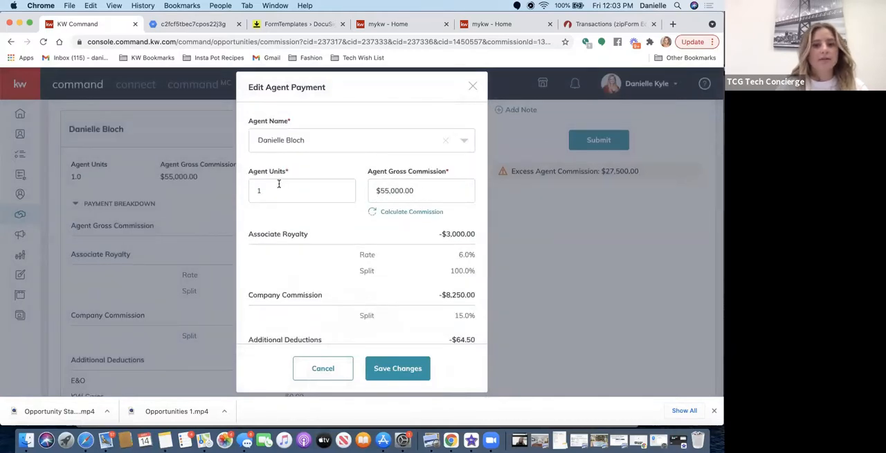
pyautogui.moveTo(279, 184); pyautogui.dragTo(243, 196)
pyautogui.press('BackSpace')
pyautogui.write('.5')
pyautogui.click(393, 216)
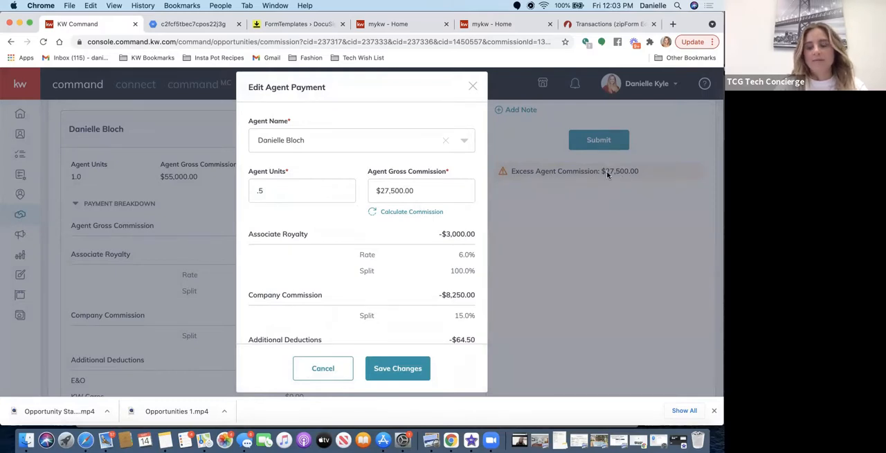
# Set the first agent's units to 1, keeping the recalculated gross commission, and save the payment.
pyautogui.moveTo(271, 193); pyautogui.dragTo(237, 193)
pyautogui.write('1')
pyautogui.click(403, 372)
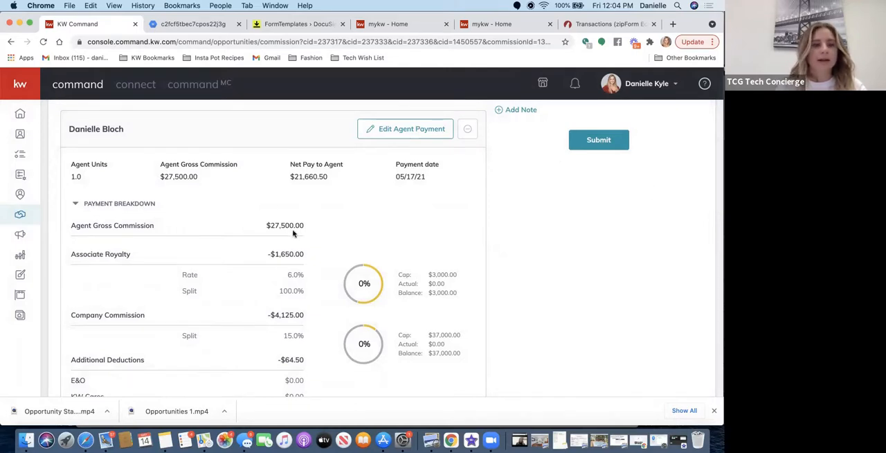
pyautogui.scroll(-2, 215, 219)
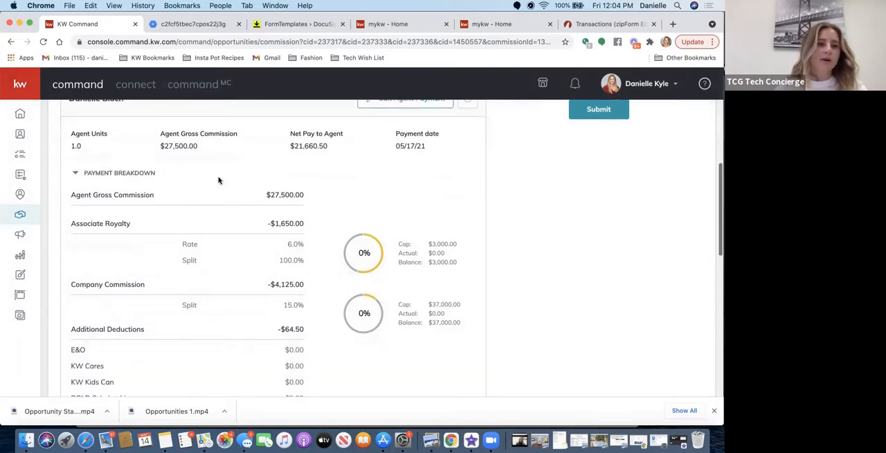
# Start the commission submission, skip the charitable donations for both agents, and close the donation summary without submitting.
pyautogui.scroll(-1, 185, 223)
pyautogui.scroll(-8, 186, 224)
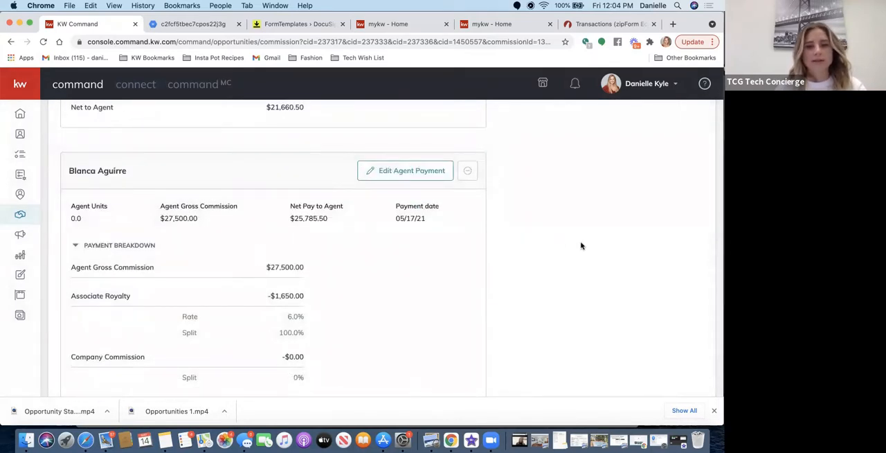
pyautogui.scroll(6, 580, 245)
pyautogui.scroll(10, 581, 245)
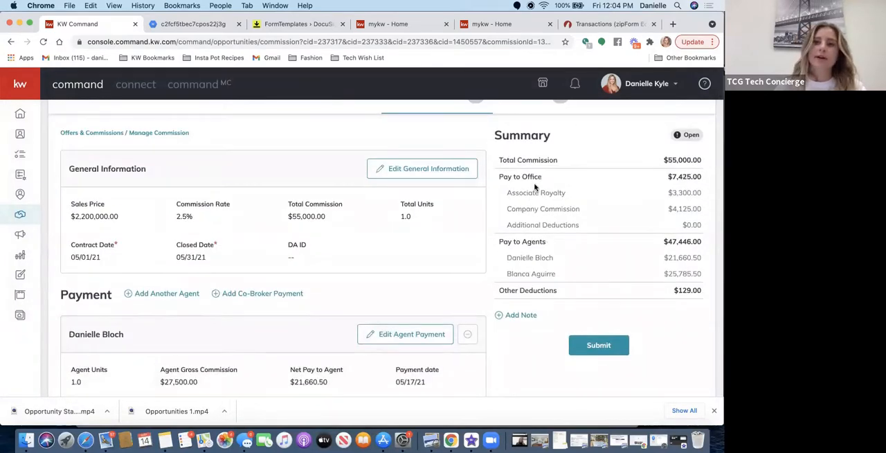
pyautogui.click(607, 348)
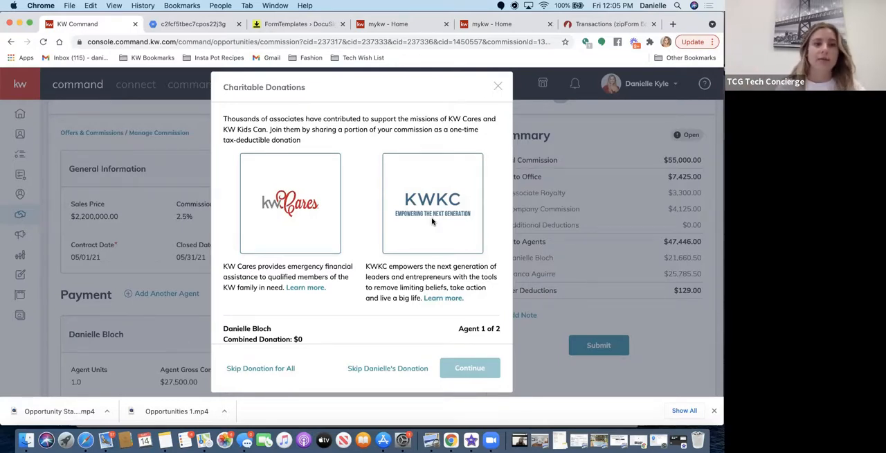
pyautogui.scroll(-2, 389, 335)
pyautogui.click(381, 369)
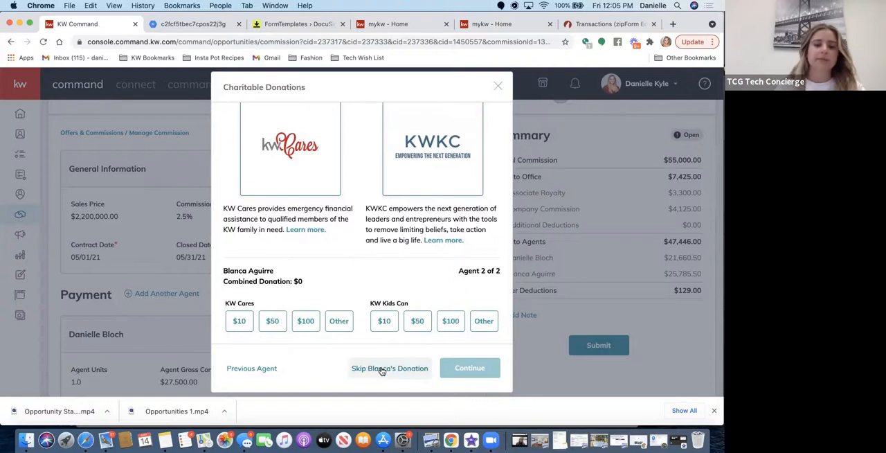
pyautogui.click(385, 370)
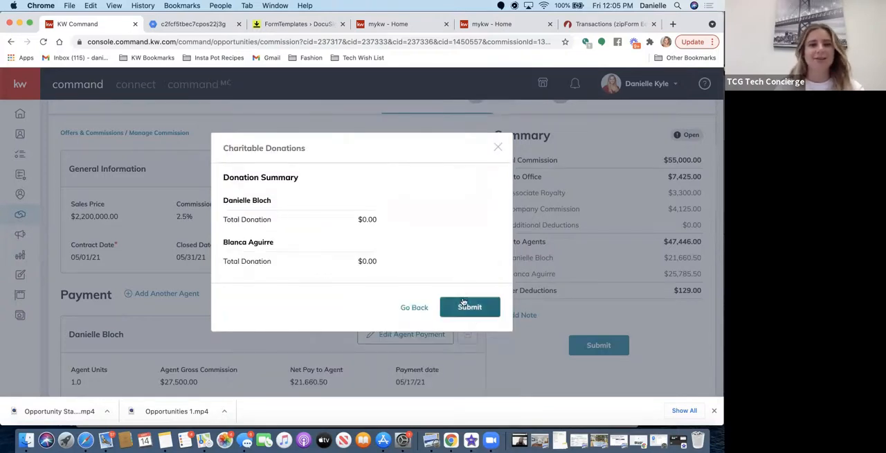
pyautogui.click(497, 146)
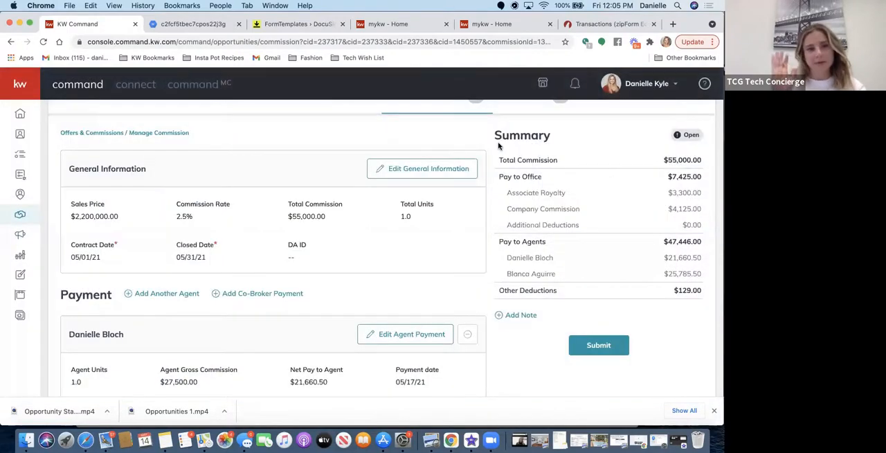